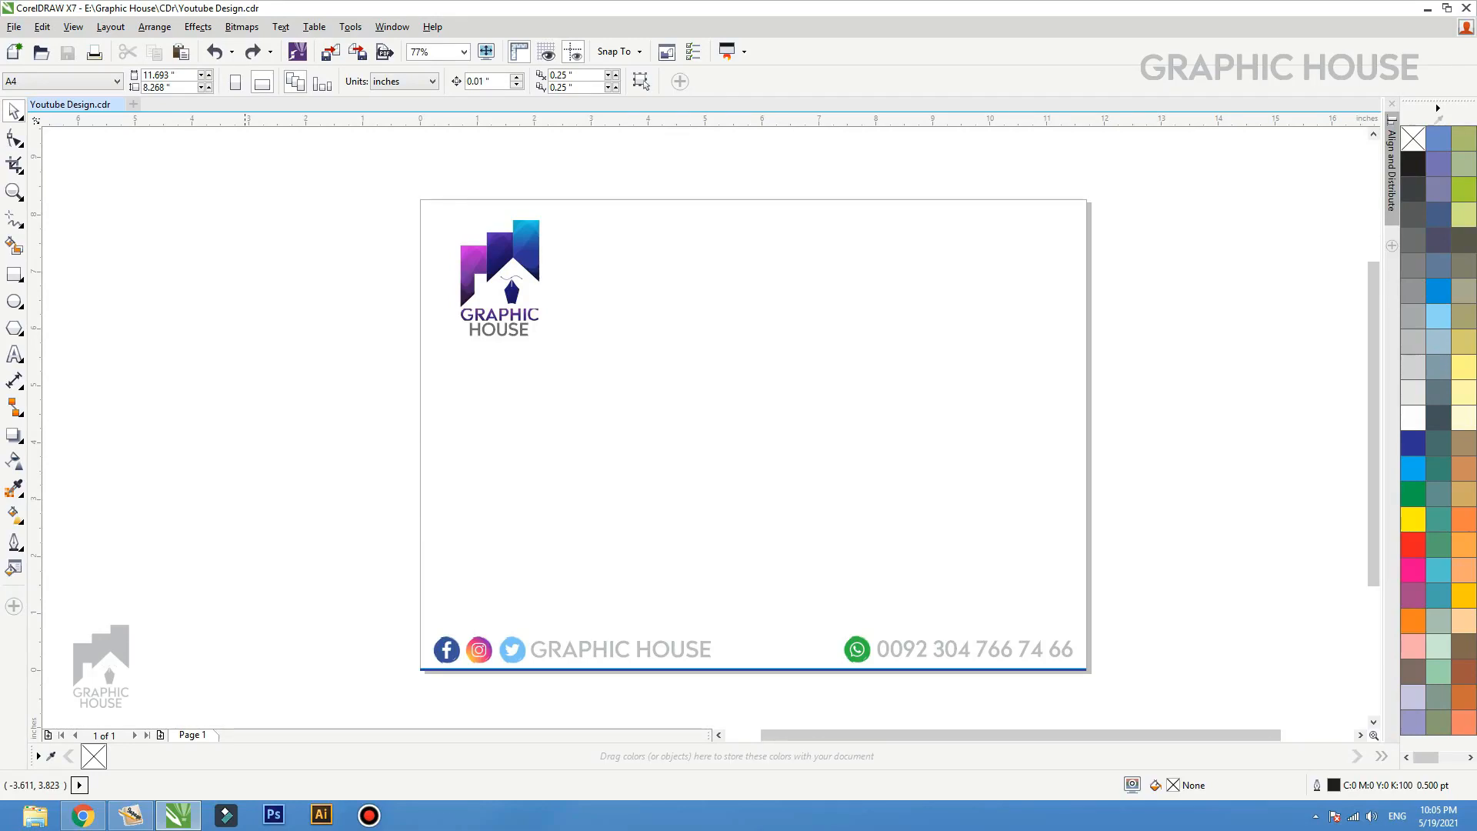
click(943, 654)
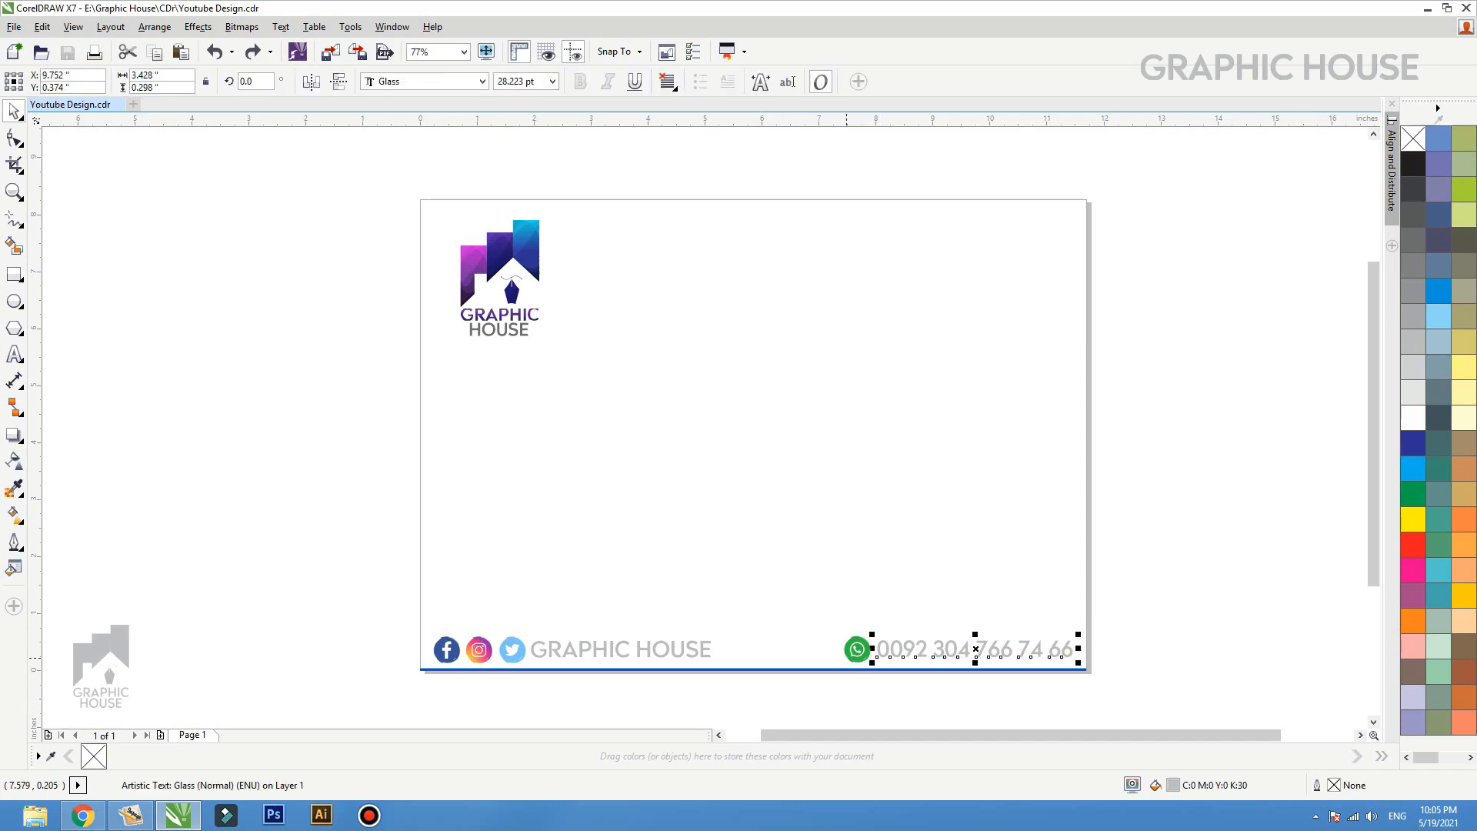
key(Escape)
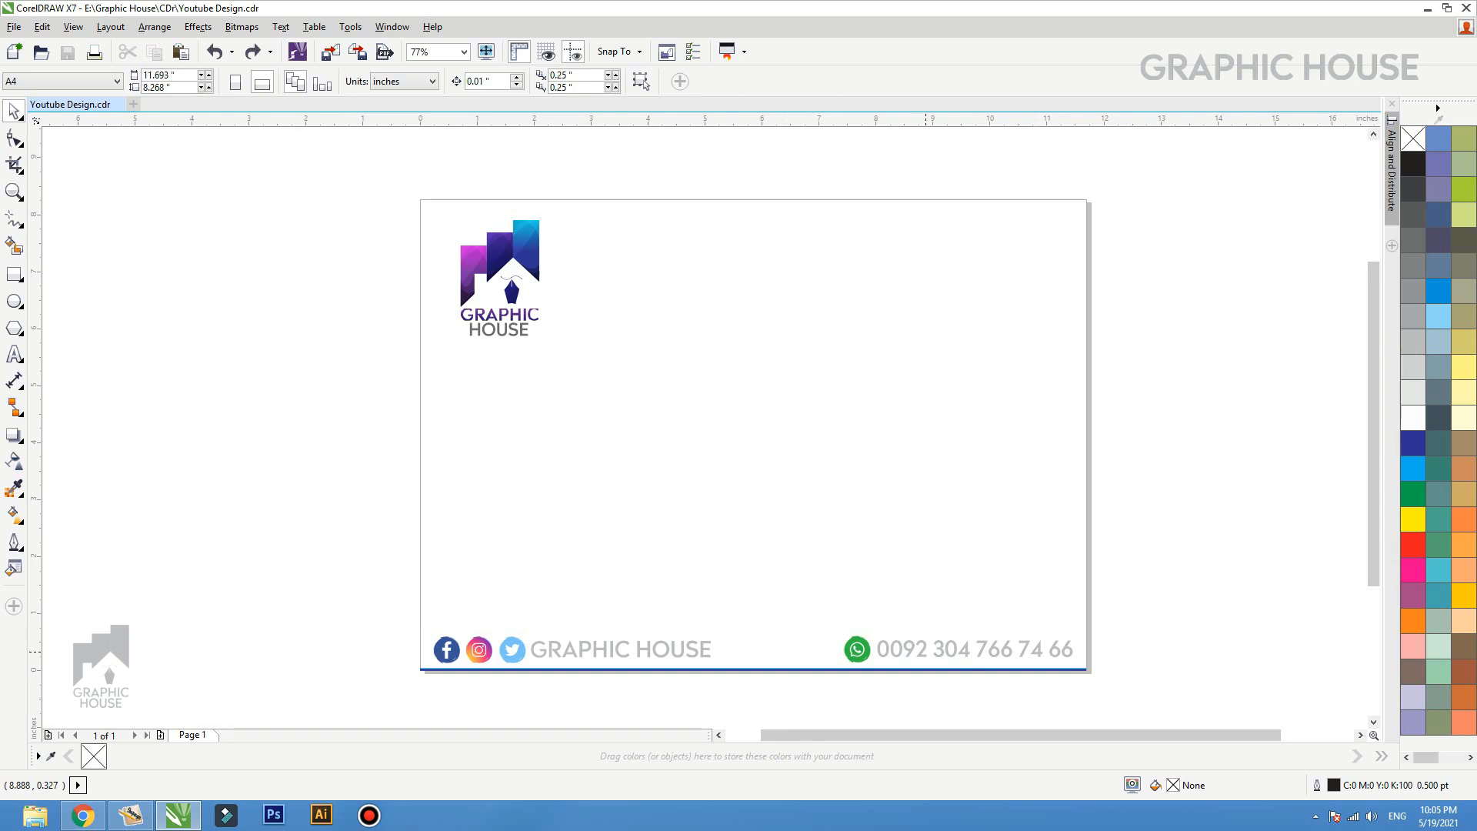
click(976, 650)
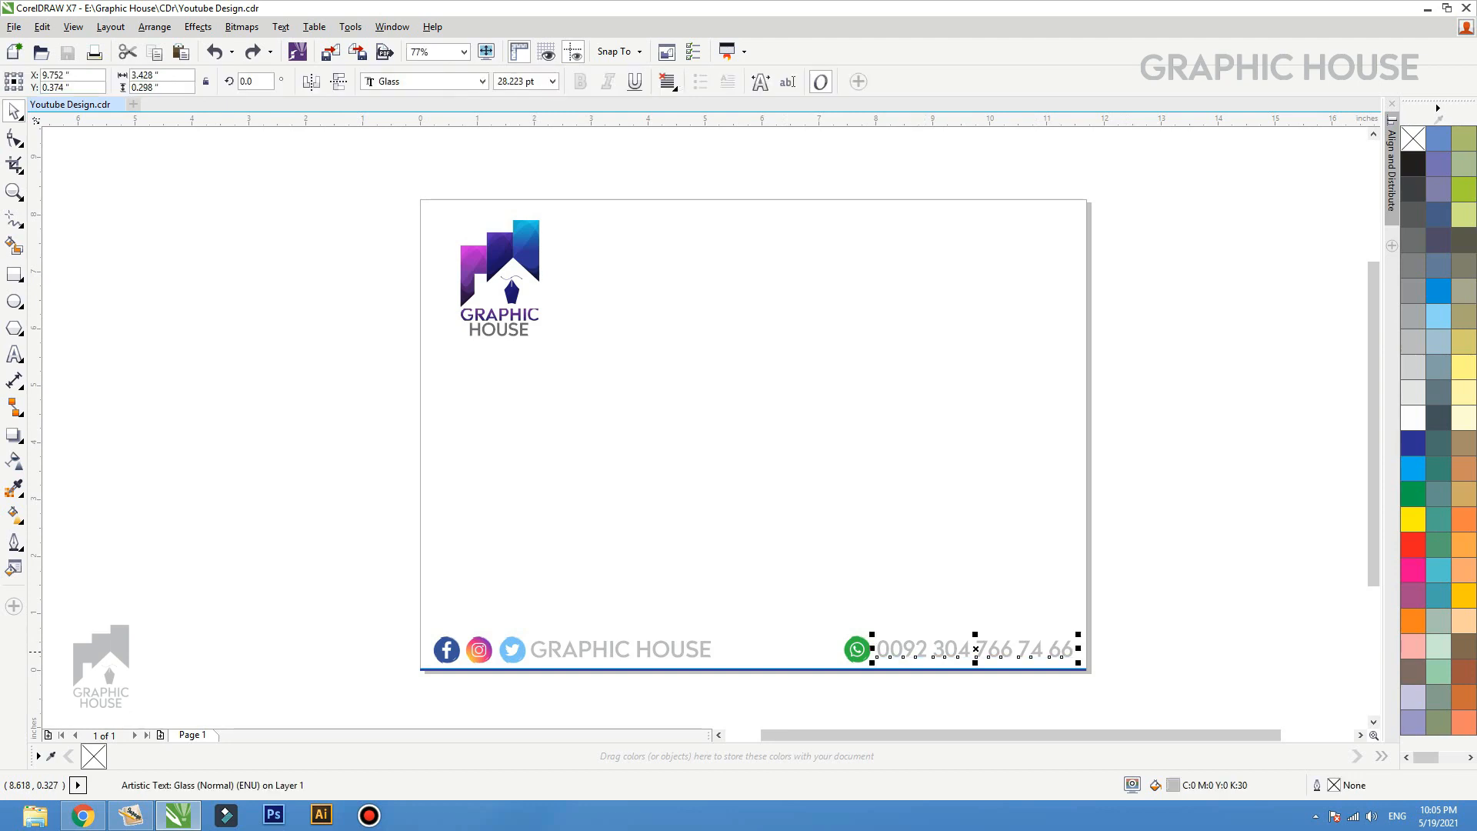
key(Escape)
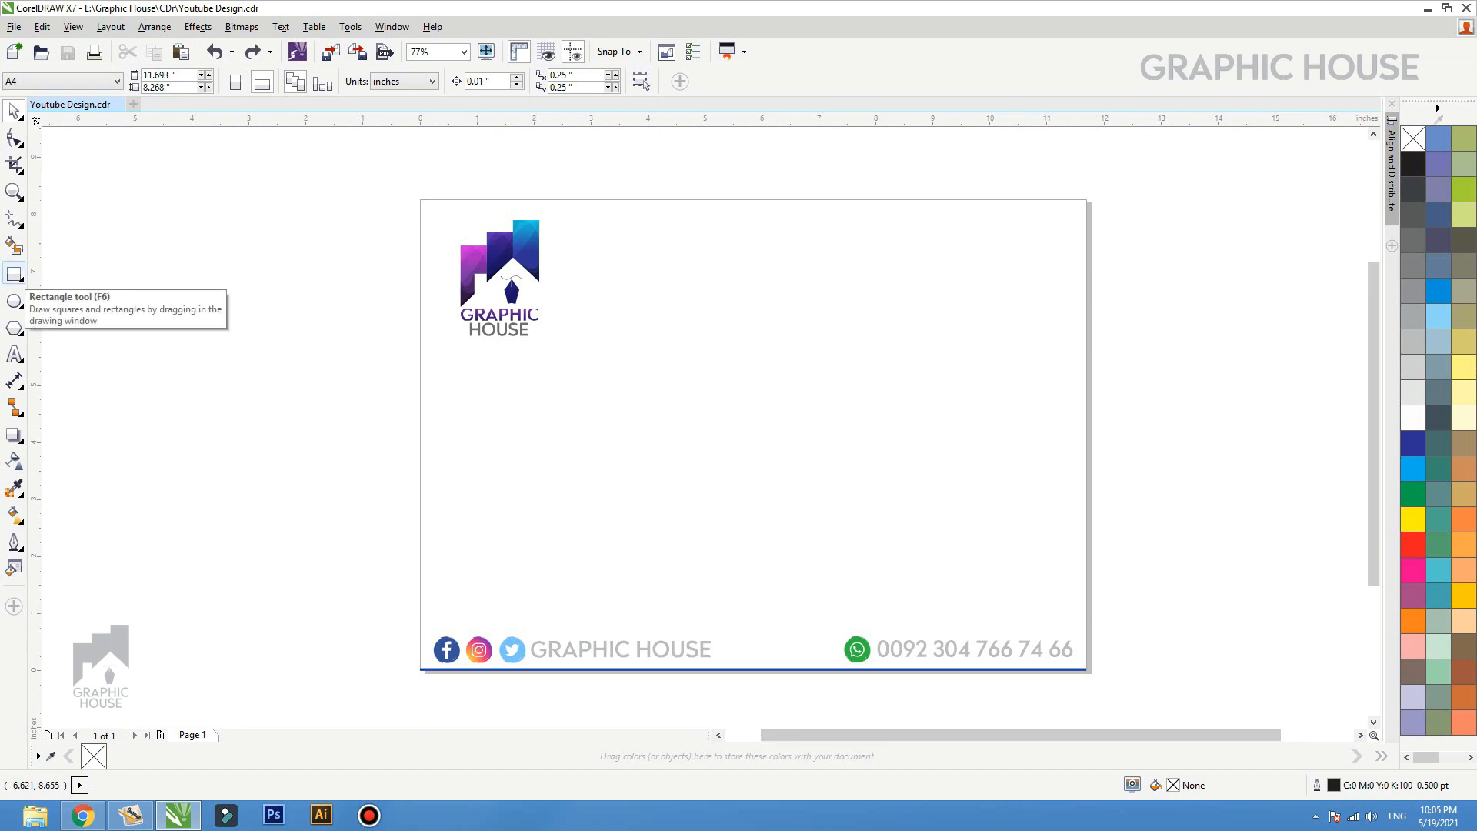
Step: Draw a square about 2.39 inches wide near the centre of the page with the Rectangle tool
click(14, 274)
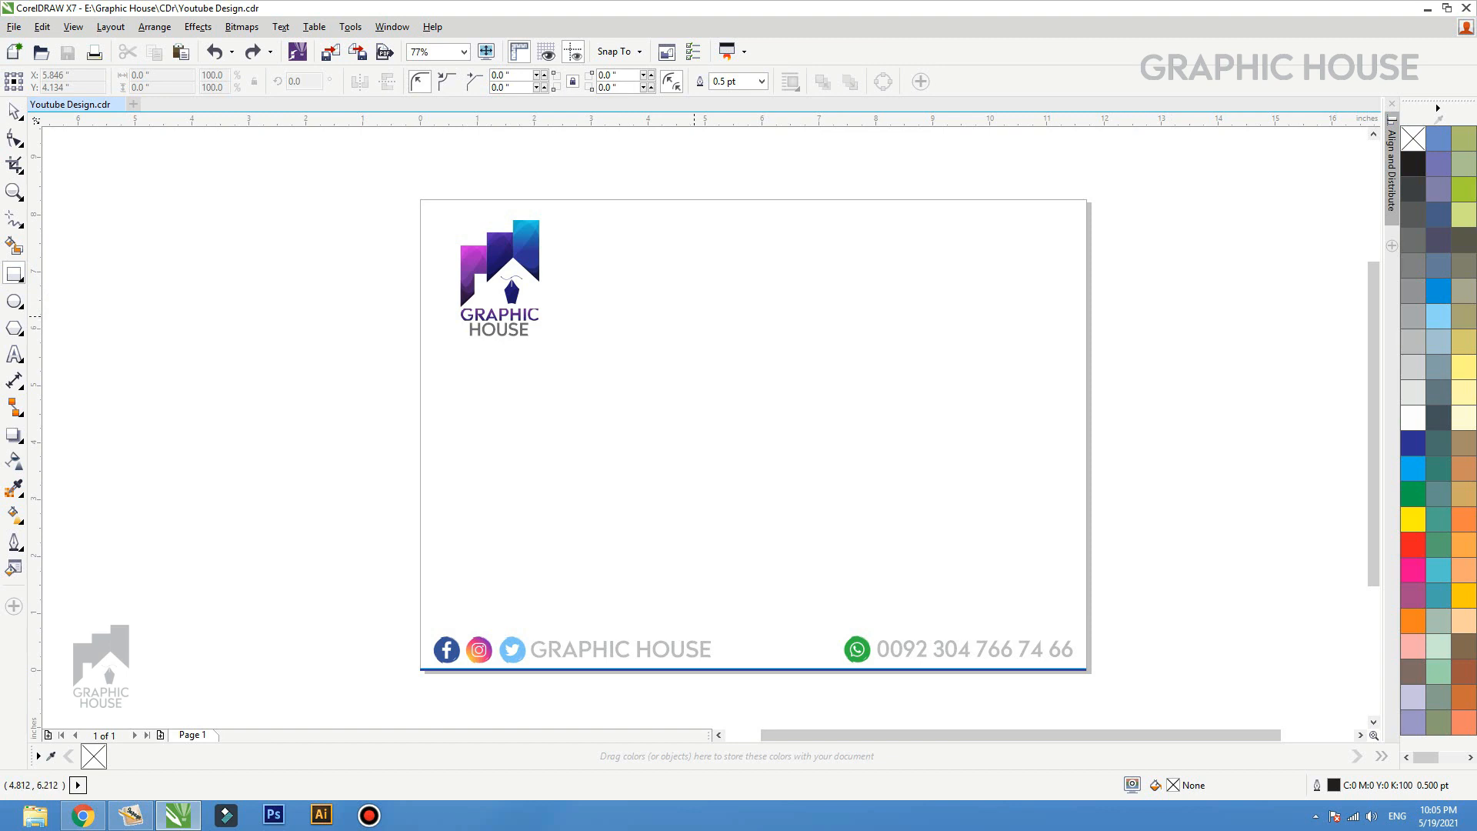
drag(667, 328, 767, 334)
drag(766, 428, 804, 465)
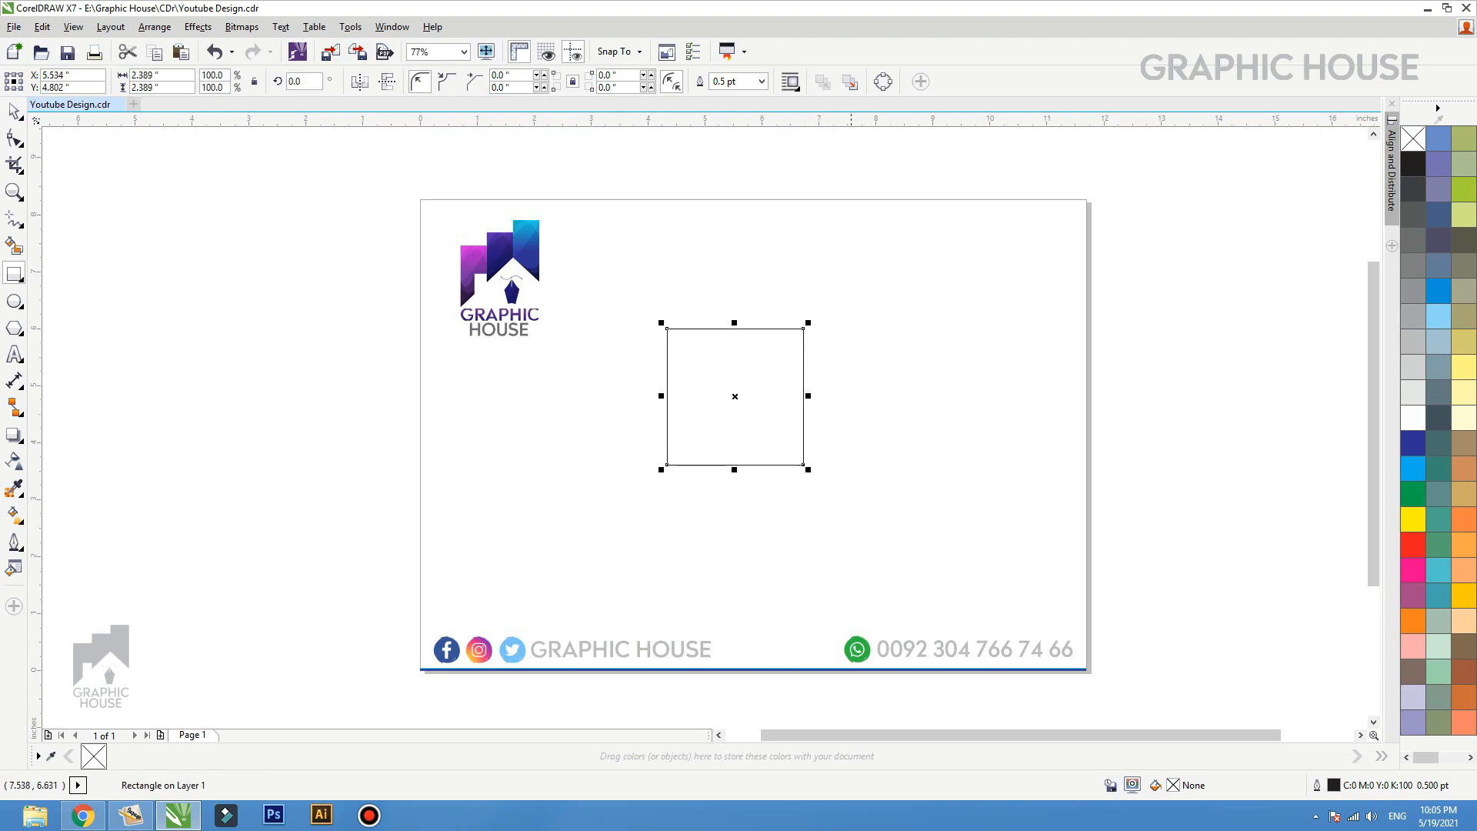
drag(875, 273, 1021, 418)
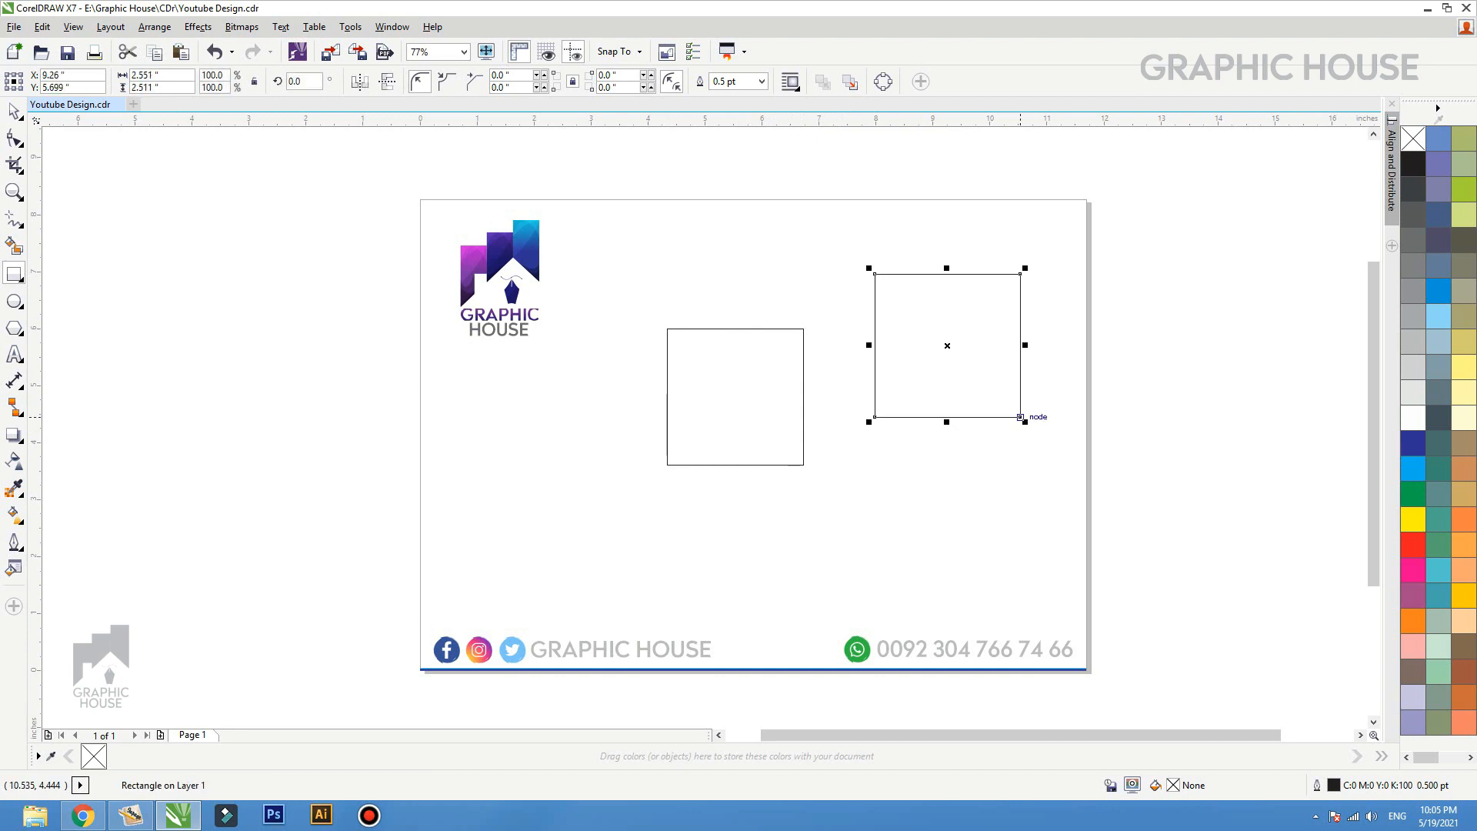
drag(752, 150, 900, 225)
mouse_move(1047, 197)
mouse_down()
mouse_move(1127, 291)
mouse_move(1193, 292)
mouse_move(1193, 342)
mouse_up()
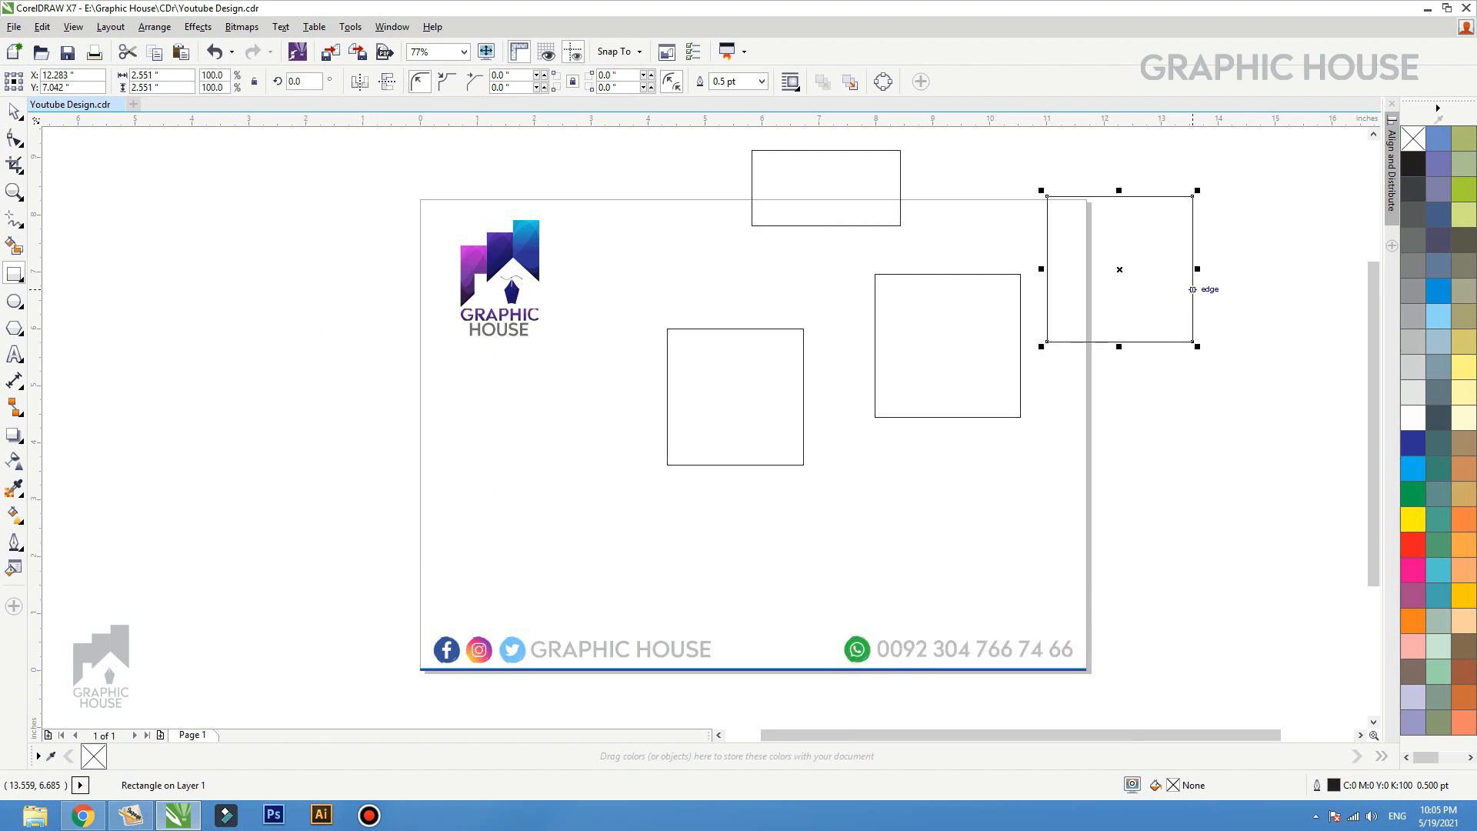
key(space)
drag(1257, 454, 851, 223)
key(Delete)
click(900, 219)
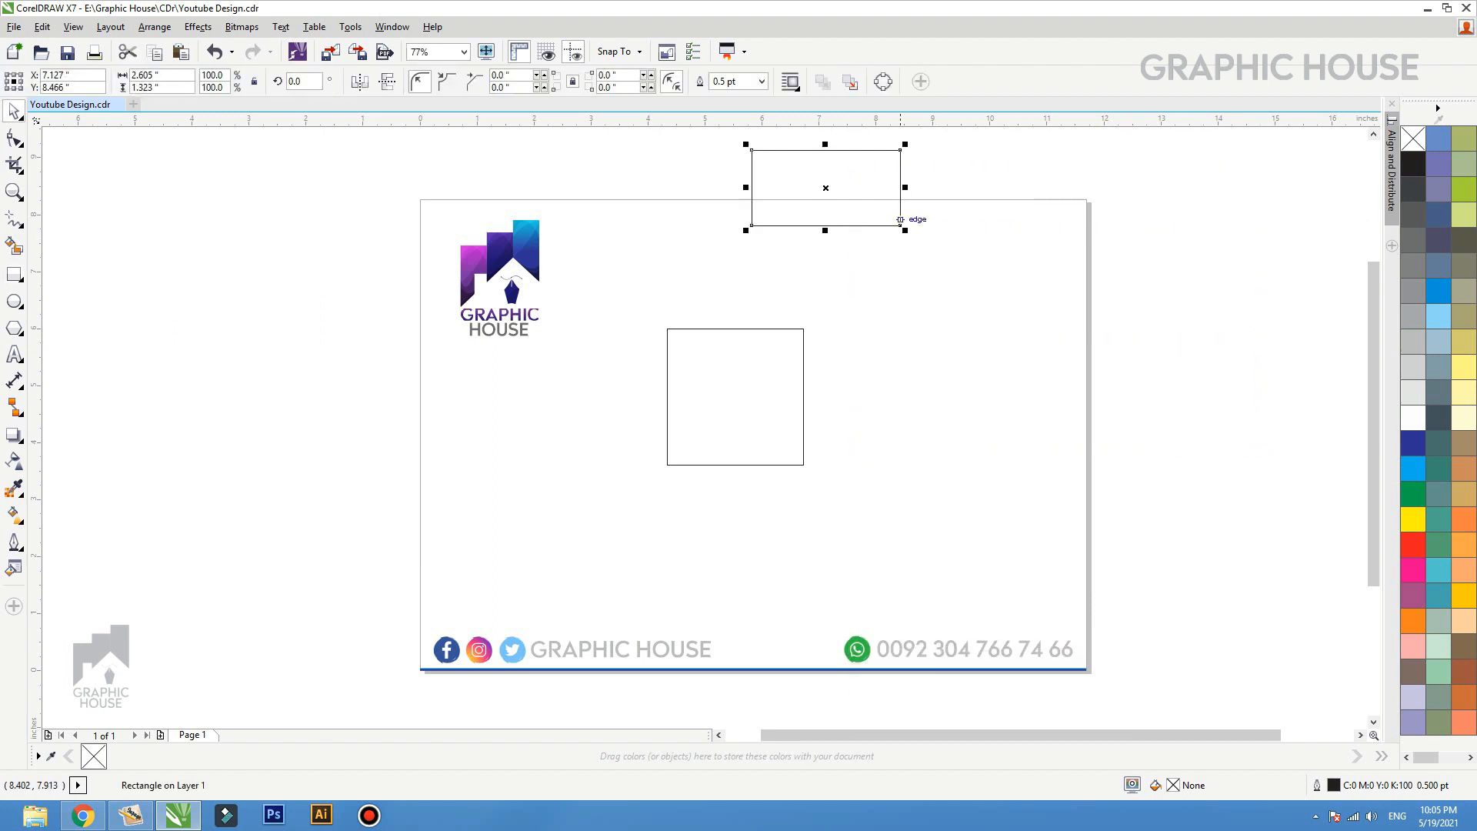
key(Delete)
Step: Move the square slightly down and to the right, and rotate it 45 degrees into a diamond
click(803, 396)
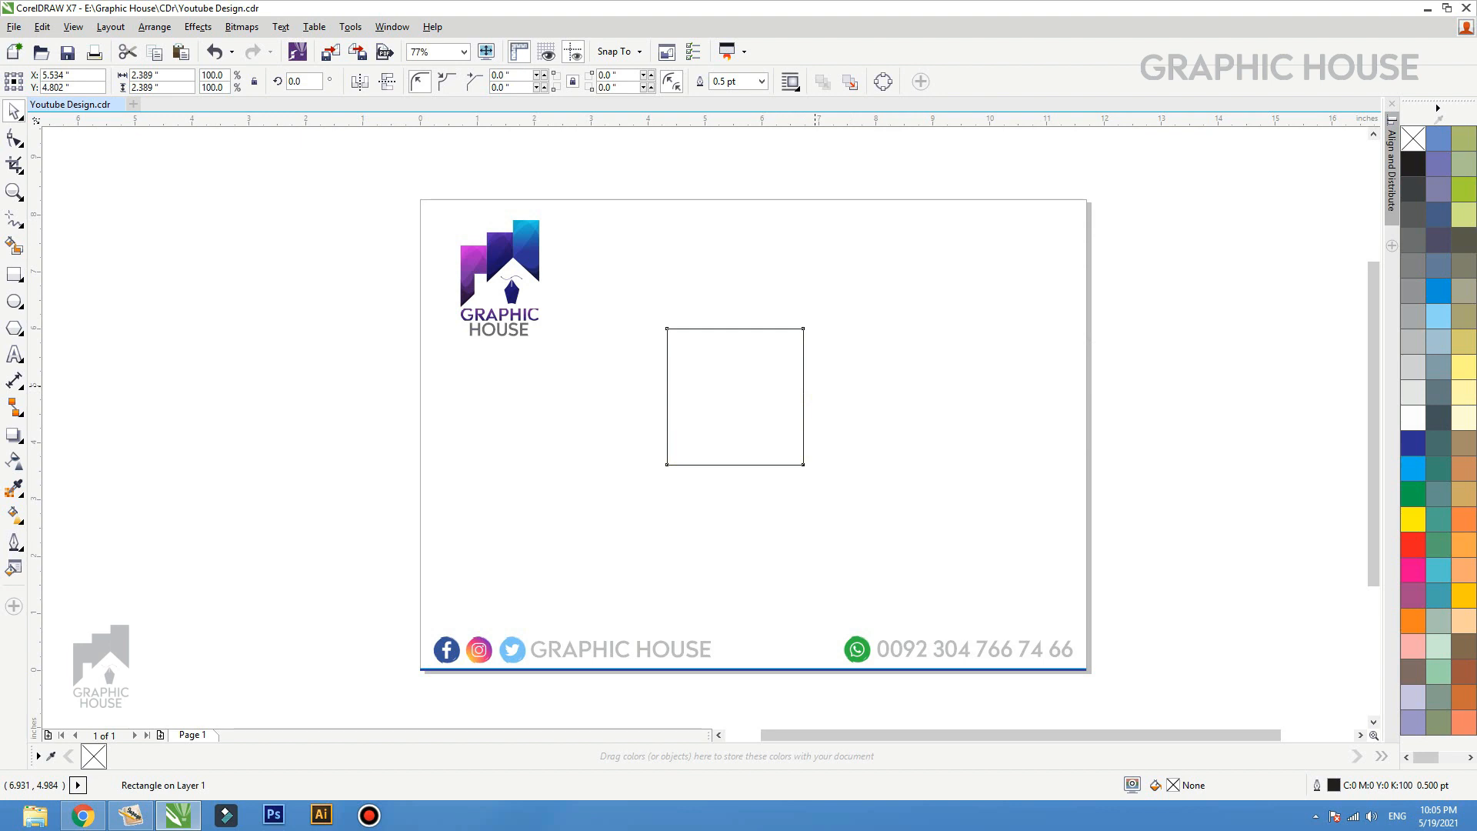
drag(804, 403, 823, 420)
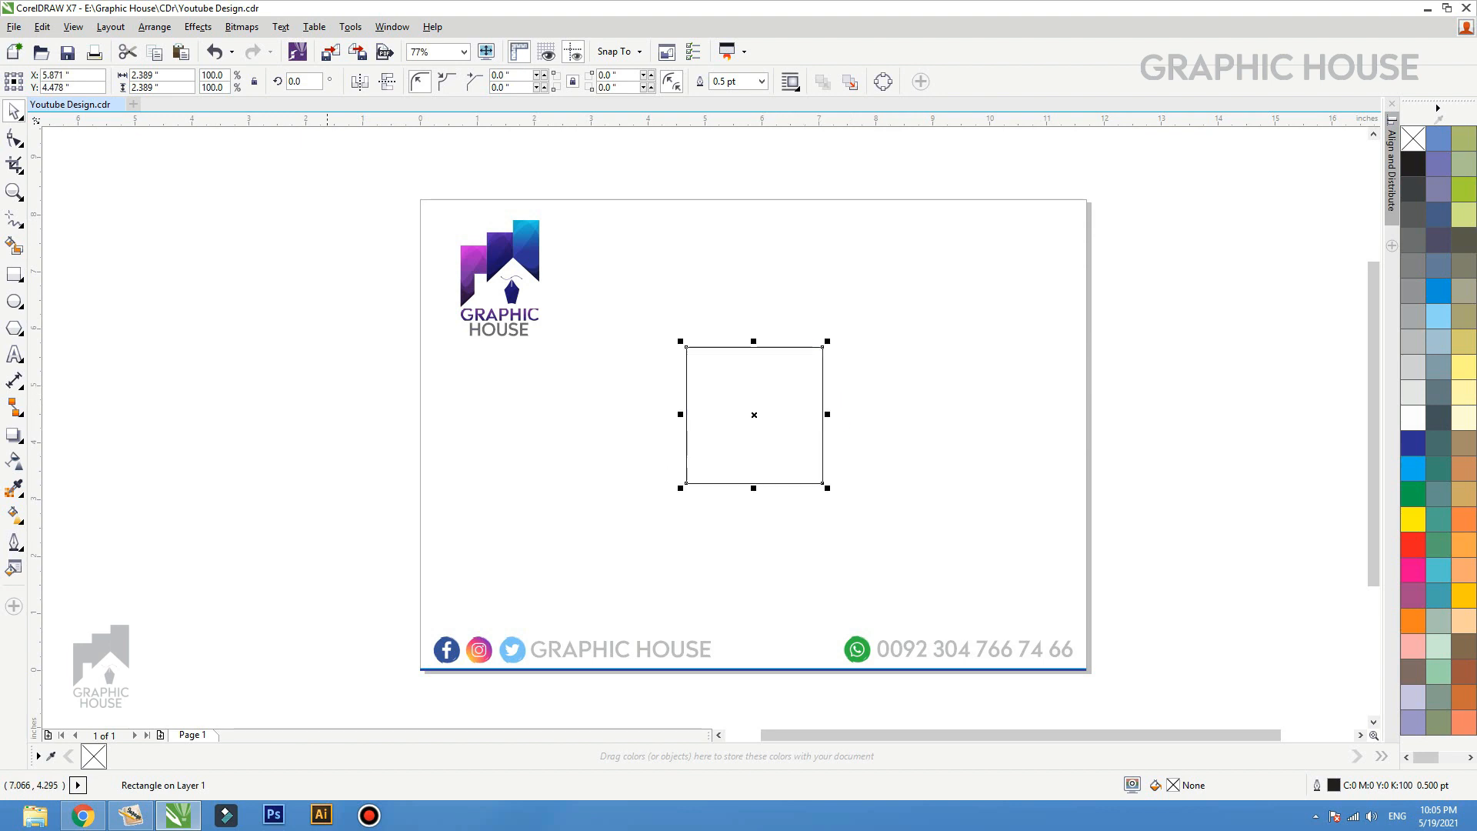
click(304, 81)
text(45)
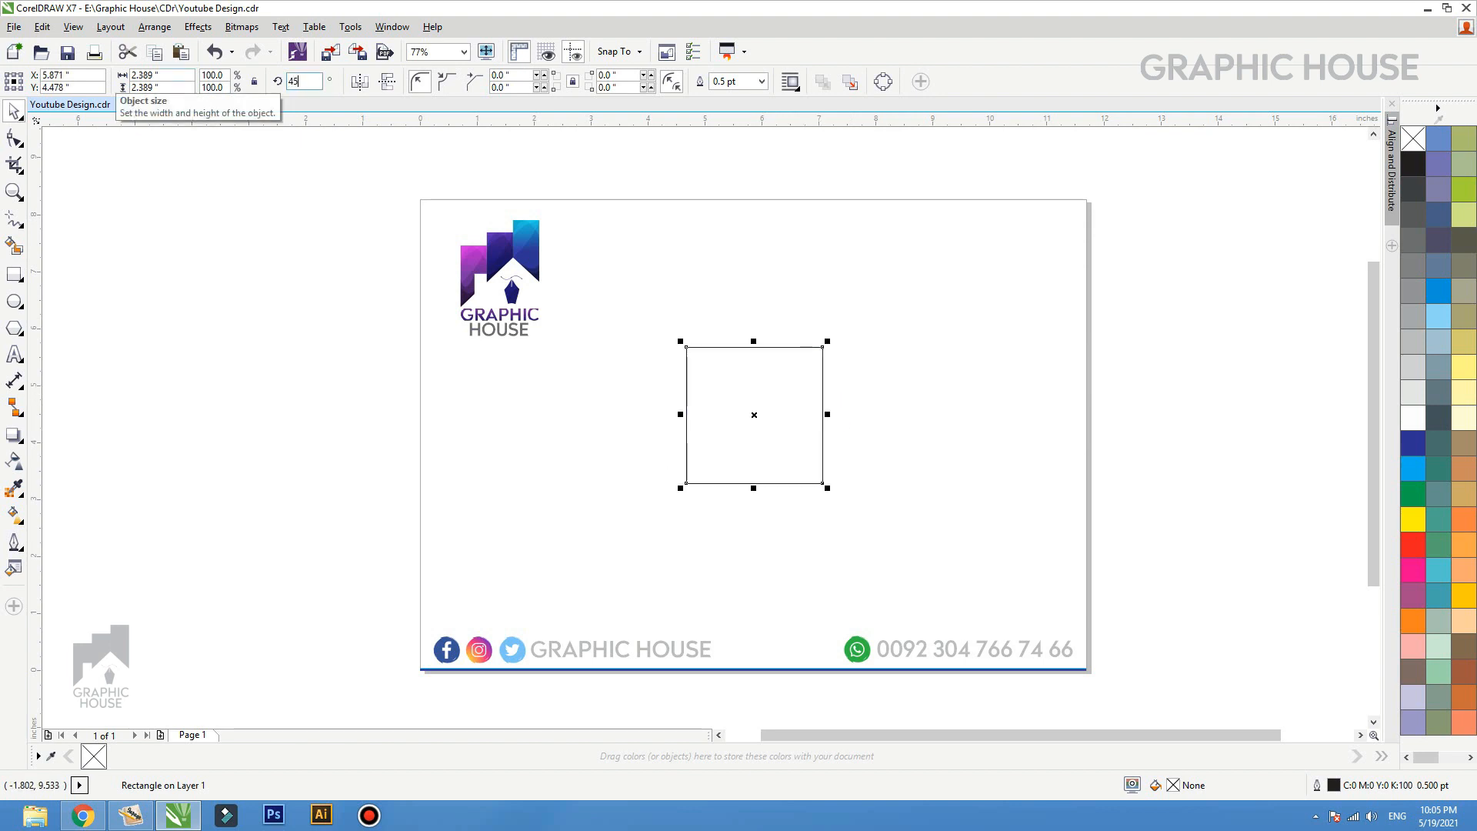
key(Return)
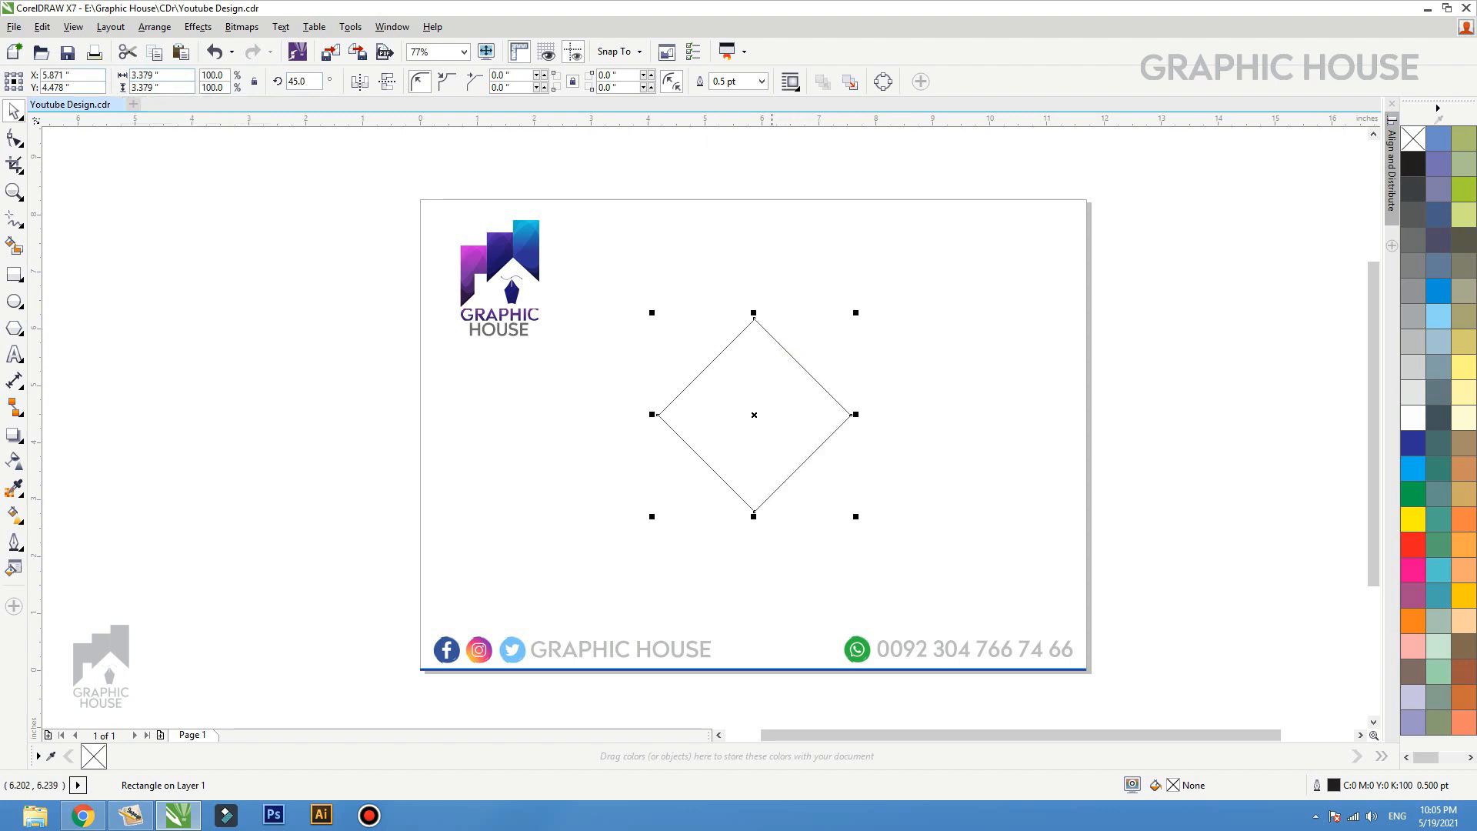
Step: Set the diamond's outline width to 8 pt
key(F12)
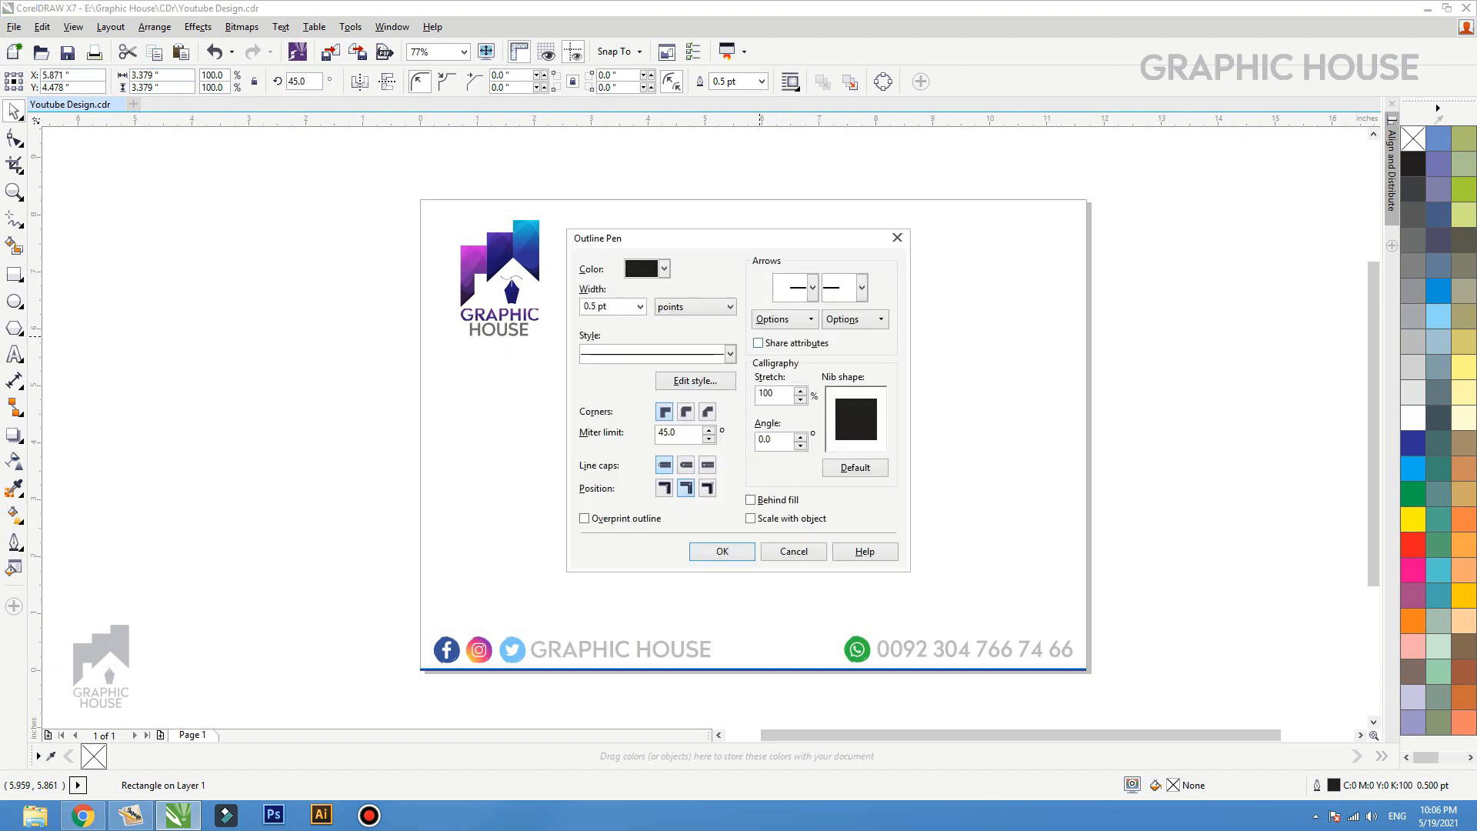
click(639, 307)
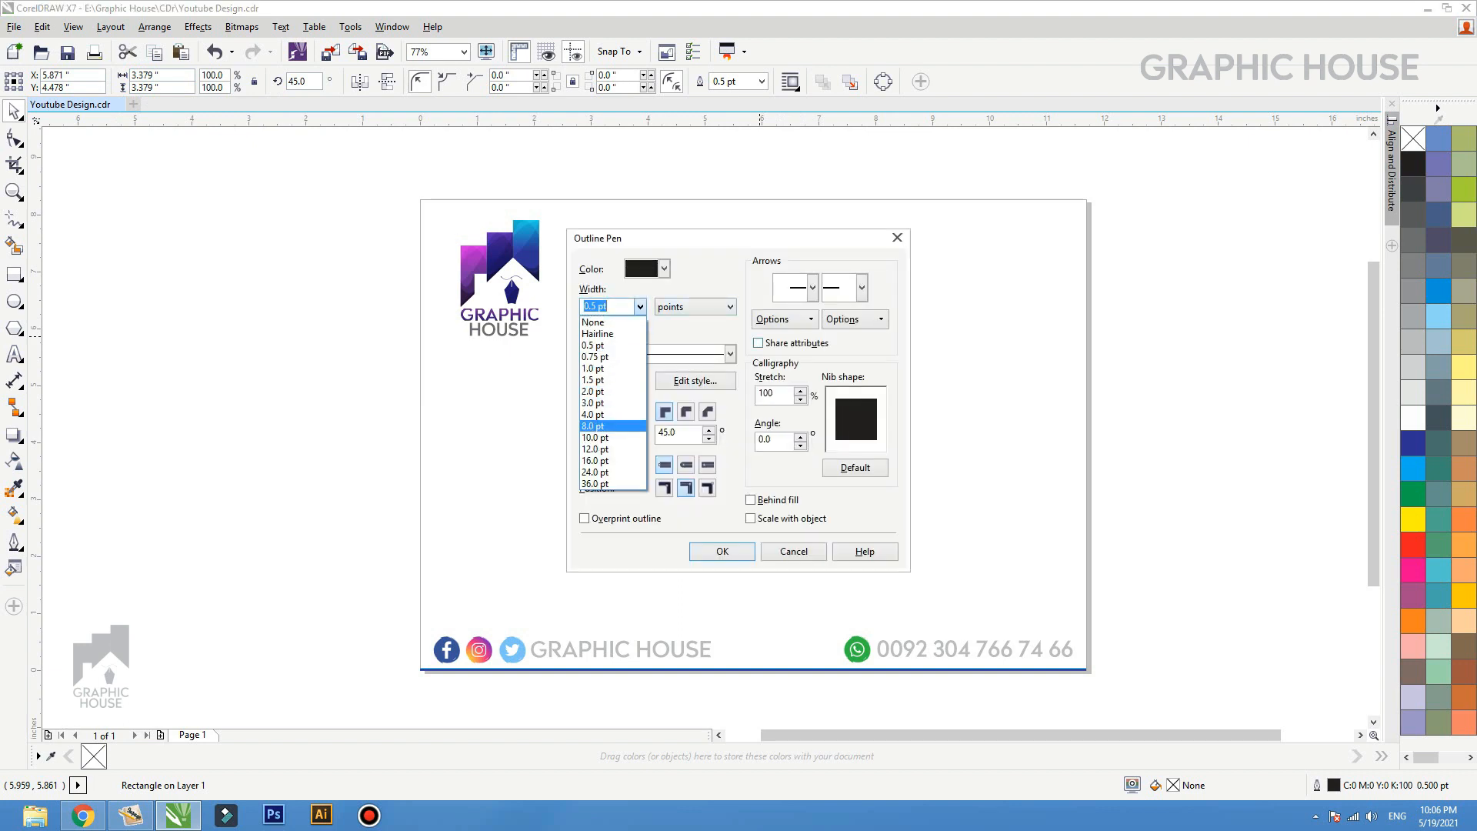
key(Return)
key(Return)
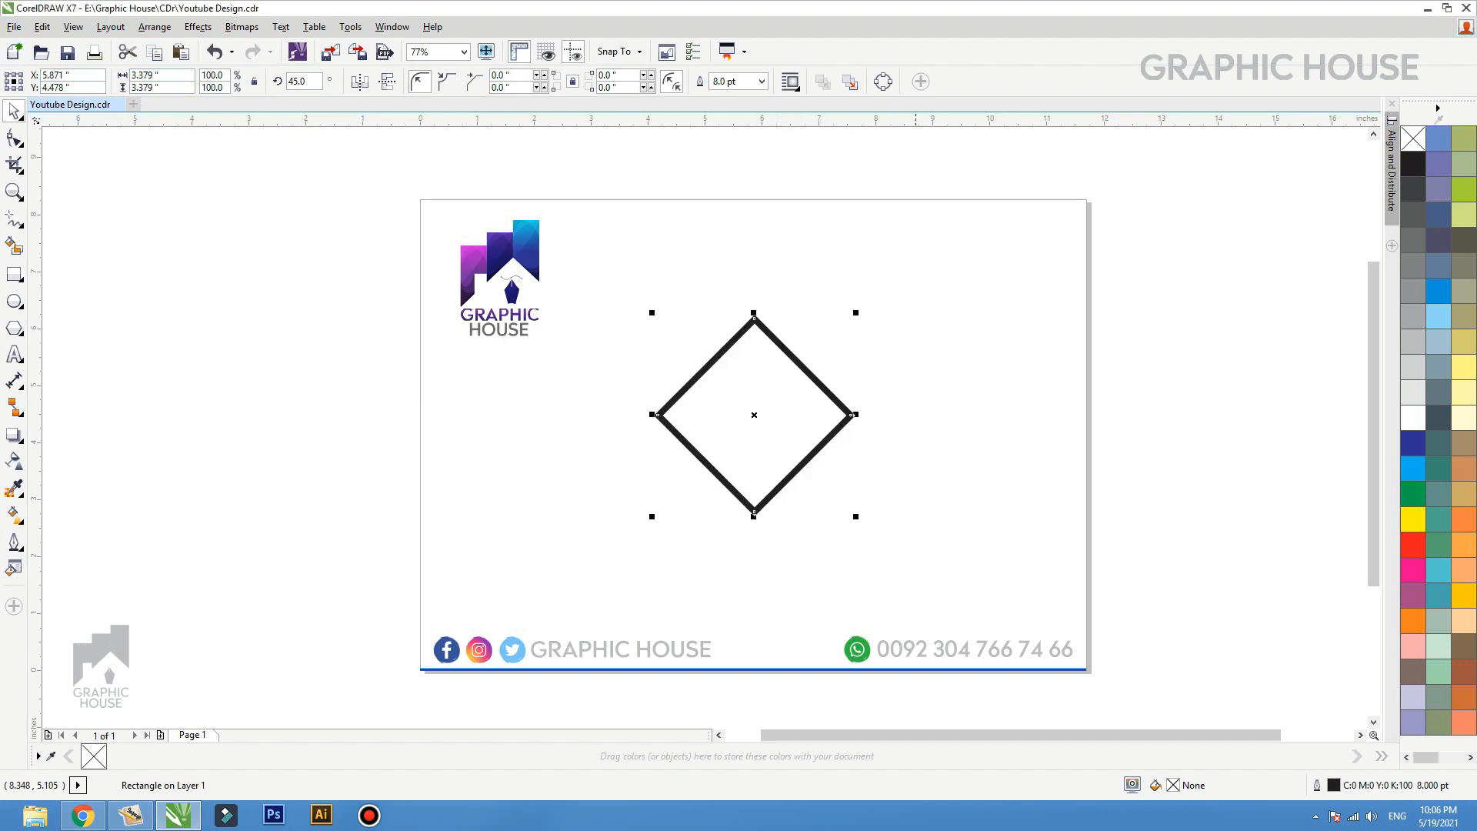
Step: Thicken the diamond's outline to 16 pt
click(932, 336)
key(F2)
drag(965, 271, 613, 564)
click(709, 547)
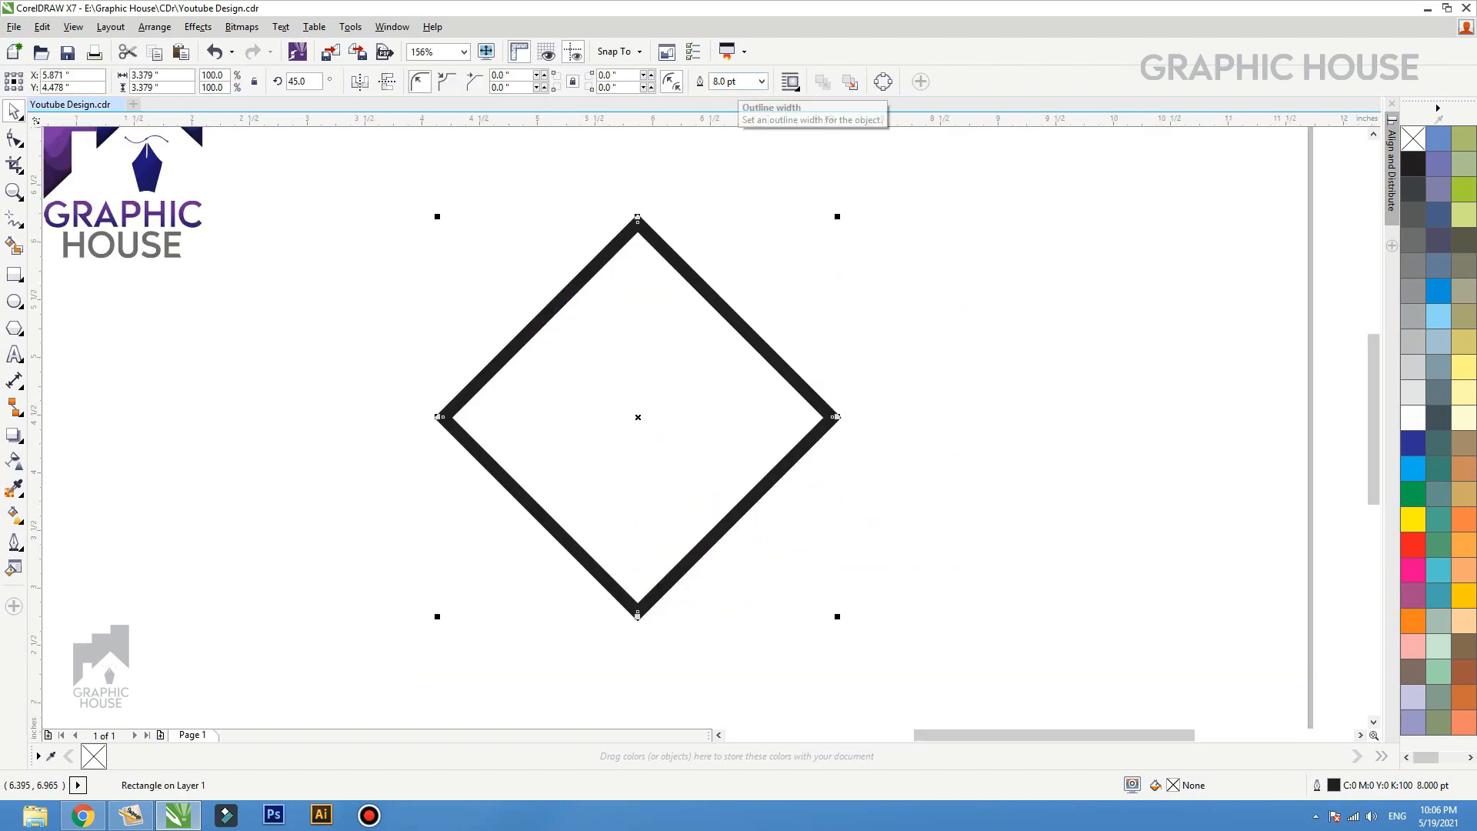
click(761, 81)
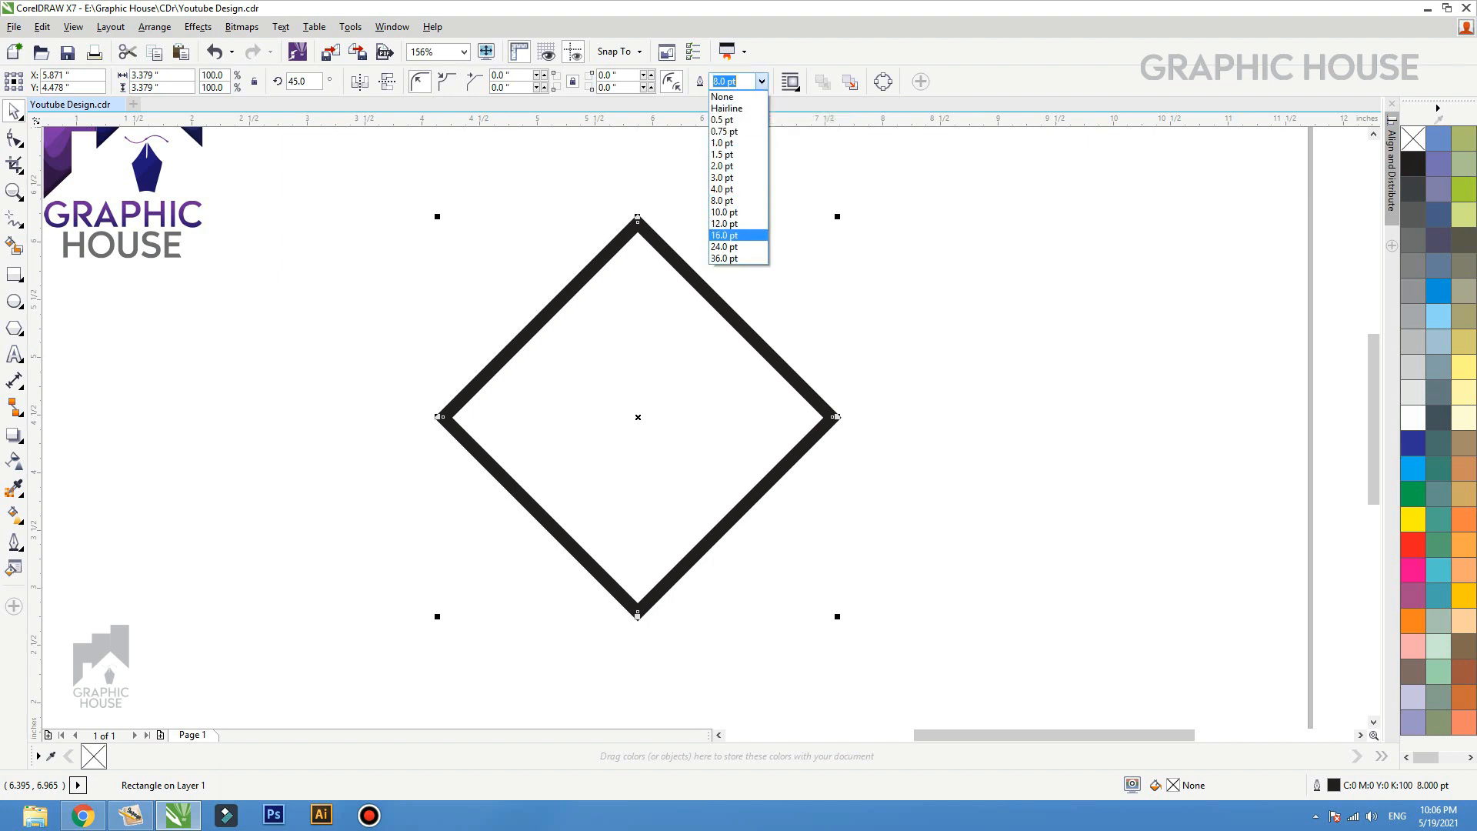
click(723, 235)
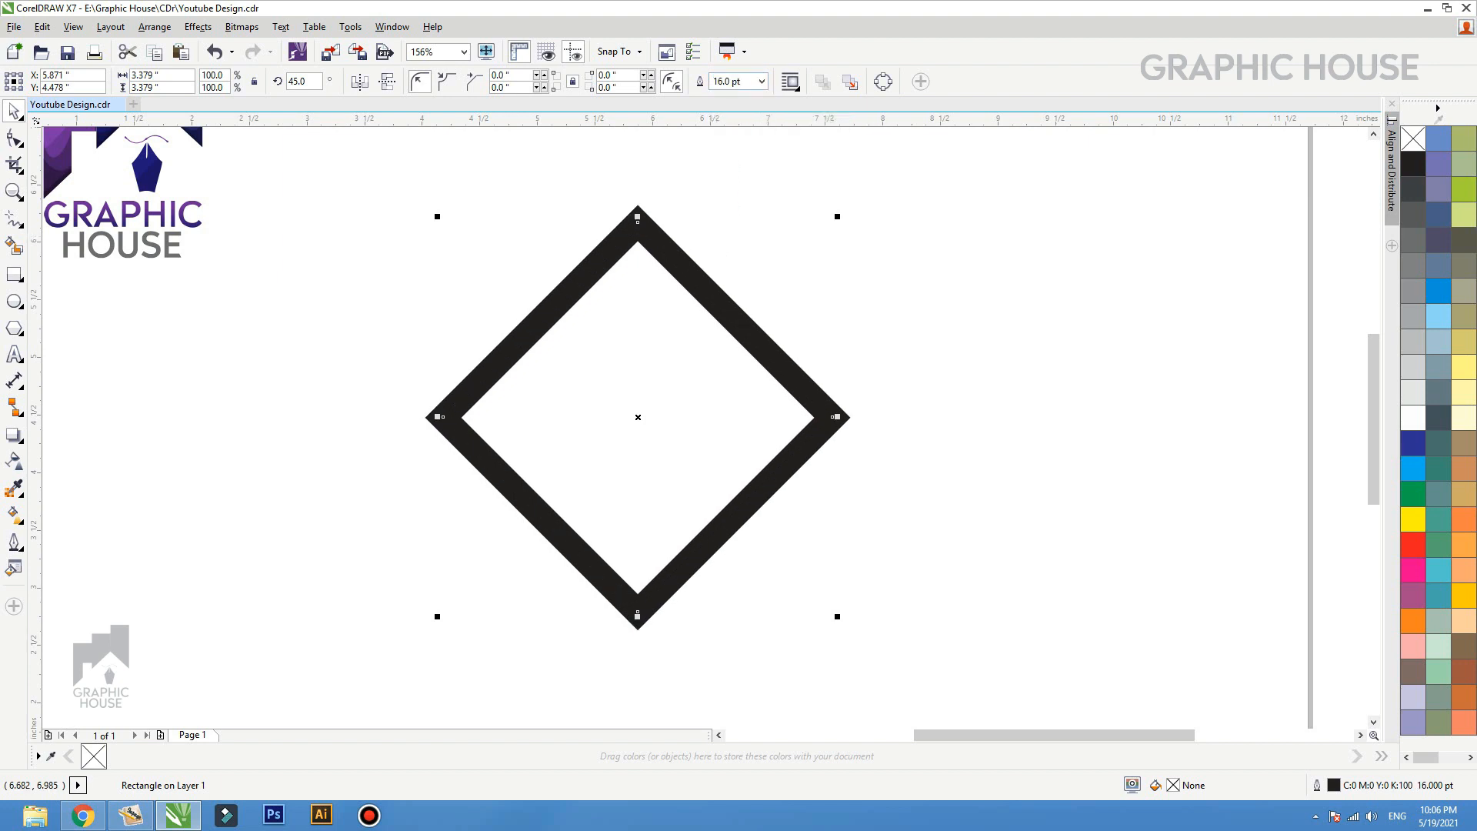
key(F12)
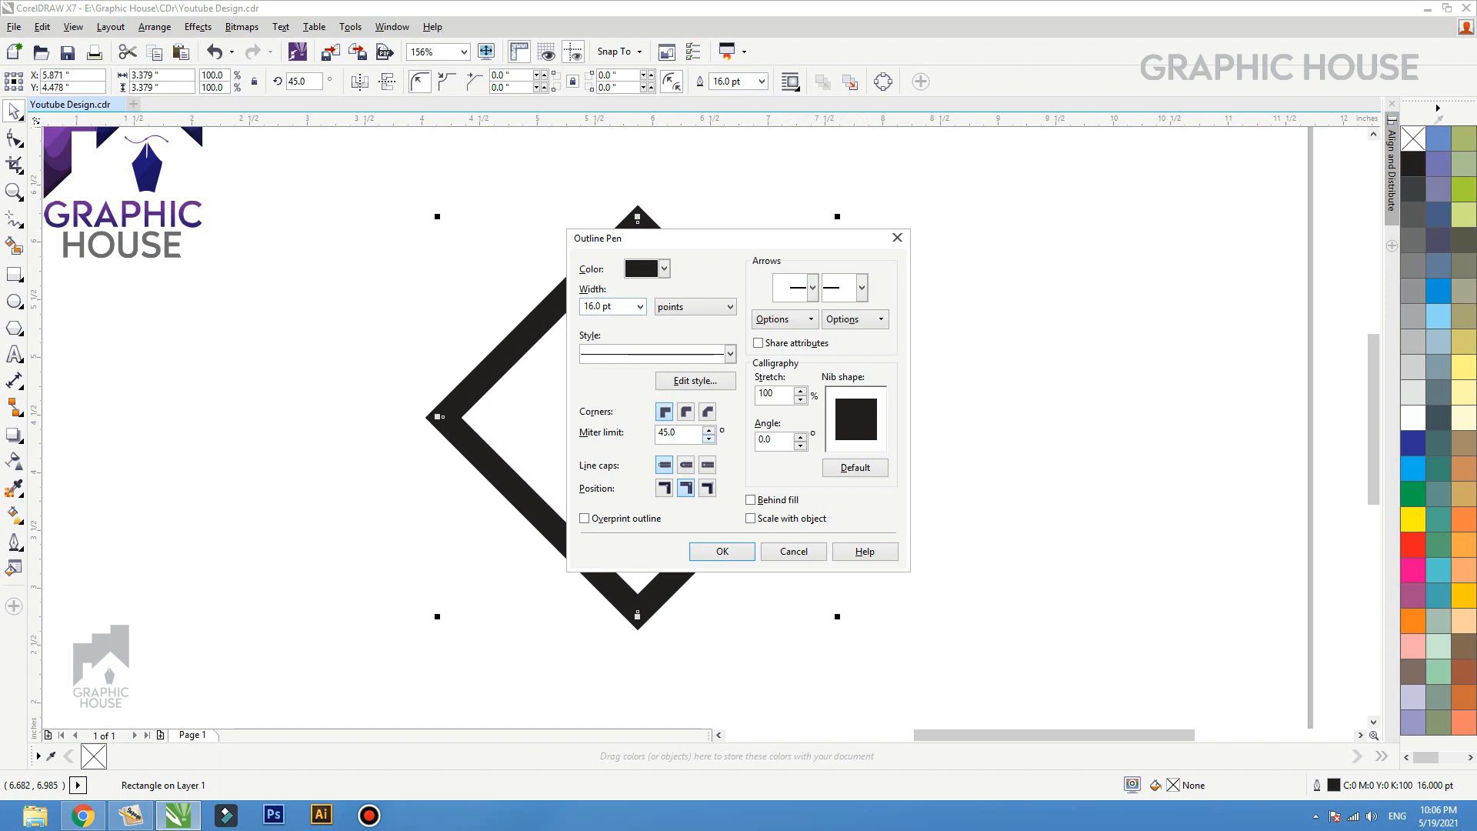
click(794, 551)
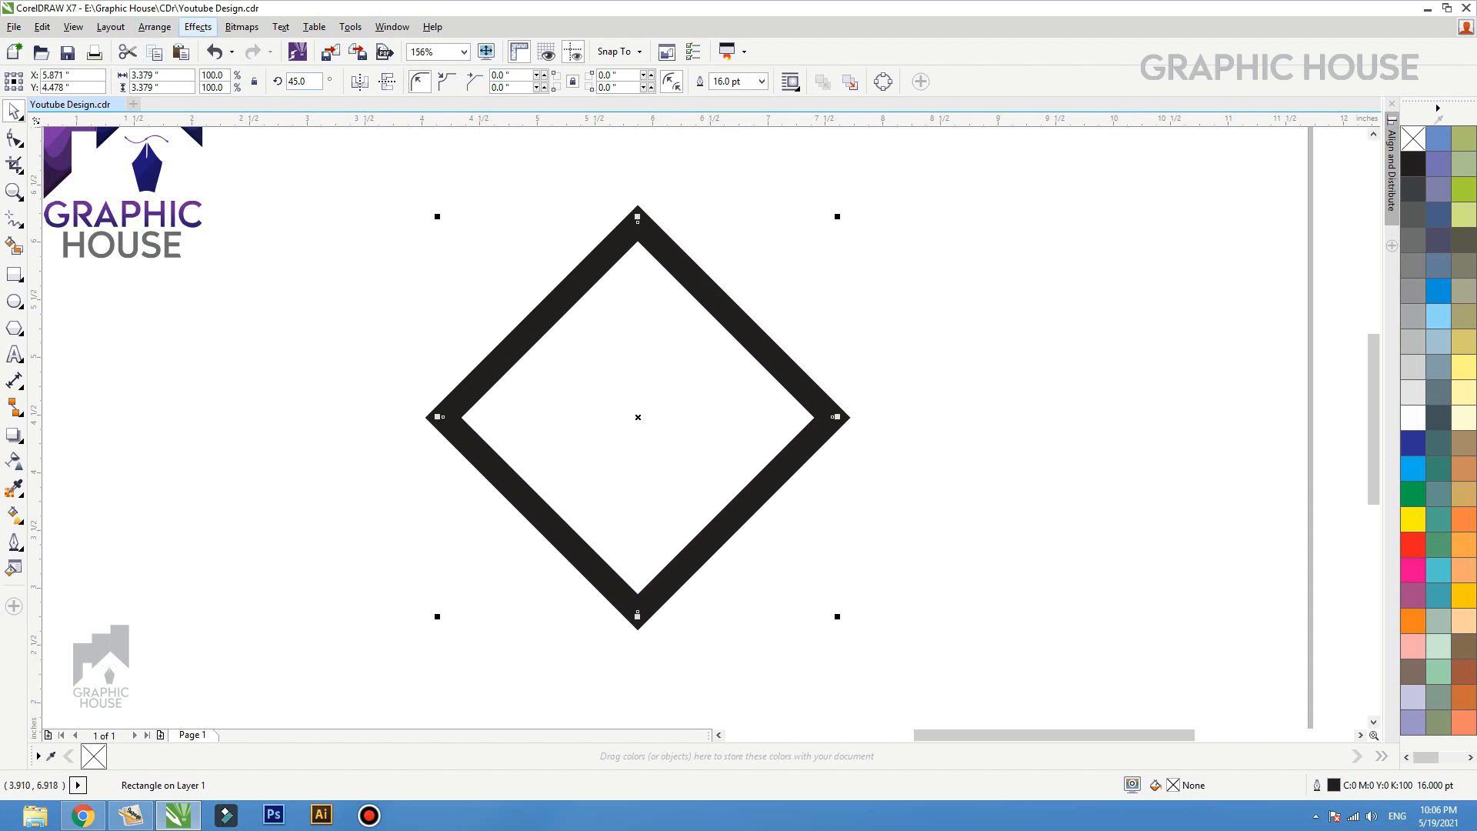
Step: Try converting the diamond's outline to an object, and undo the conversion
click(198, 27)
mouse_move(155, 27)
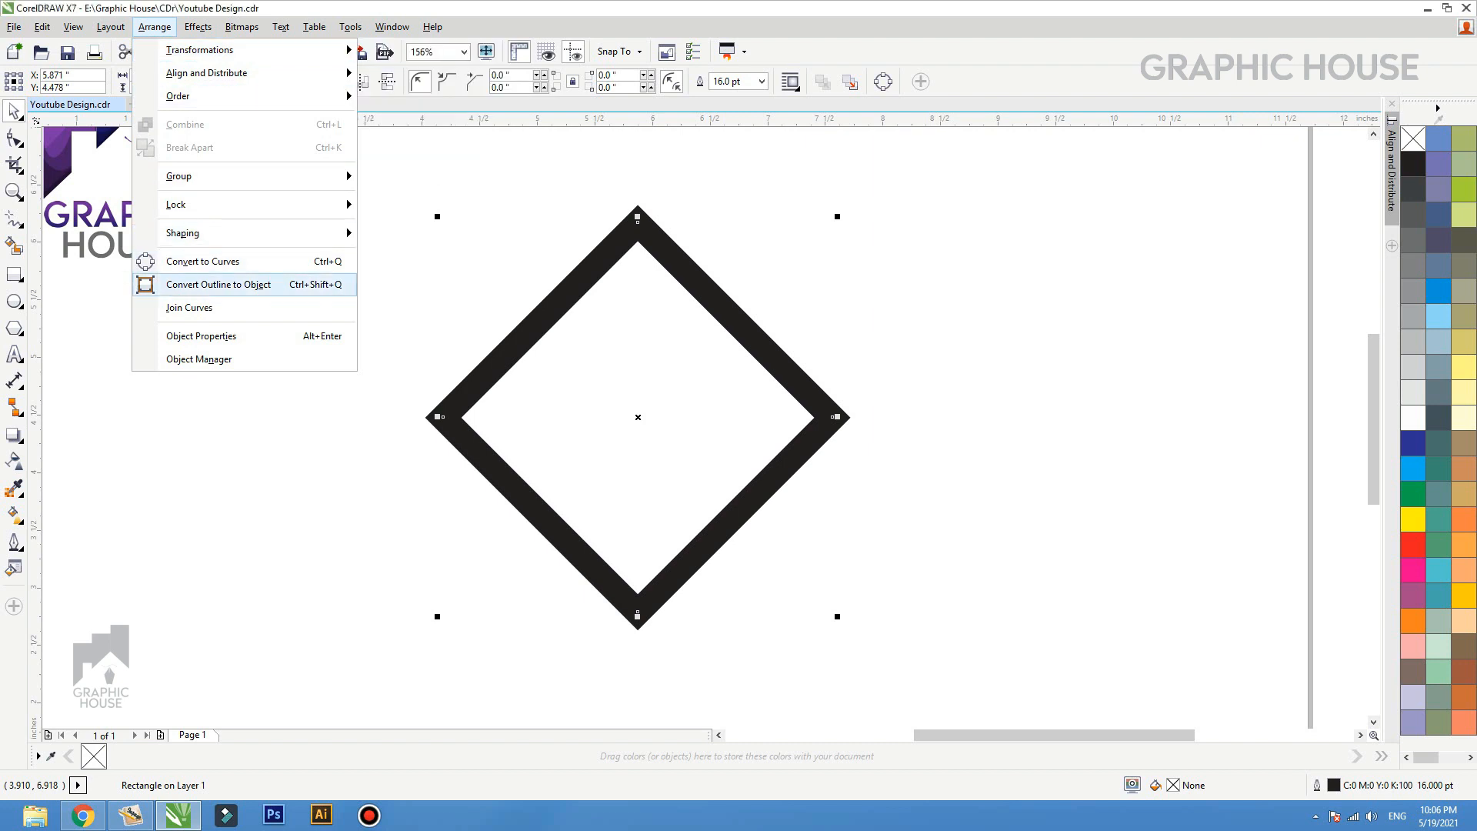
click(219, 284)
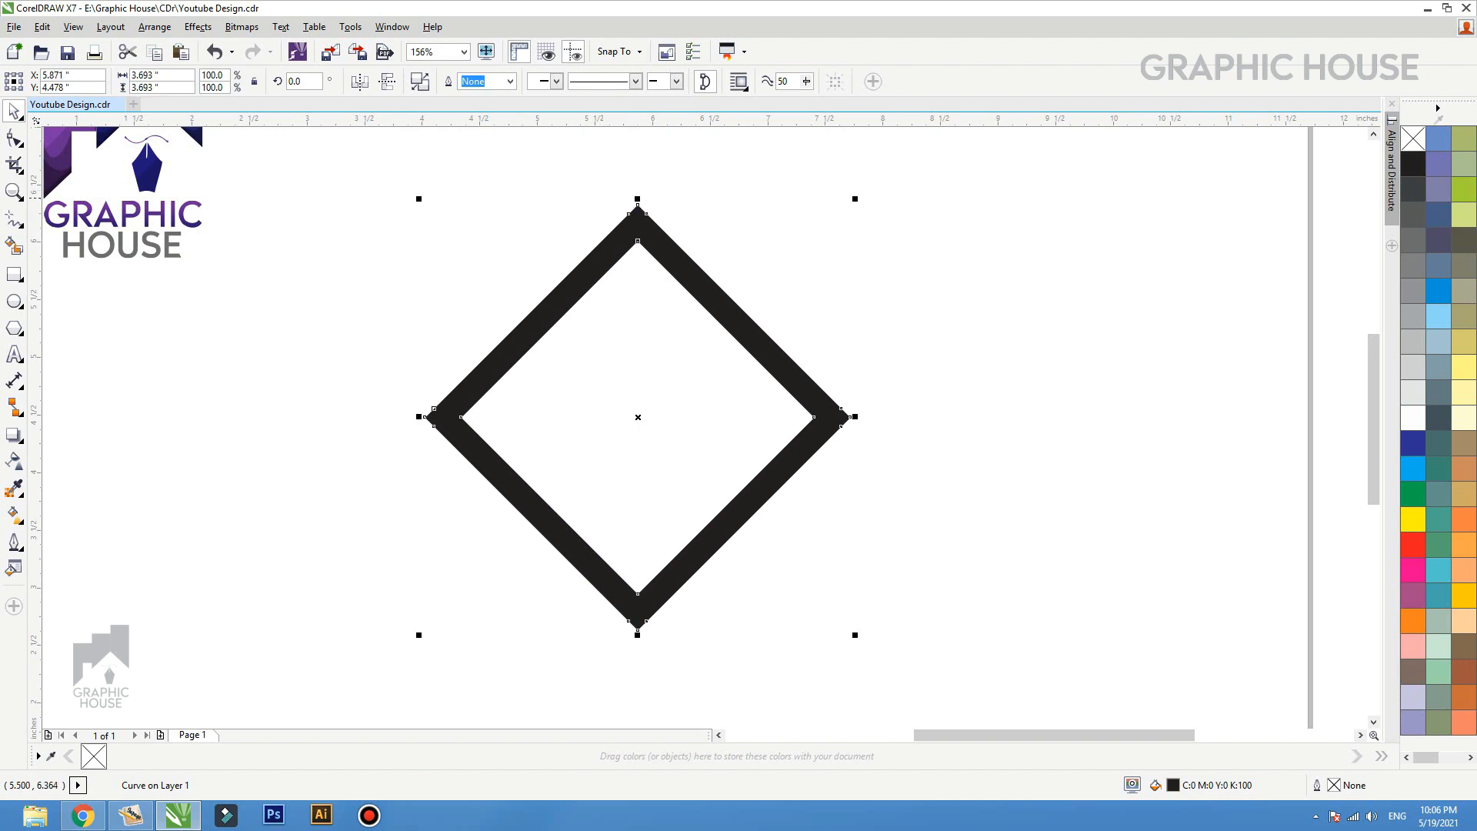
key(ctrl+z)
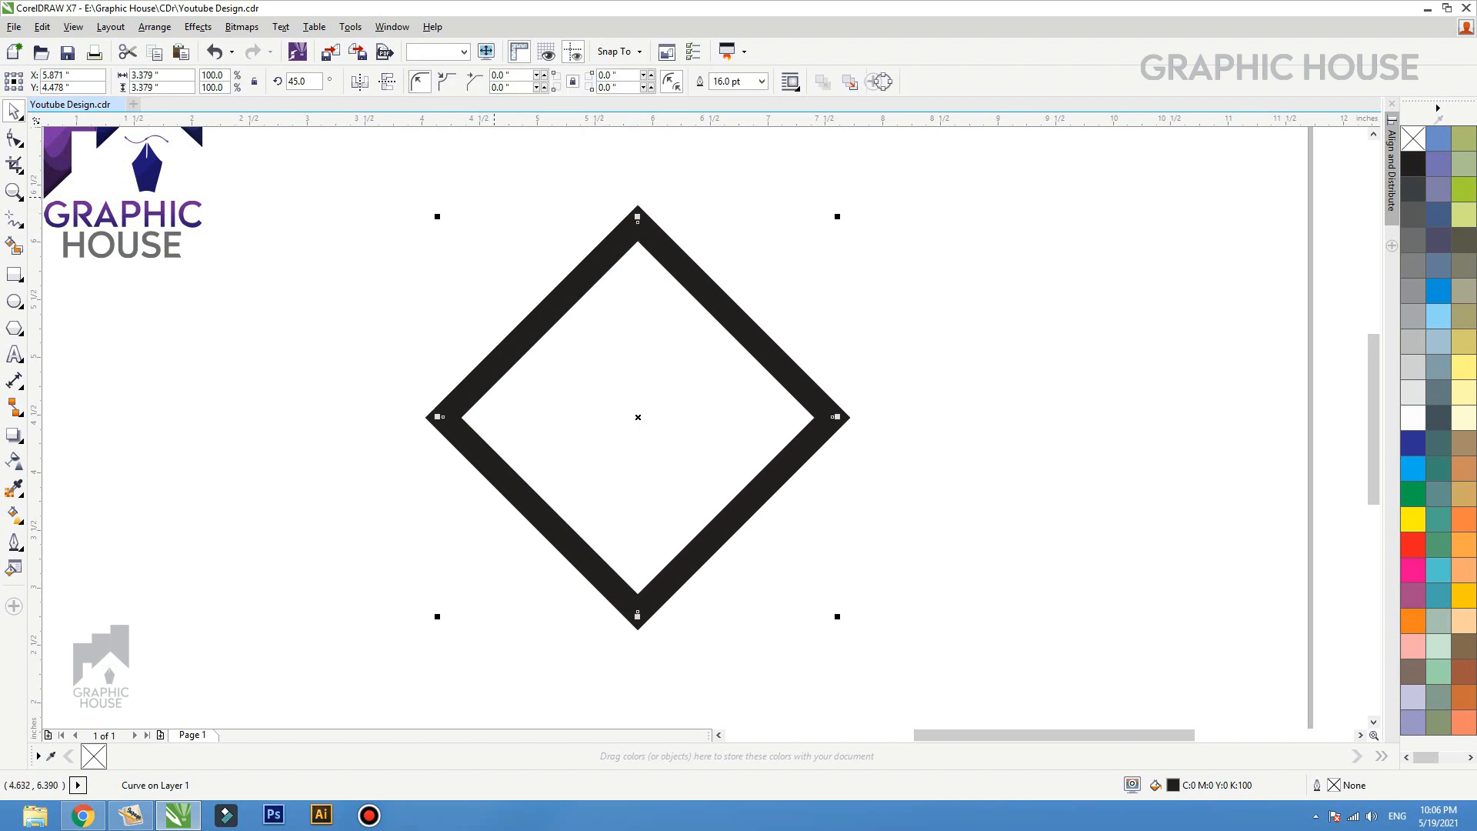
Step: Convert the diamond's outline to an object while in Wireframe view, and return to Enhanced view
click(73, 26)
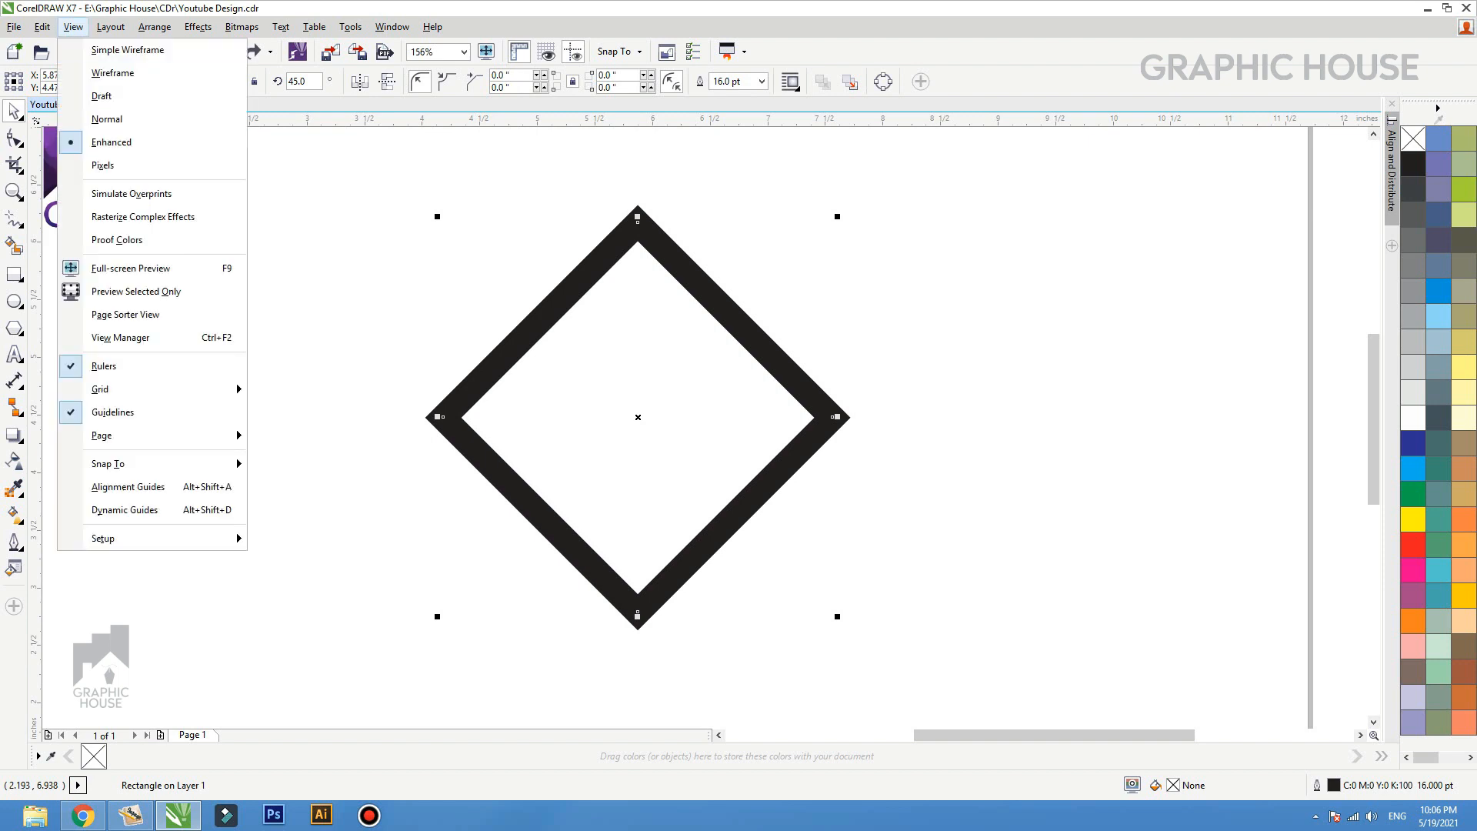
click(114, 74)
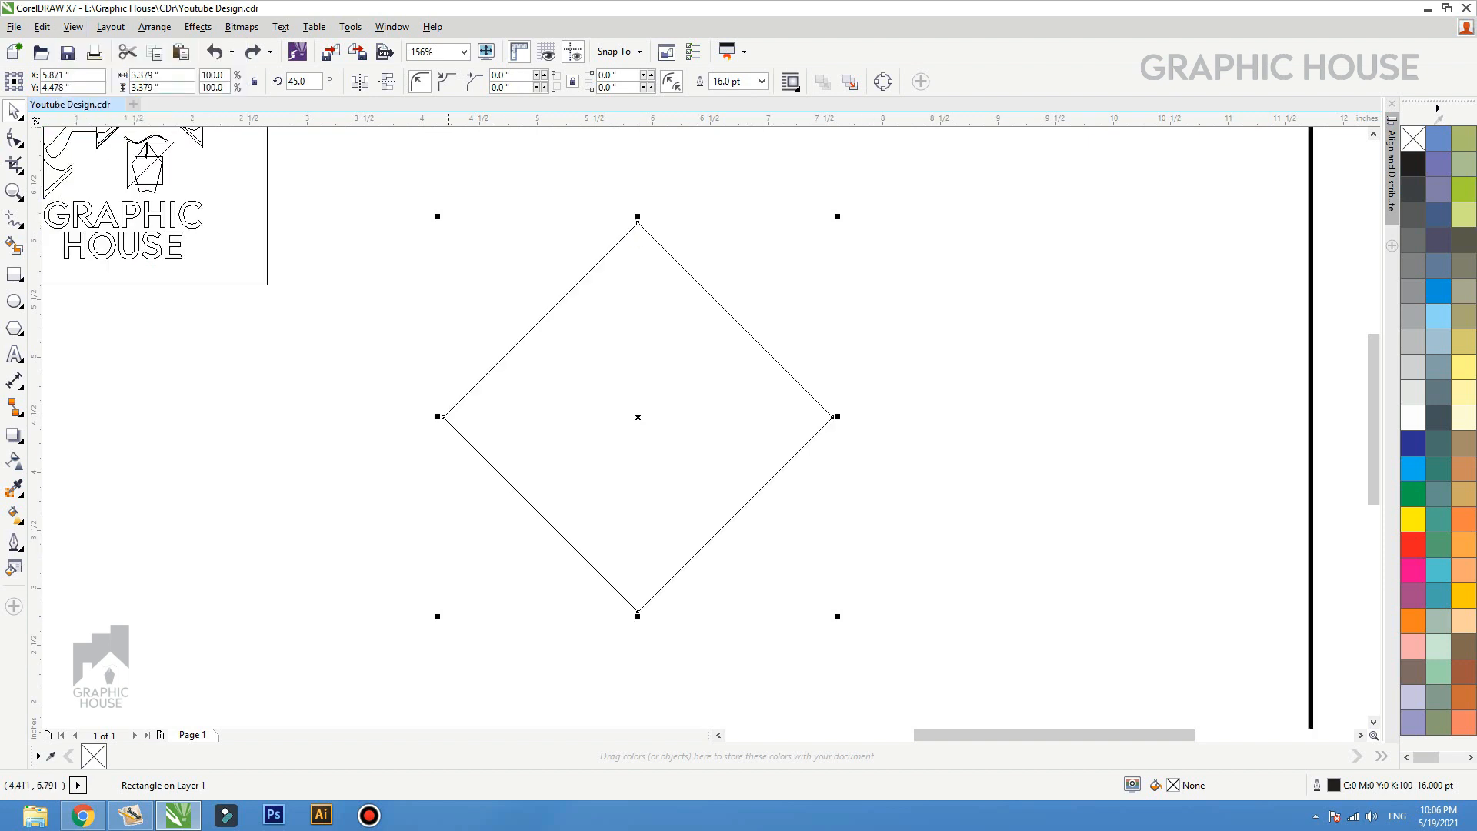
click(154, 27)
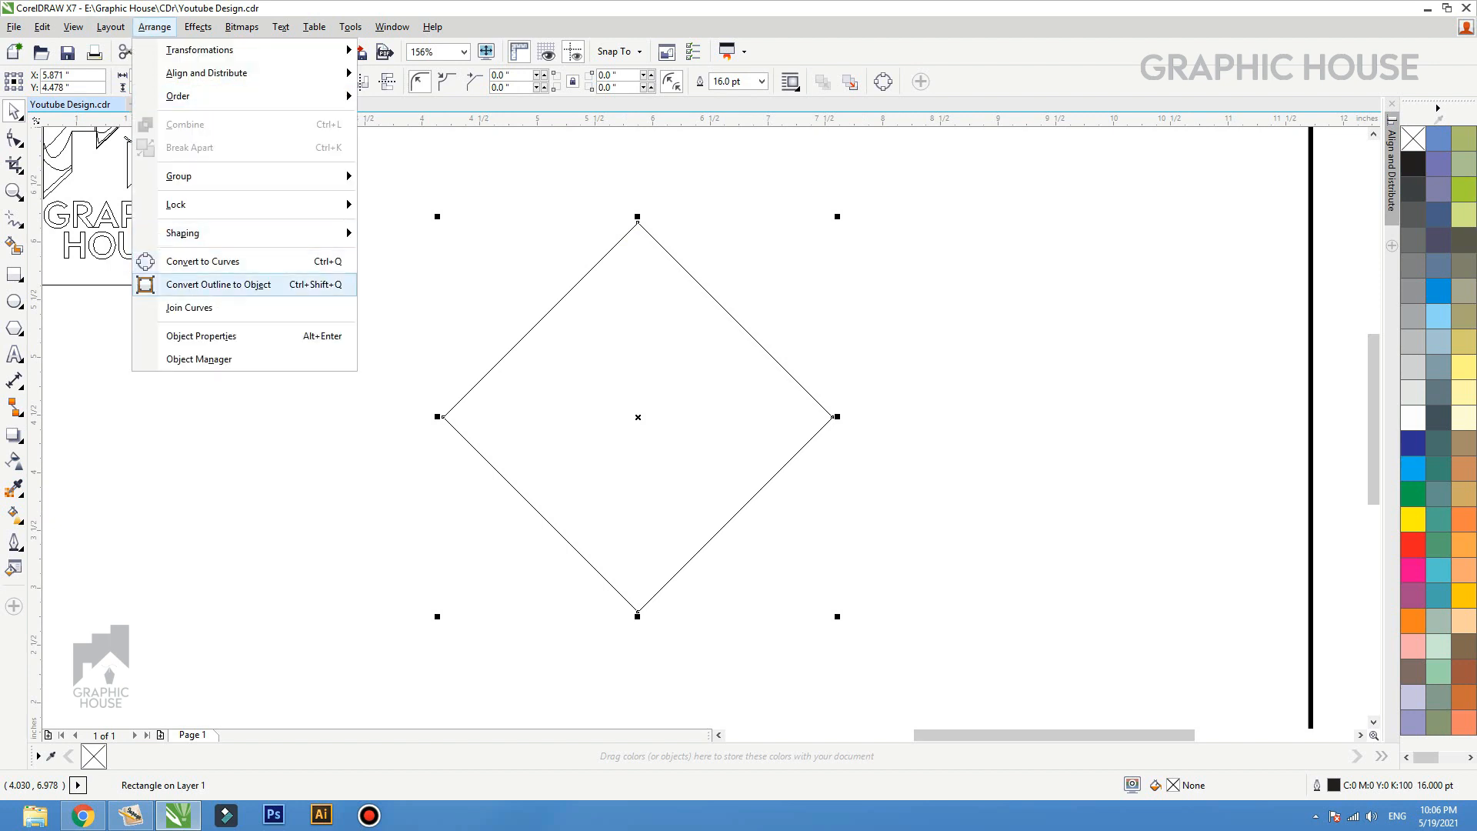
click(218, 283)
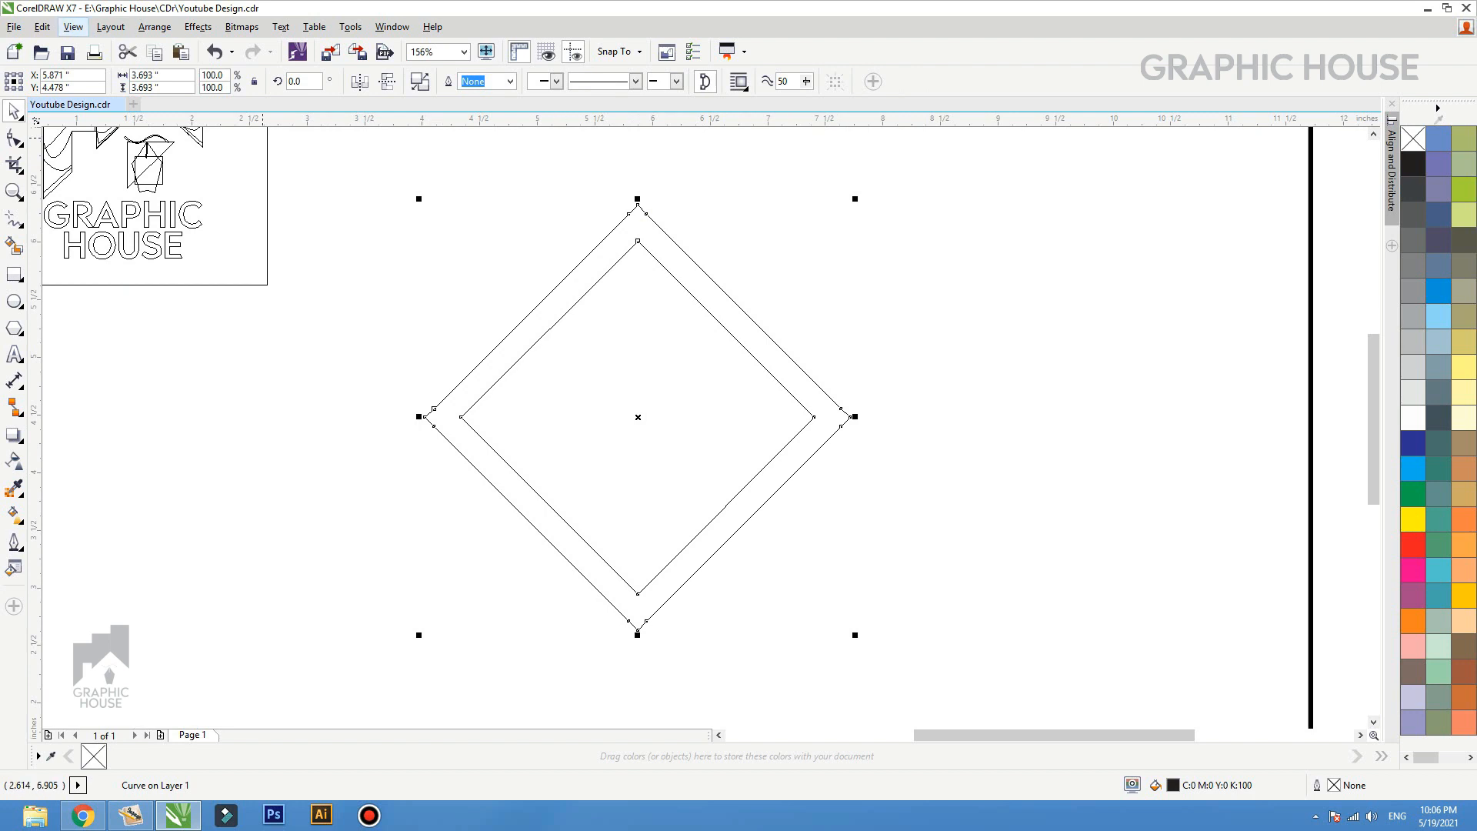
click(73, 26)
click(92, 143)
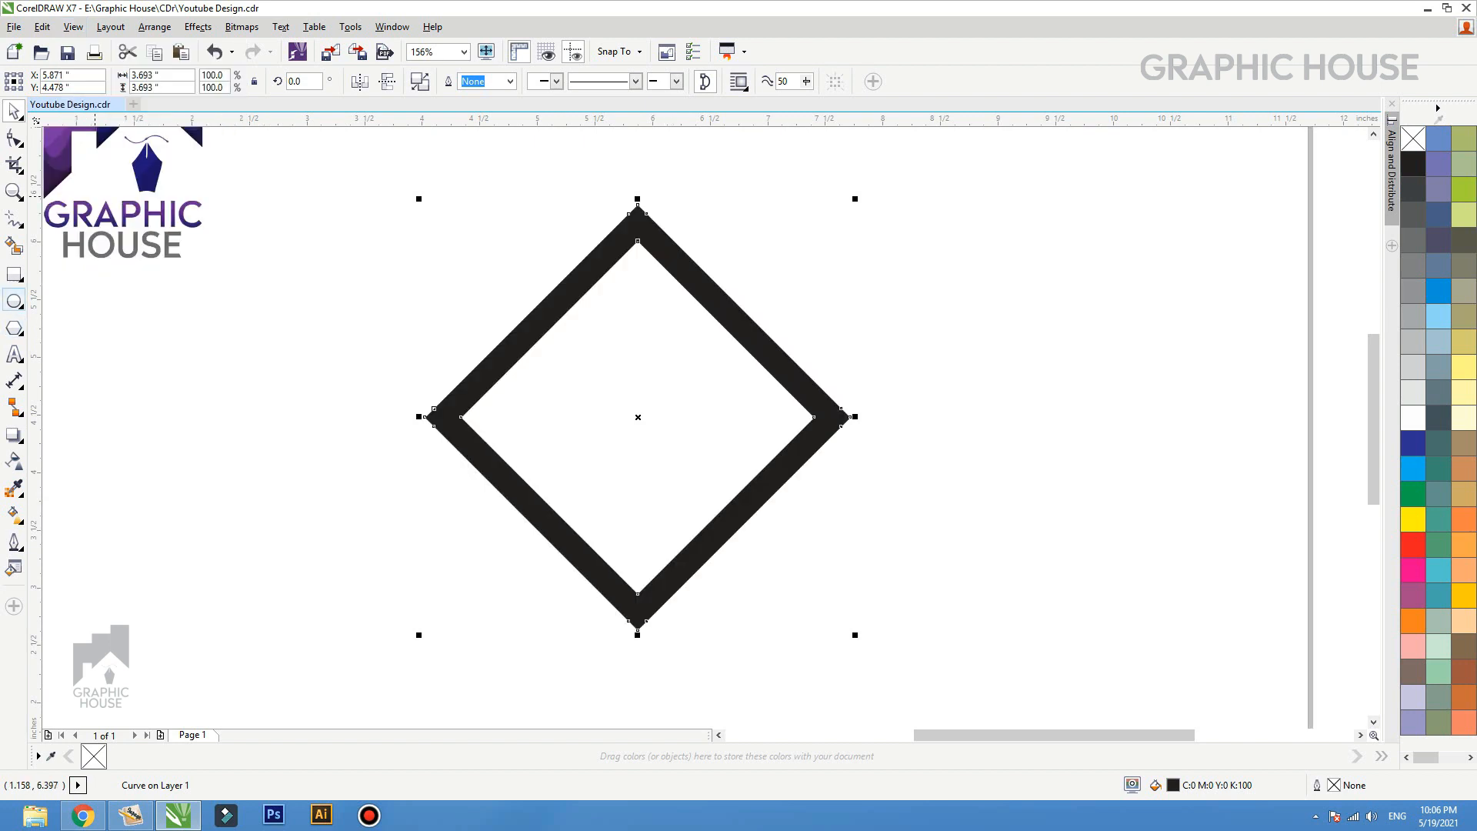
Step: Draw a vertical bar about 0.19 by 4.61 inches through the diamond's middle, filled blue (C100 M20 Y0 K0) with no outline
click(14, 274)
scroll(616, 634, down, 2)
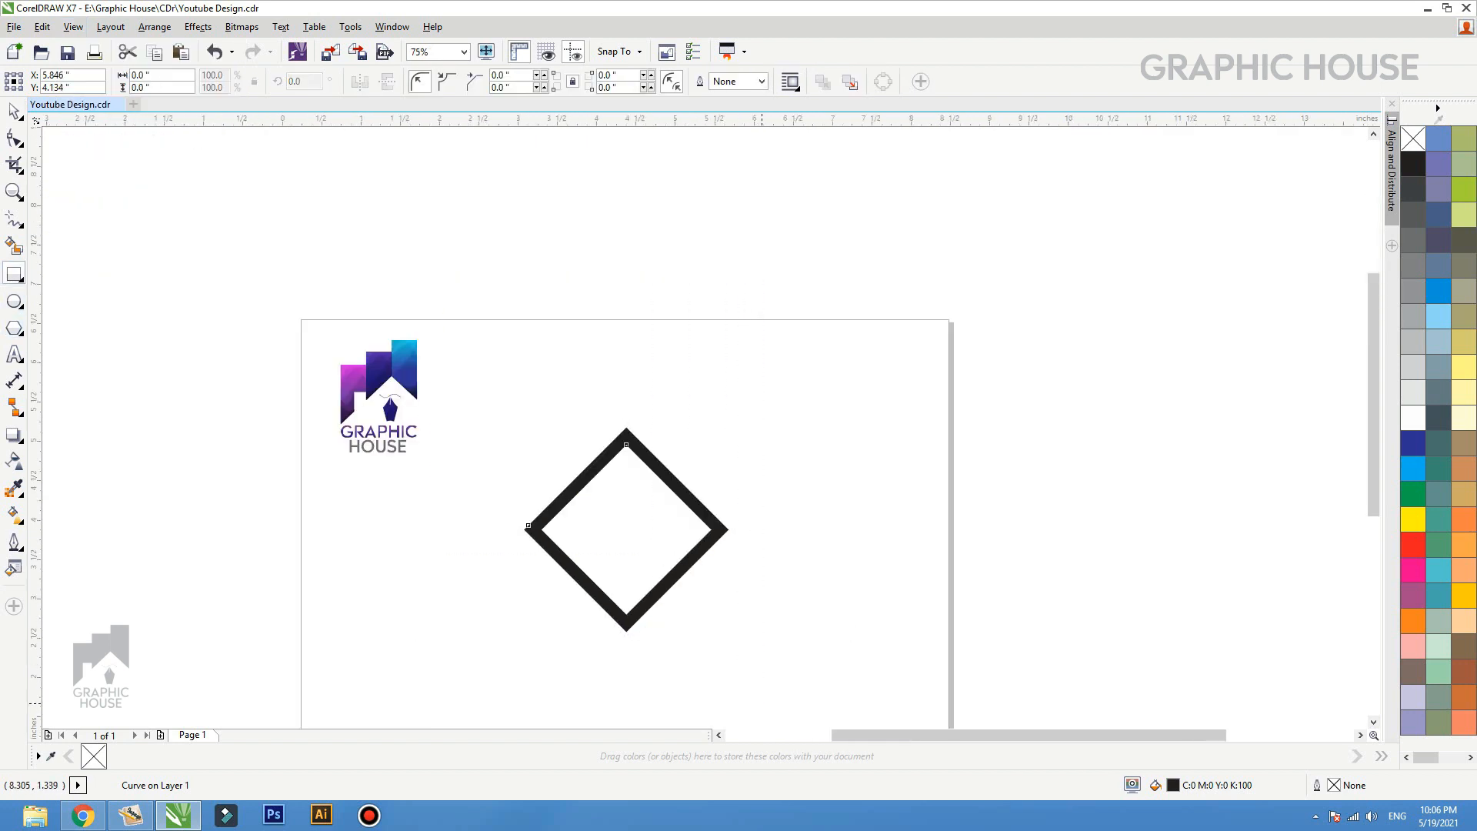
scroll(771, 267, up, 1)
drag(732, 262, 747, 624)
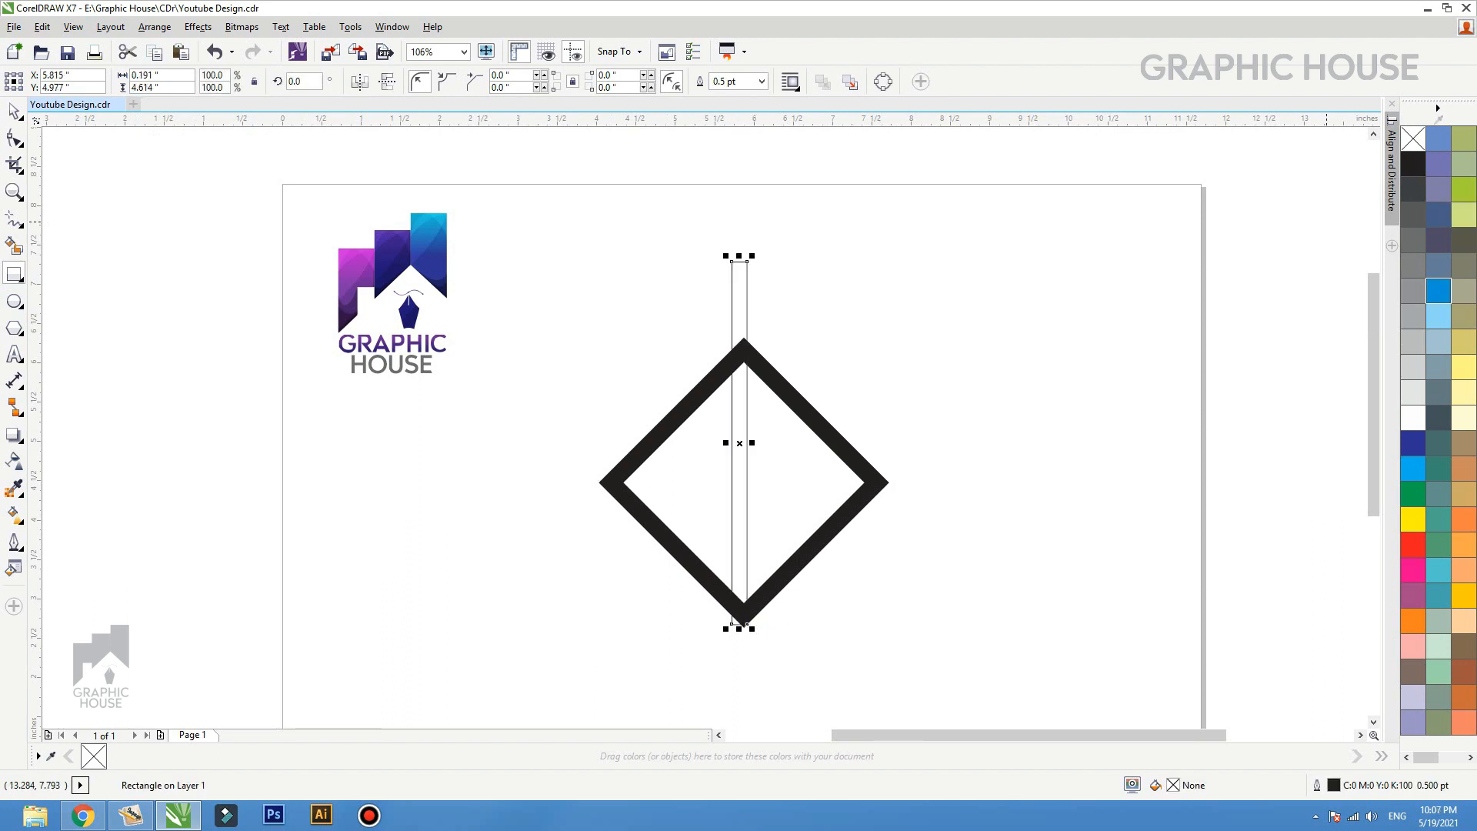
click(1439, 291)
right_click(1413, 139)
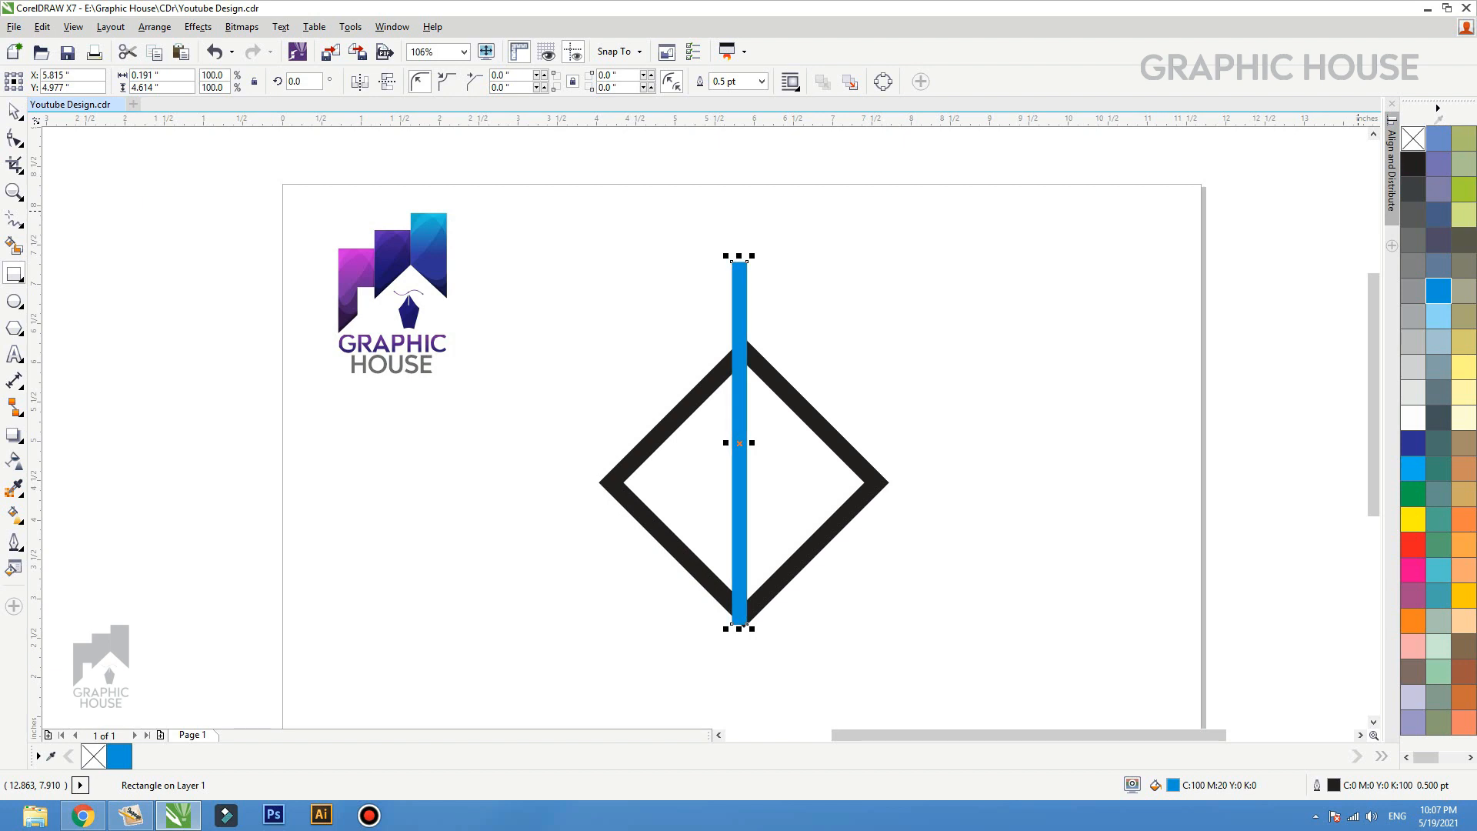
Step: Align the blue bar's vertical centre line with the centre of the diamond
key(space)
shift+click(767, 371)
key(c)
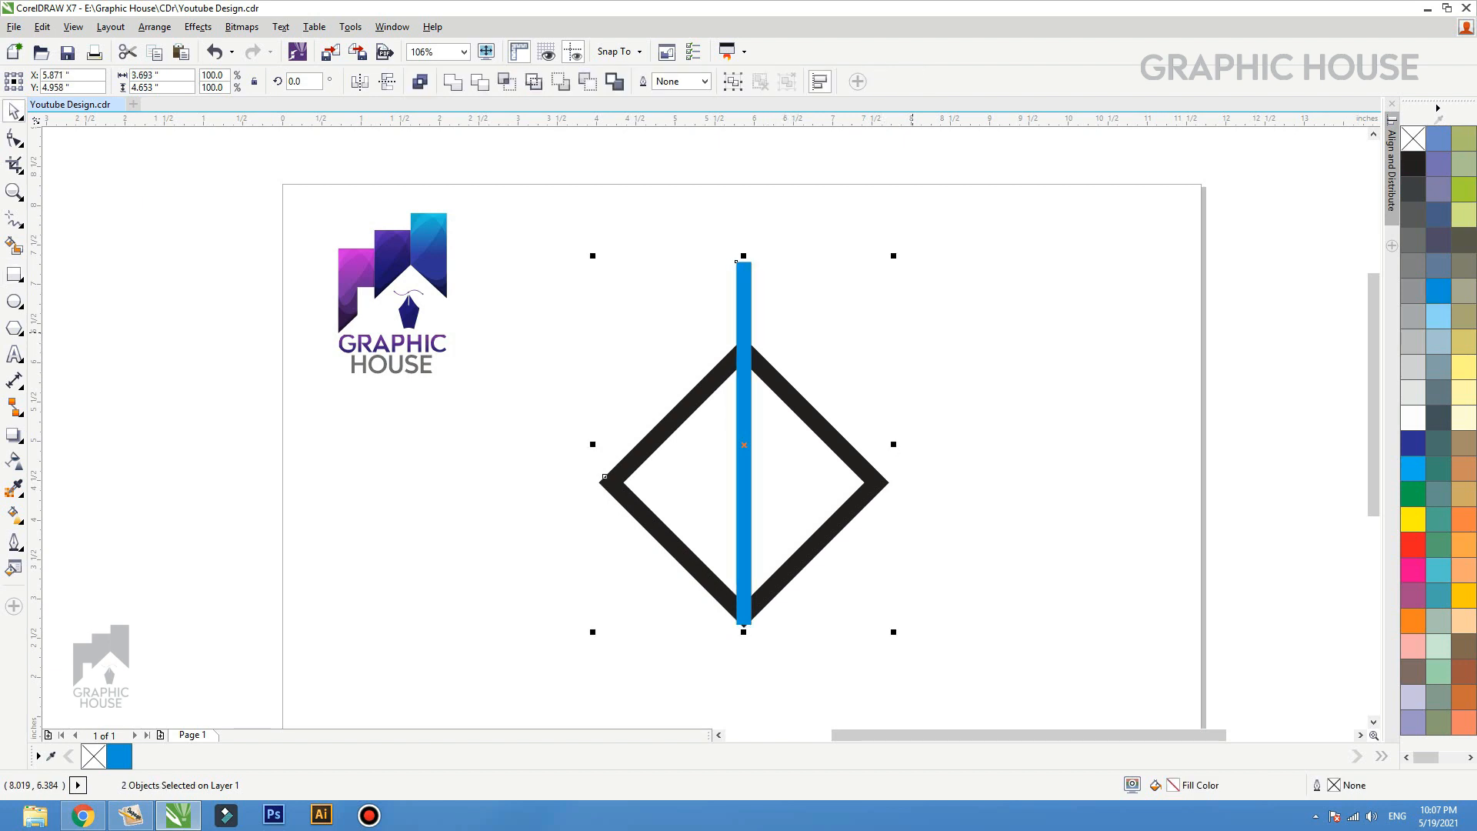
click(913, 334)
Step: Widen the blue bar evenly on both sides to about 0.28 inches
click(742, 449)
key(F2)
drag(877, 406, 588, 575)
mouse_move(781, 255)
mouse_down()
mouse_move(814, 255)
mouse_move(795, 255)
mouse_up()
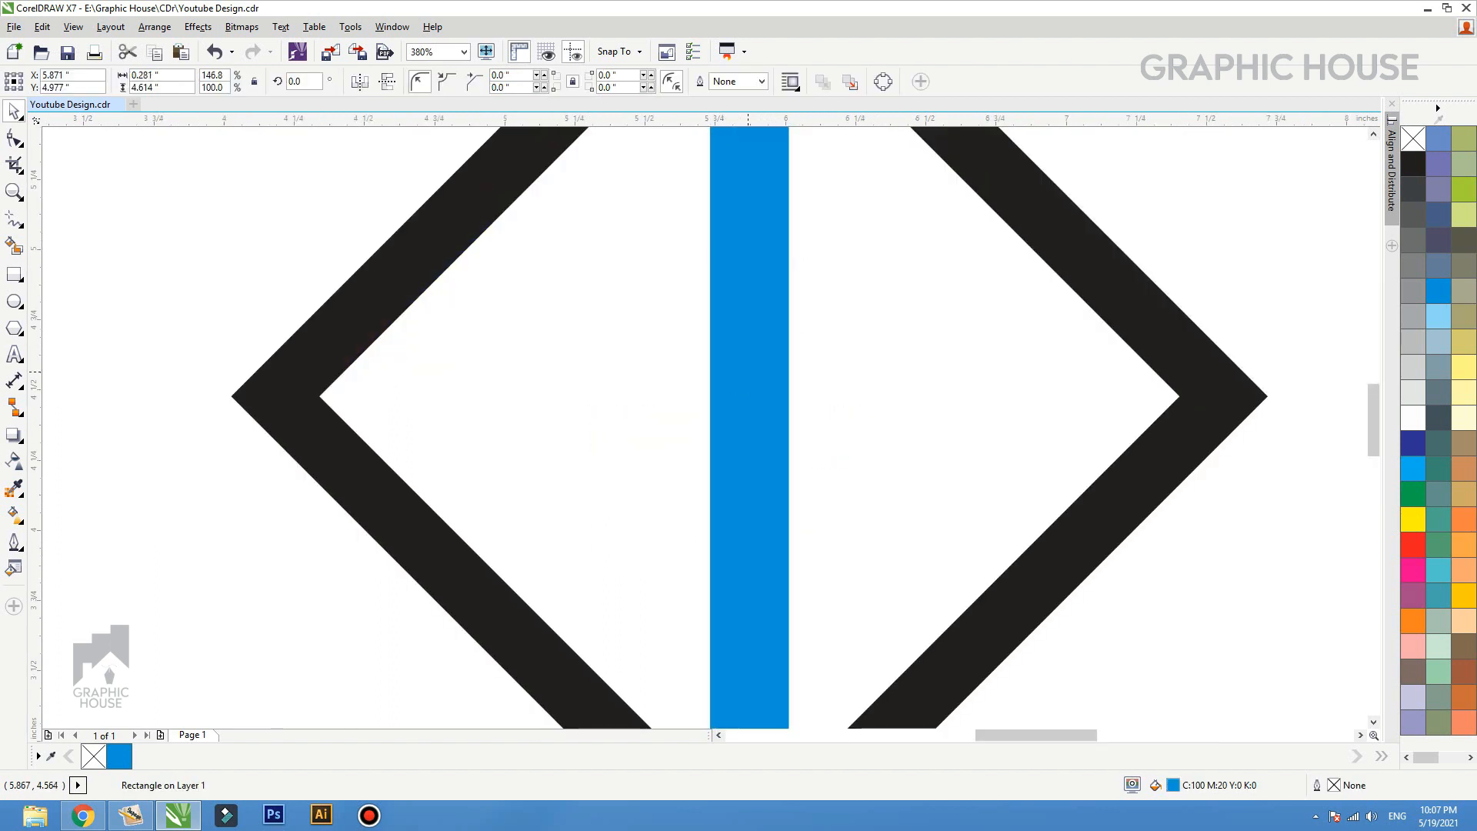
Step: Place a duplicate of the blue bar just left of the original, leaving a narrow gap between them
drag(748, 372, 646, 373)
right_click(646, 372)
scroll(612, 431, down, 1)
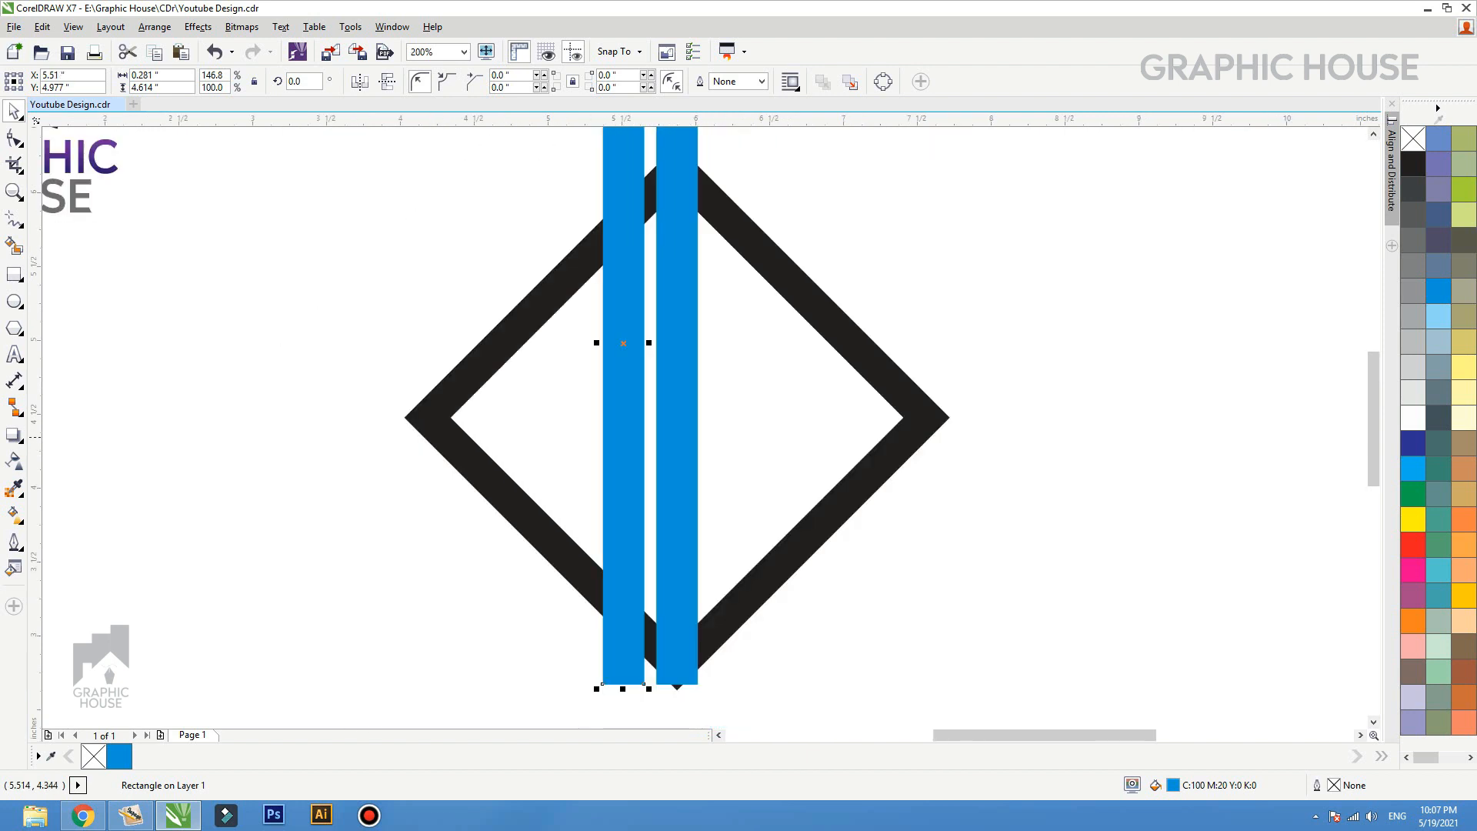
Step: Place a duplicate of the left blue bar just right of the middle bar, leaving a matching narrow gap
drag(623, 437, 738, 441)
right_click(739, 441)
scroll(706, 542, down, 1)
click(891, 324)
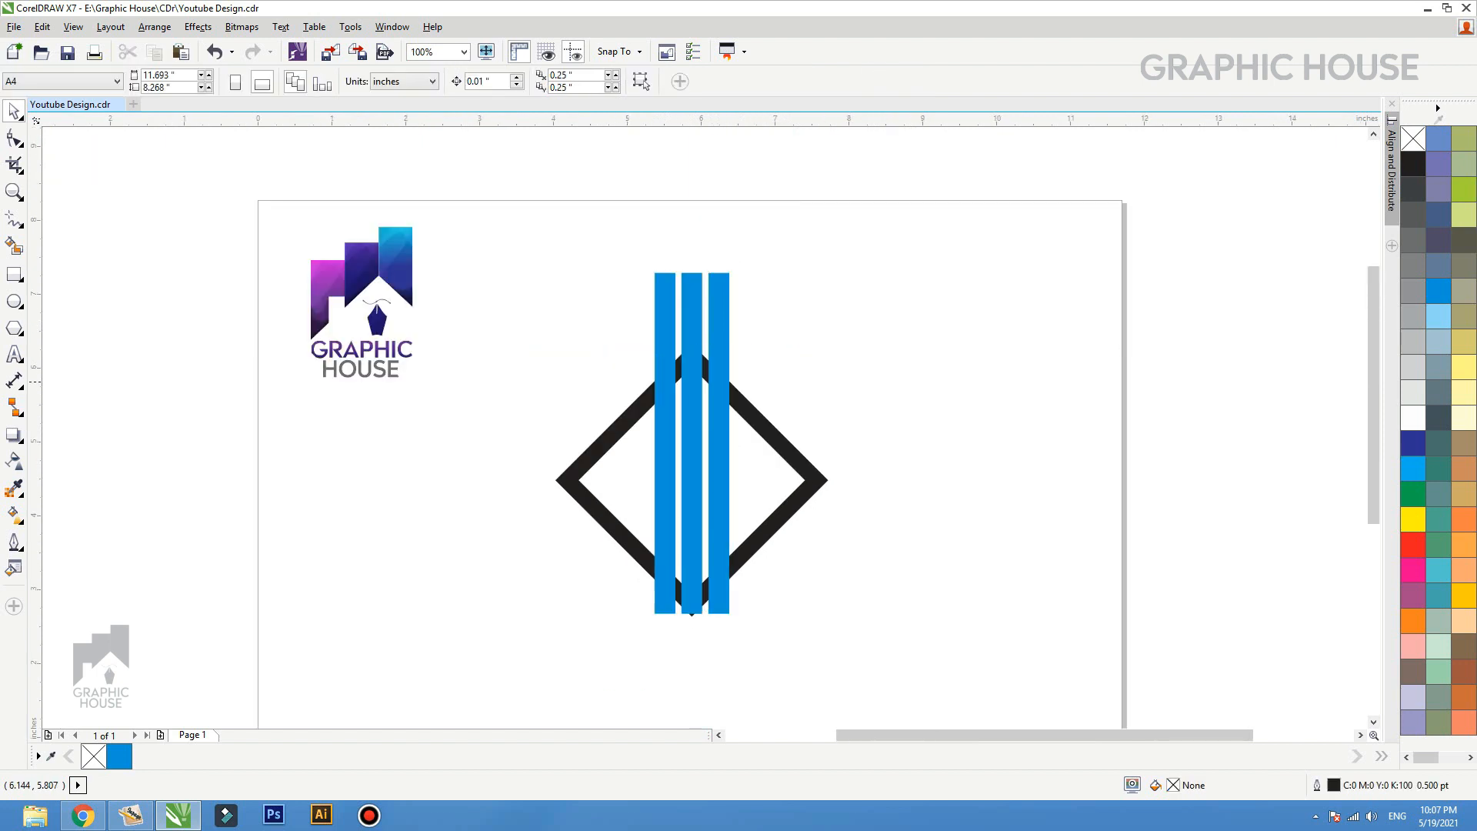
Step: Distribute the three blue bars with equal horizontal spacing between them
drag(880, 274, 626, 296)
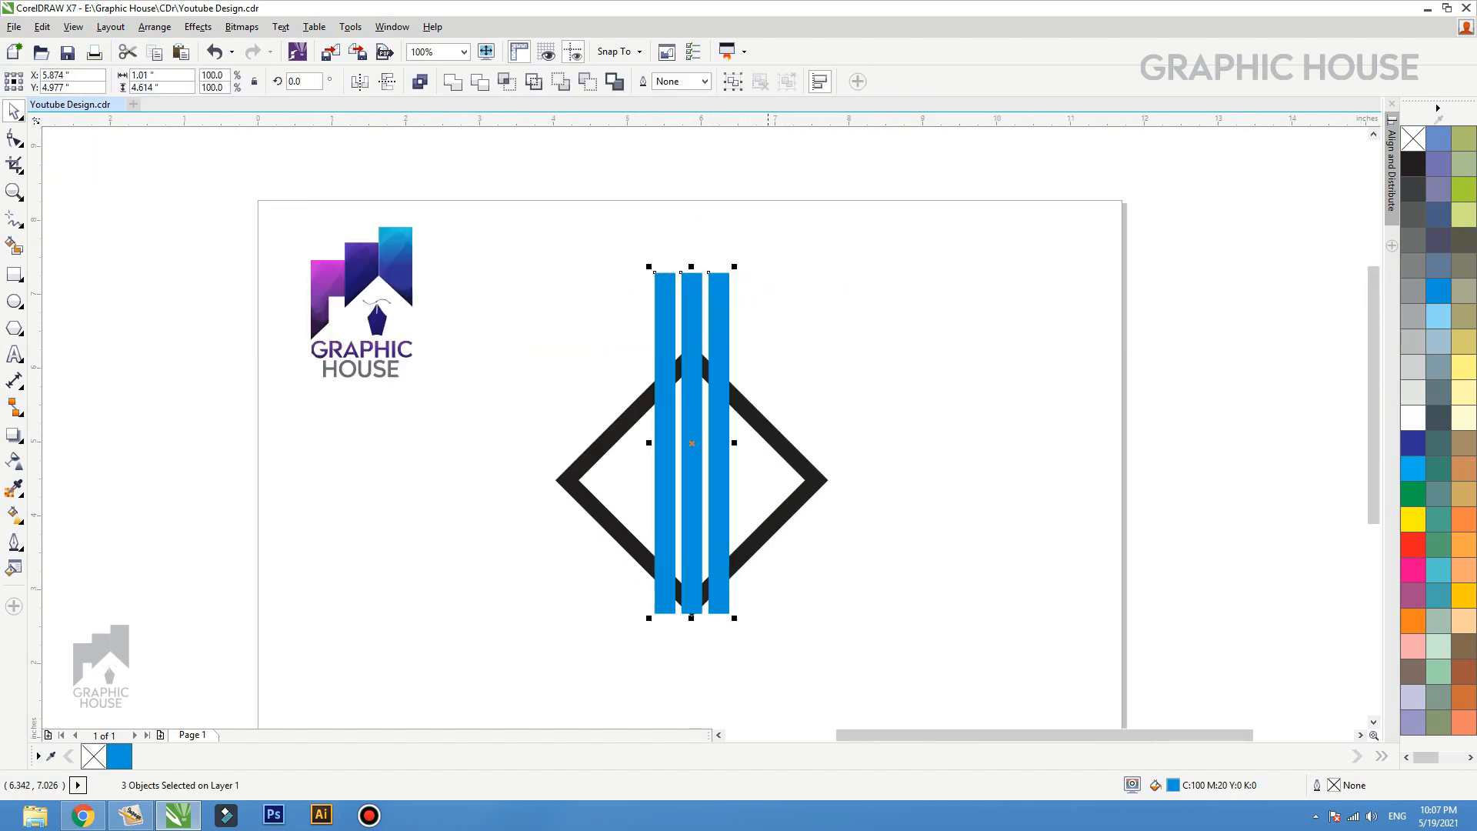
click(1391, 169)
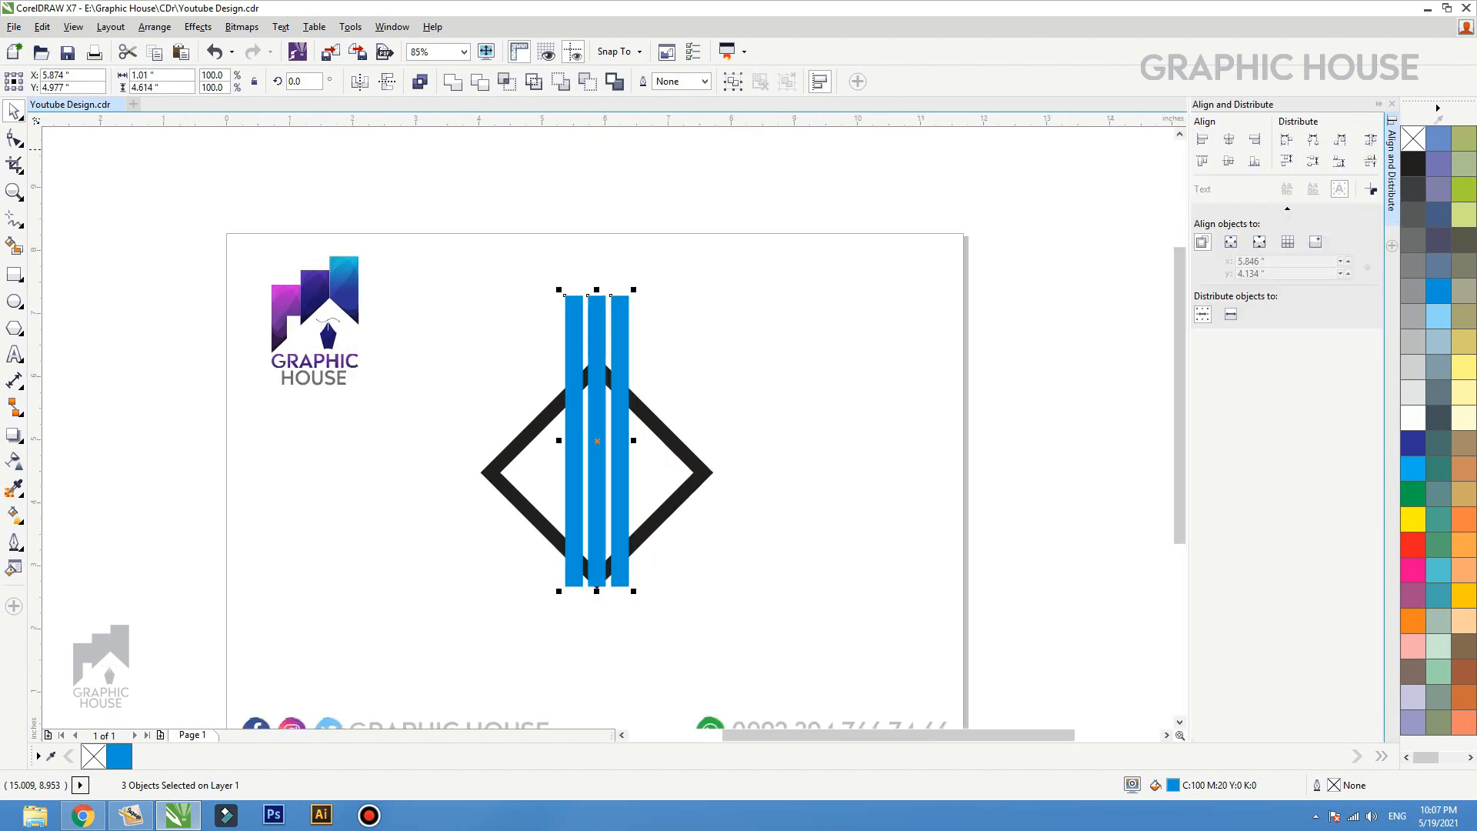
click(1371, 139)
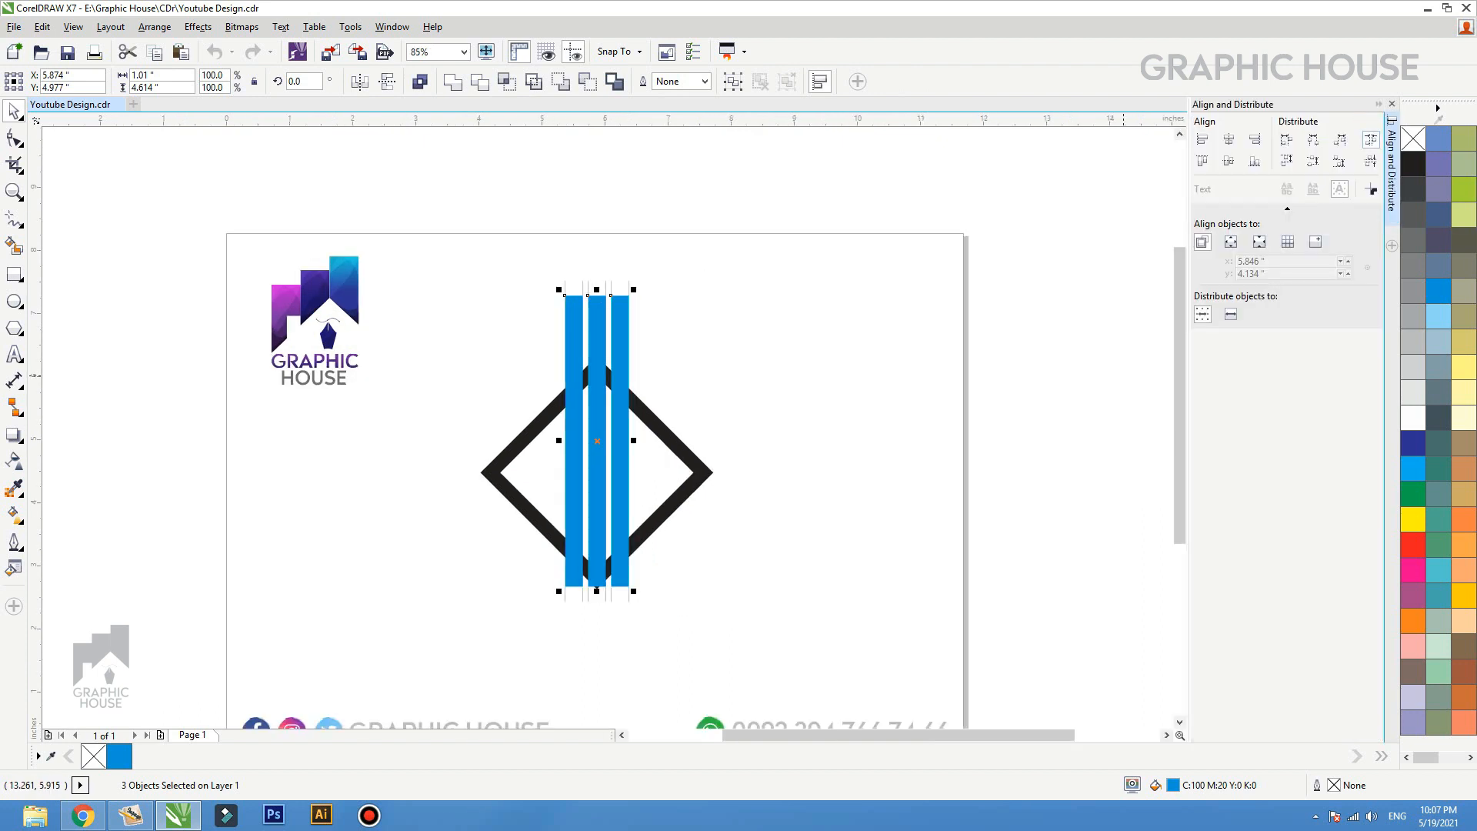
click(1392, 103)
click(868, 220)
Step: Shorten the outer bars from their upper ends, the right one to about 3.67 inches and the left one to about 3.57 inches
scroll(507, 600, up, 1)
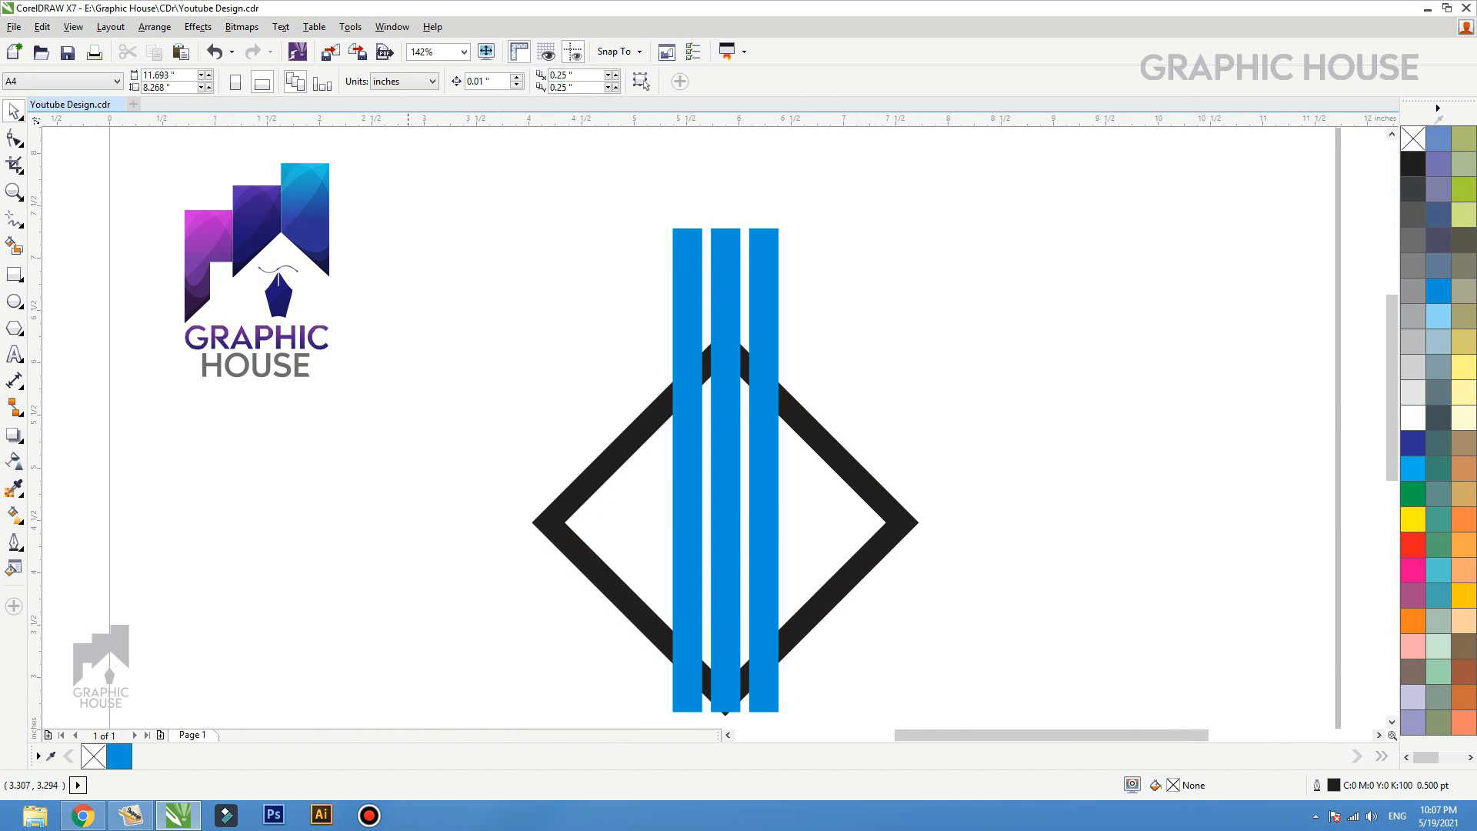
click(765, 266)
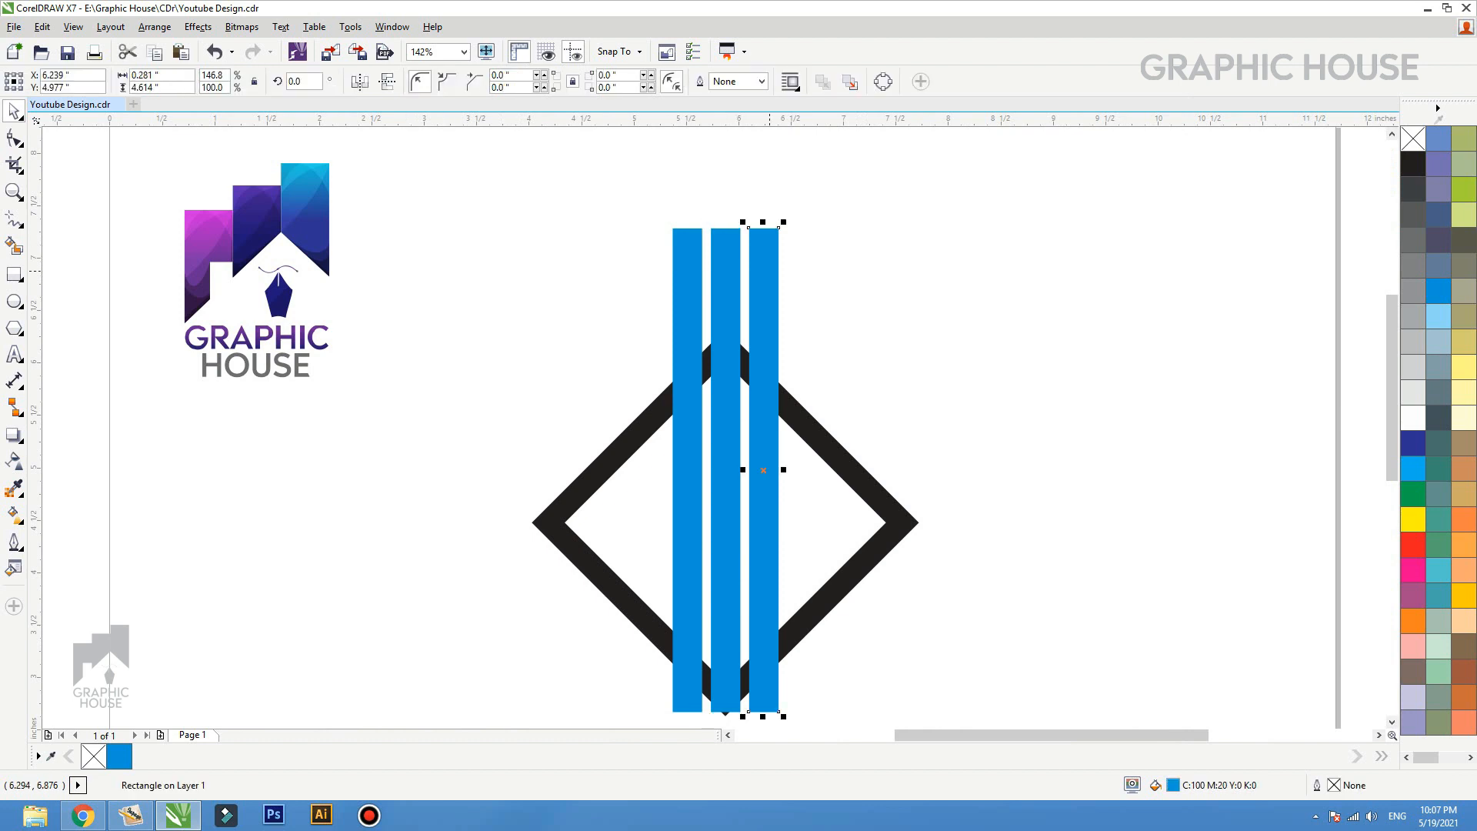
drag(763, 223, 764, 327)
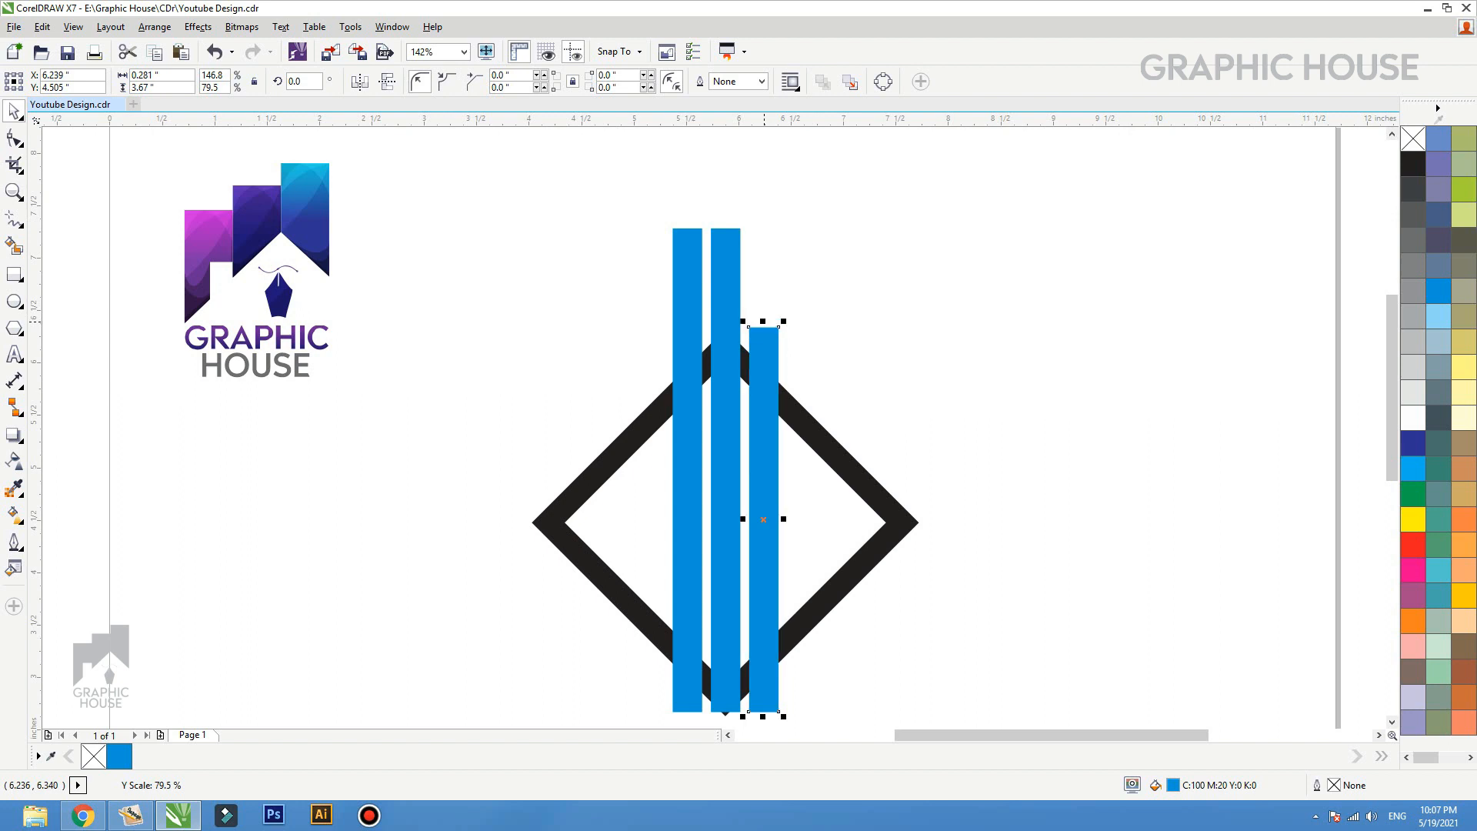
click(687, 231)
drag(687, 224, 687, 337)
click(778, 337)
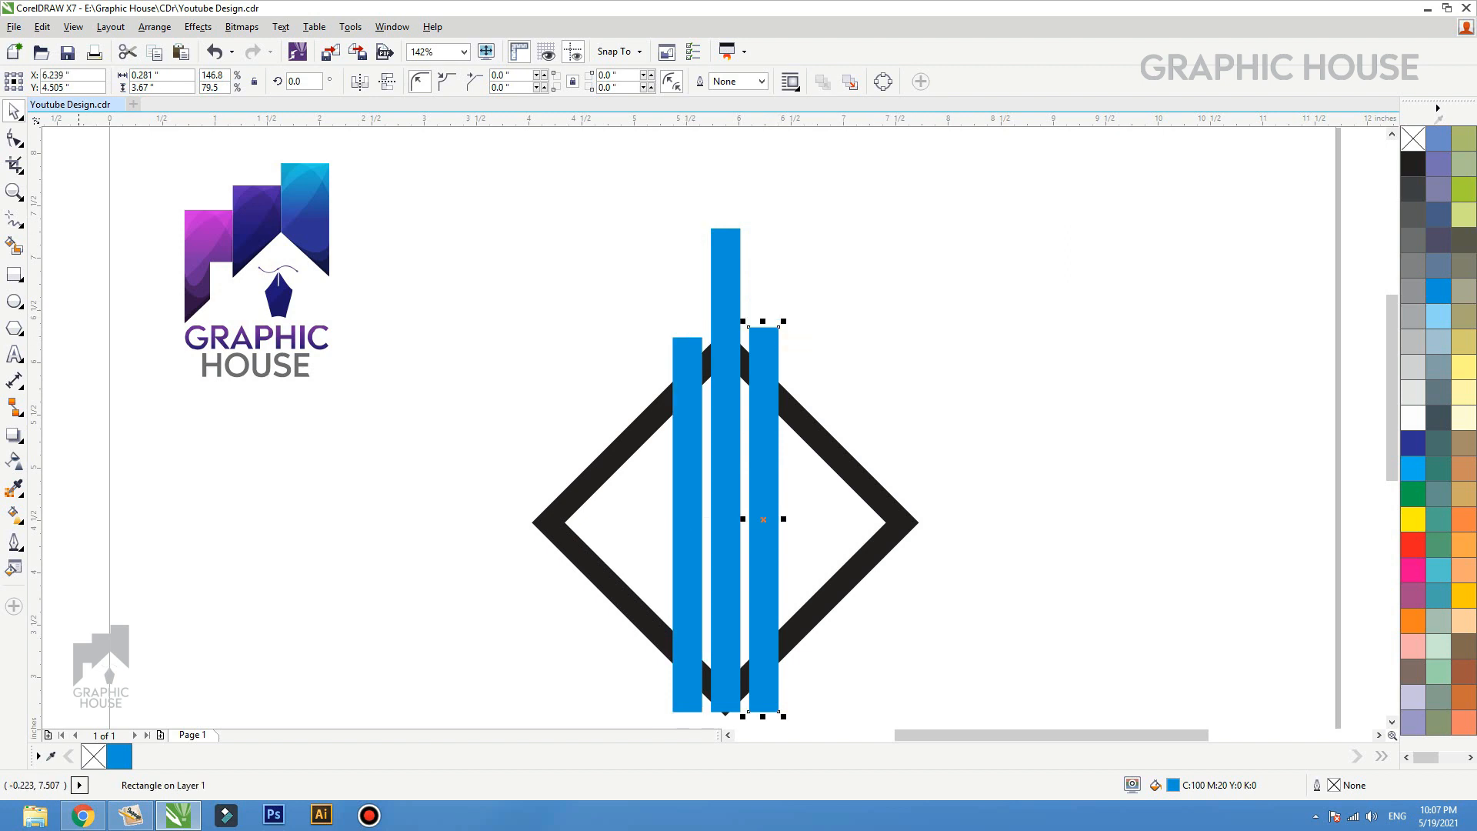
Step: Convert the three blue bars to curves
click(732, 250)
key(ctrl+q)
click(771, 352)
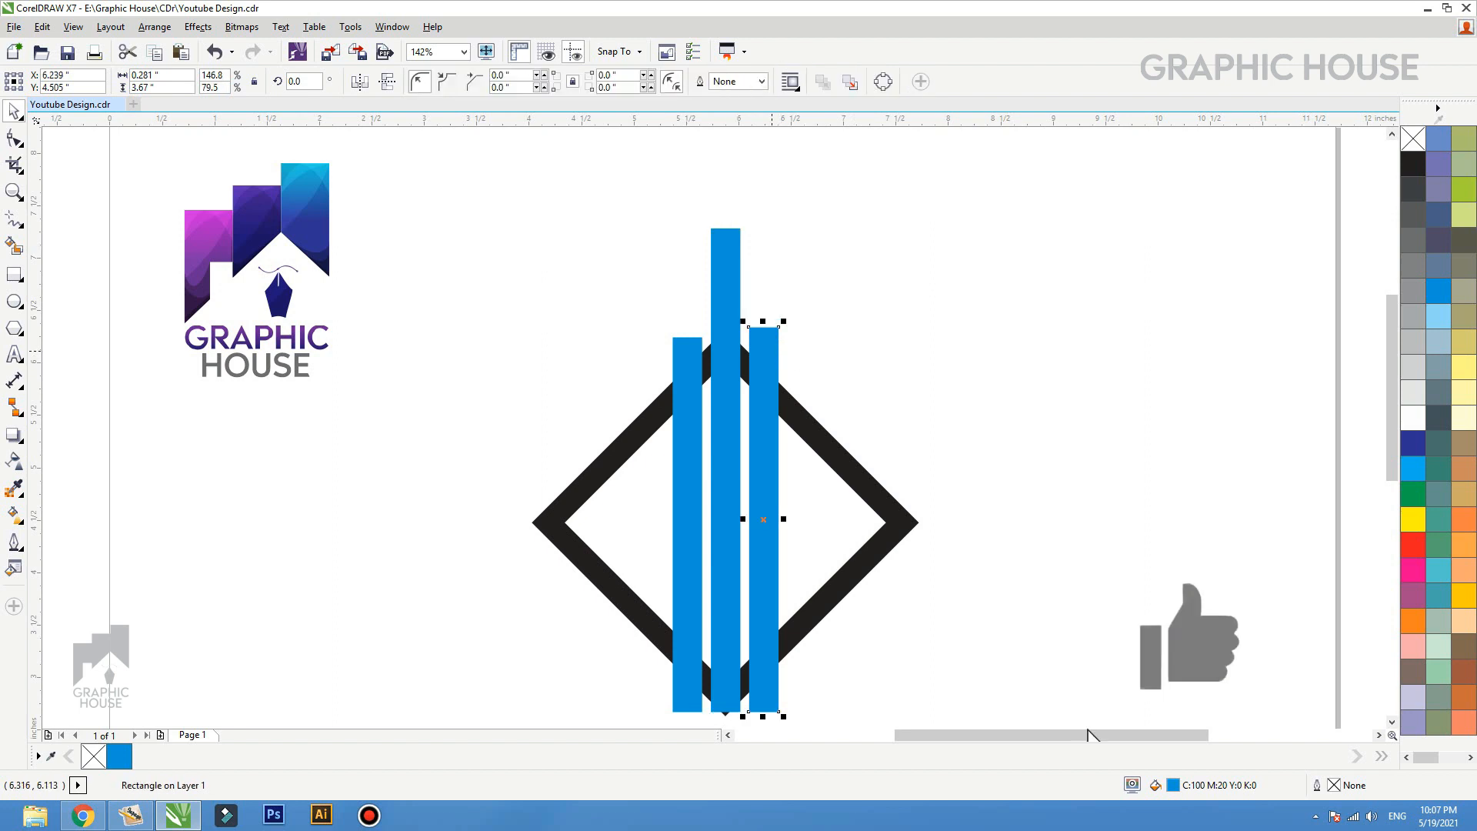
key(ctrl+q)
click(694, 359)
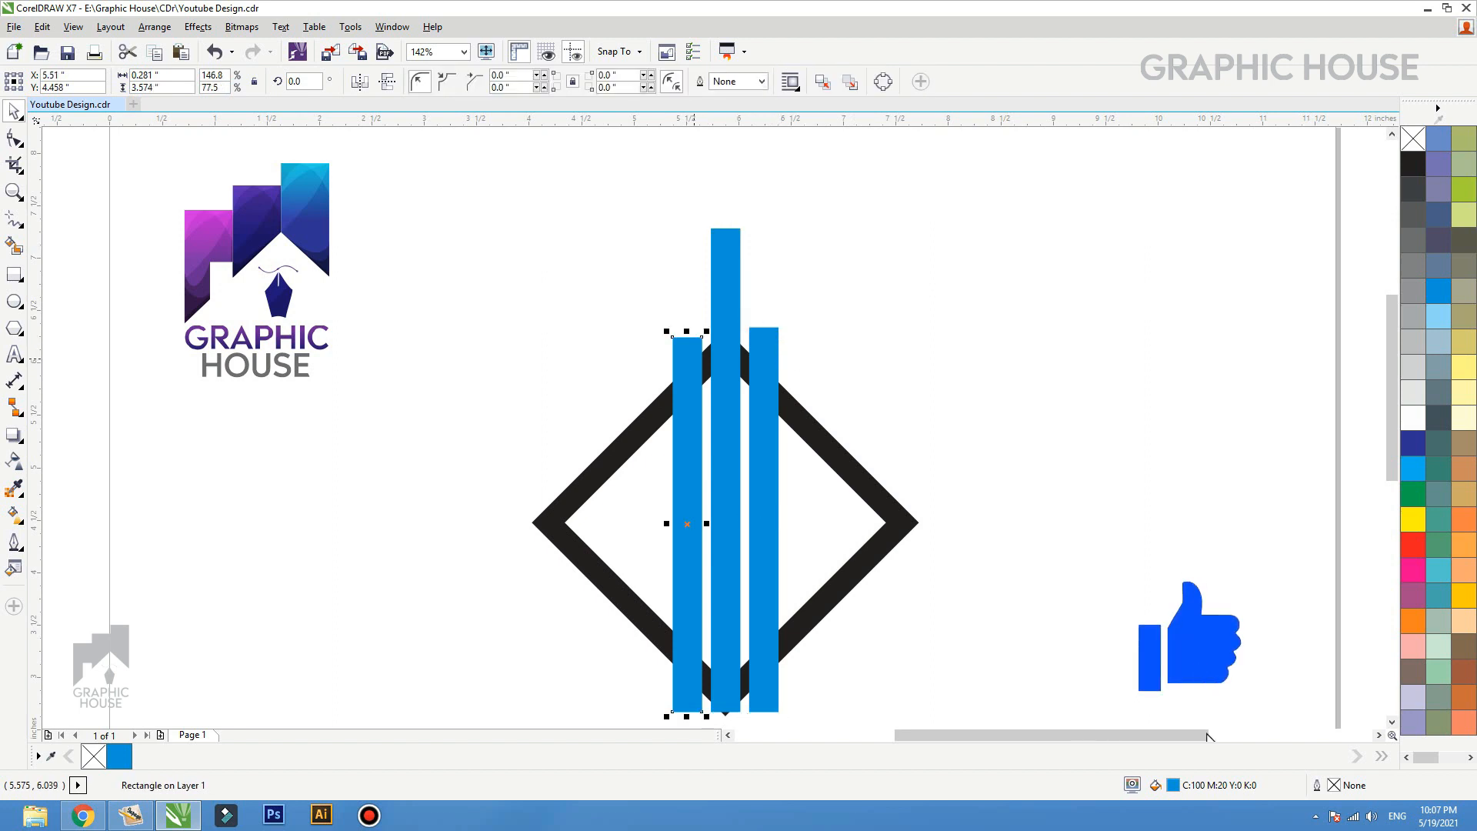
key(ctrl+q)
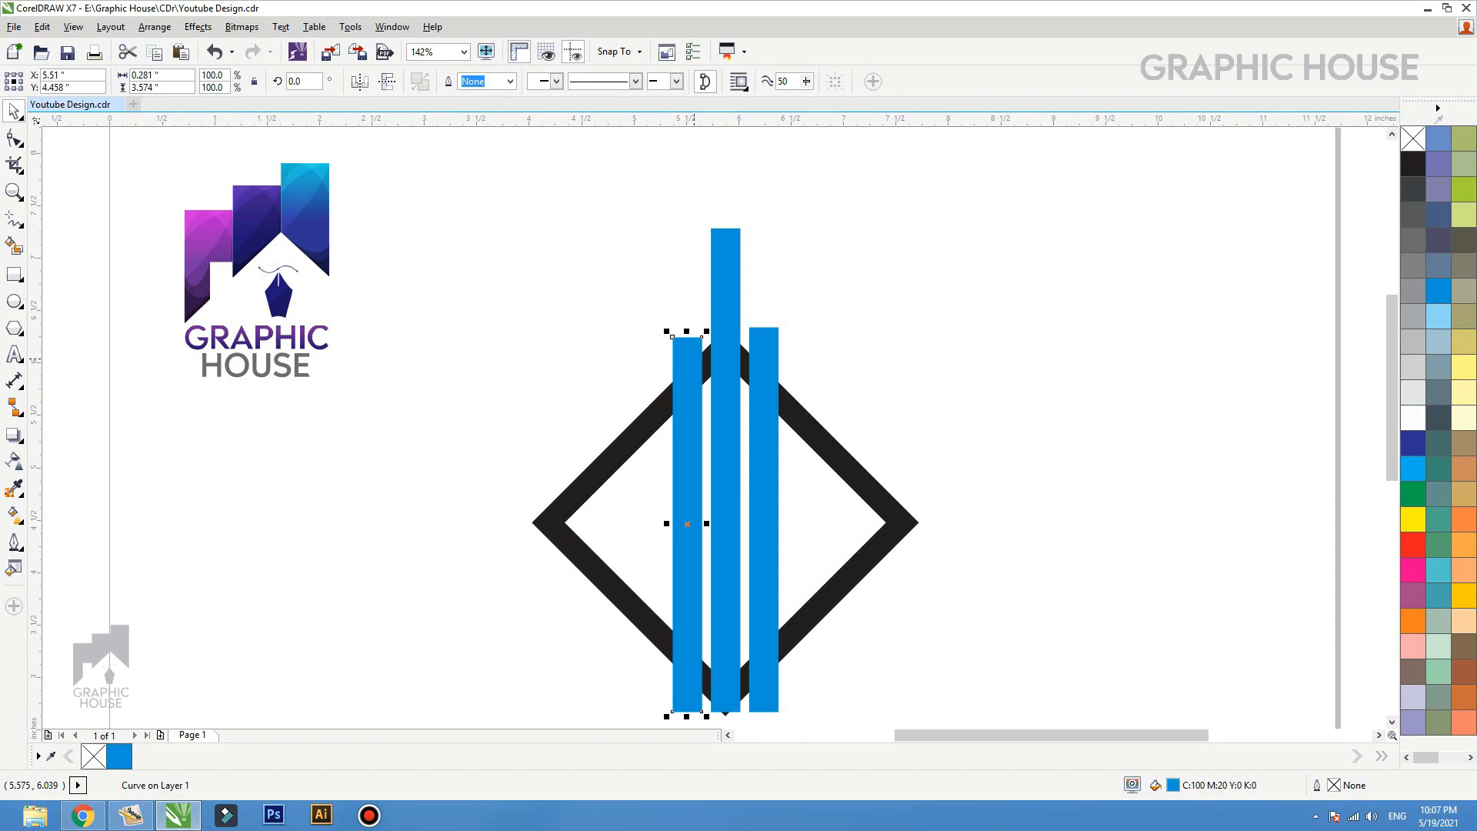
click(774, 348)
key(Escape)
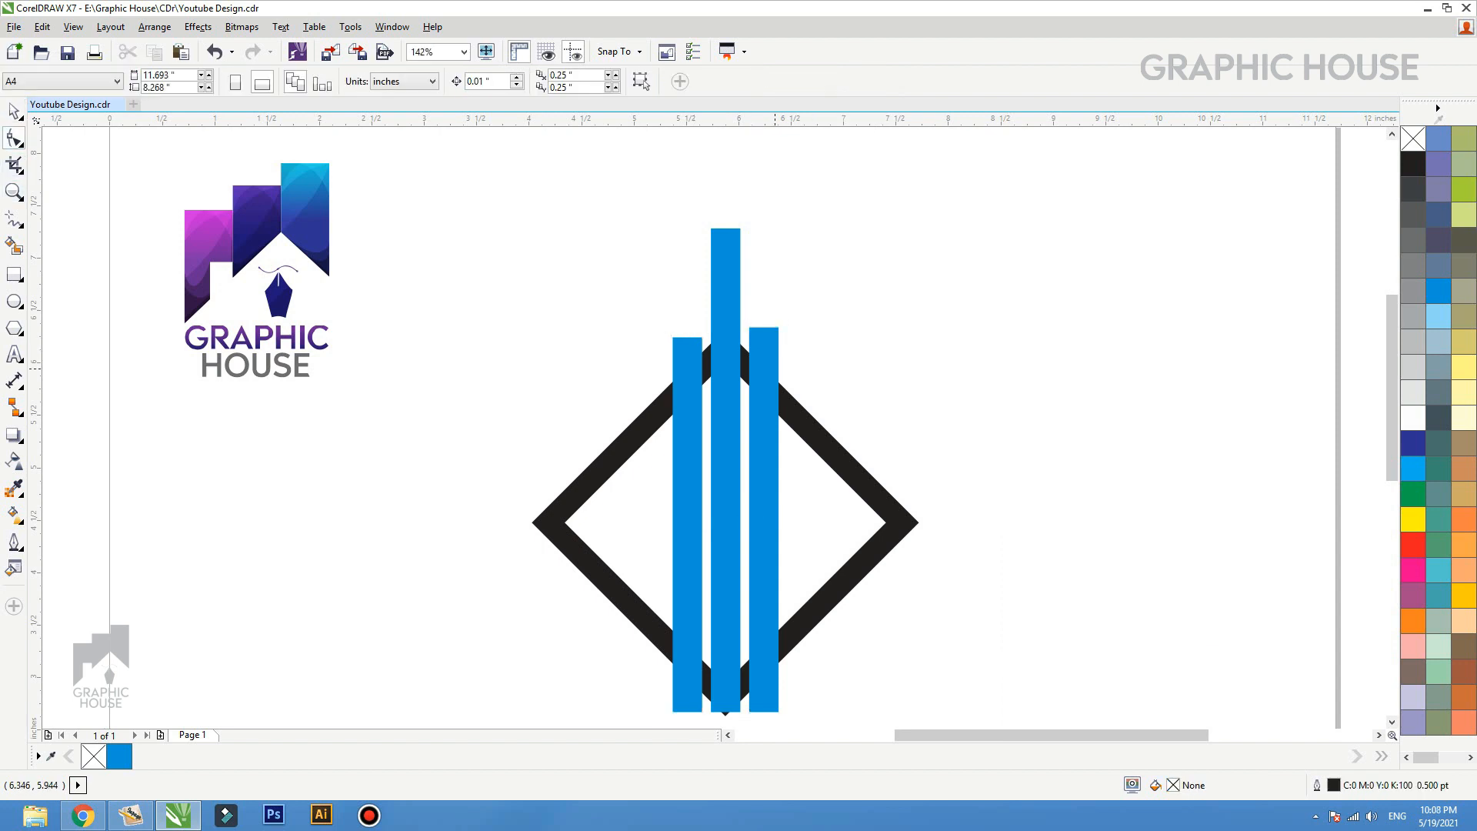
Step: Slant the tops of both outer bars by lowering the outer top corner node of each
click(775, 368)
key(F2)
drag(840, 285, 533, 491)
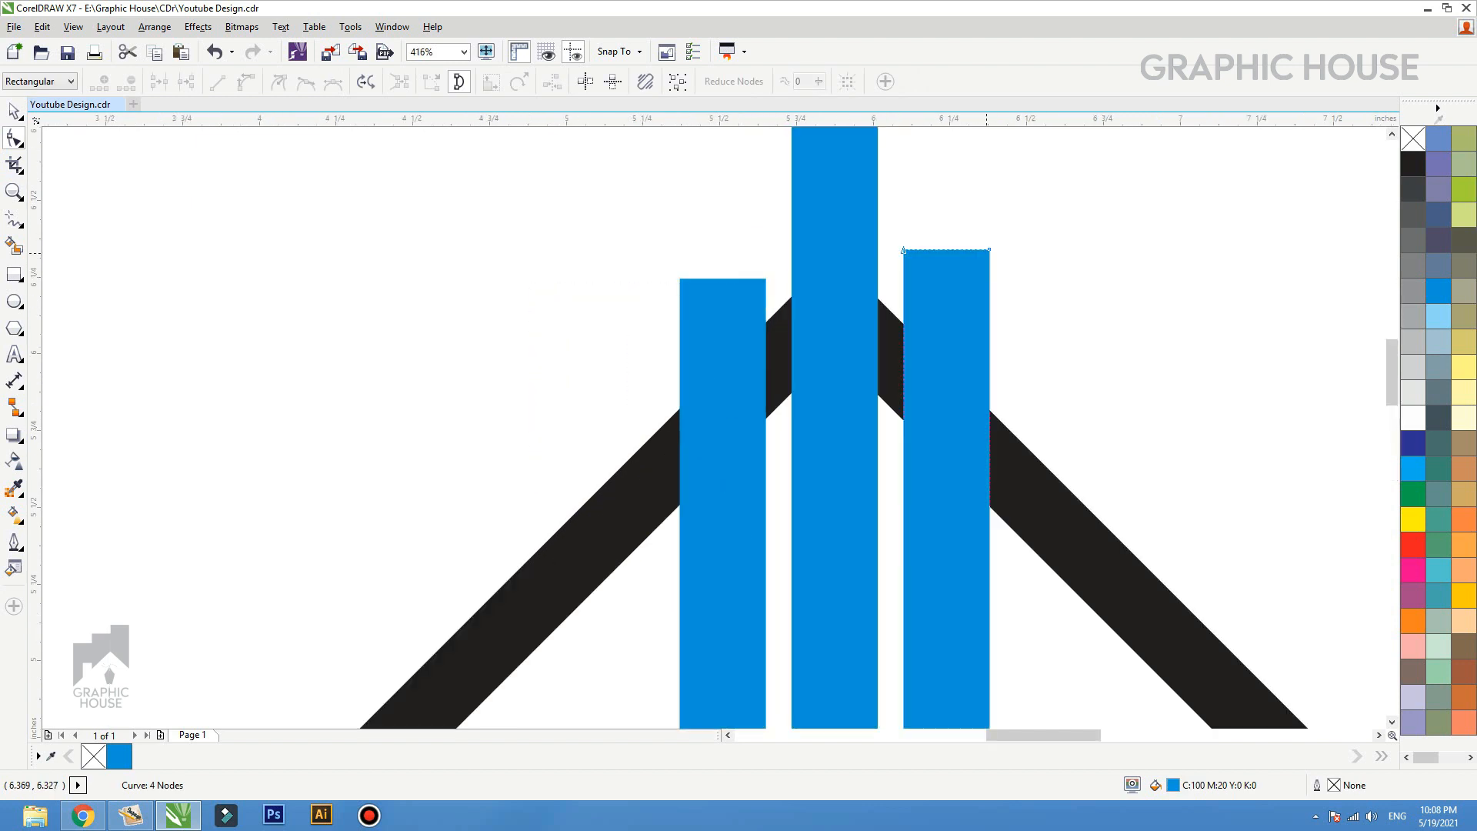
drag(991, 250, 989, 299)
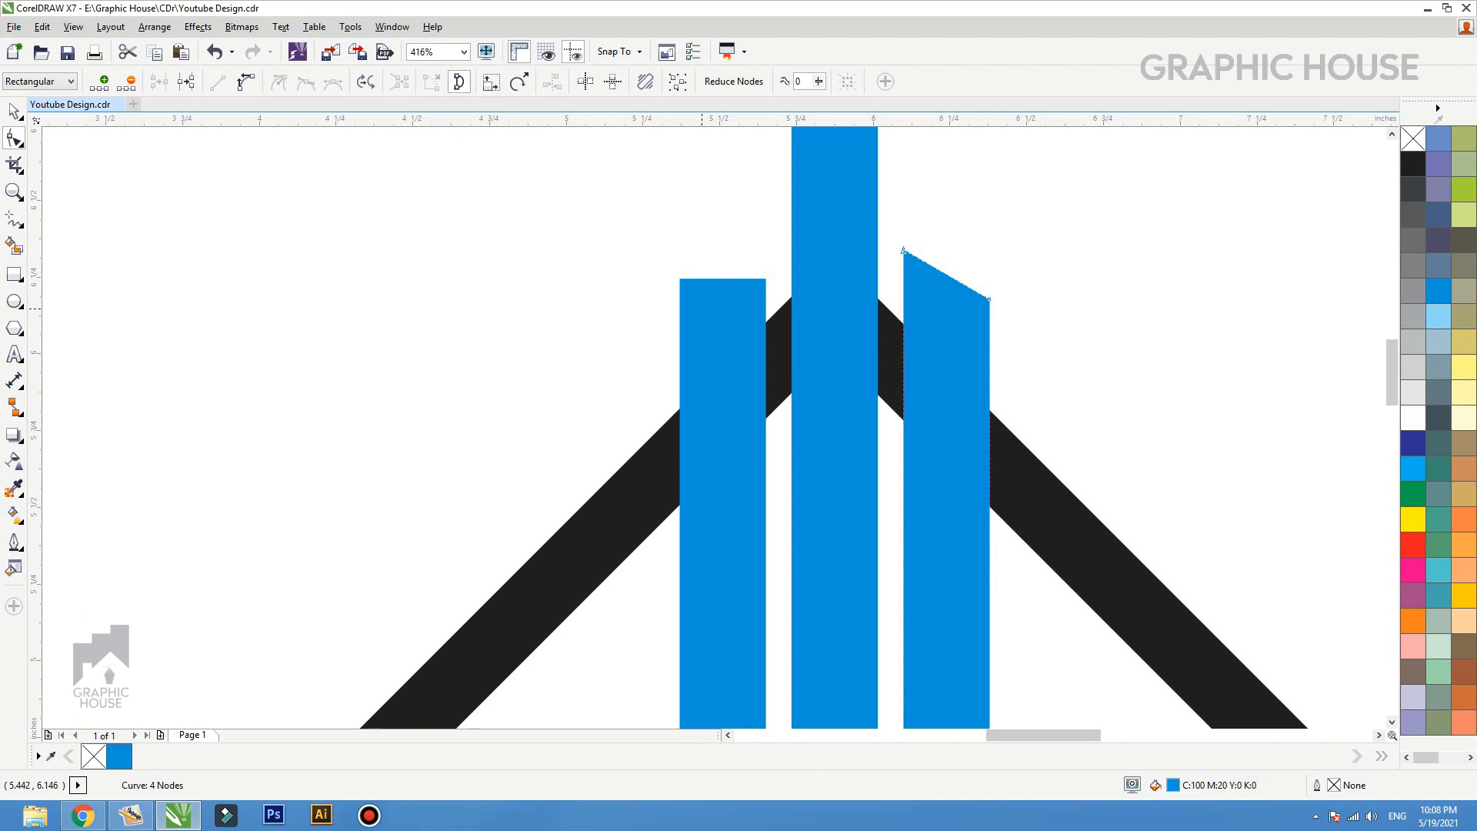
drag(680, 279, 679, 320)
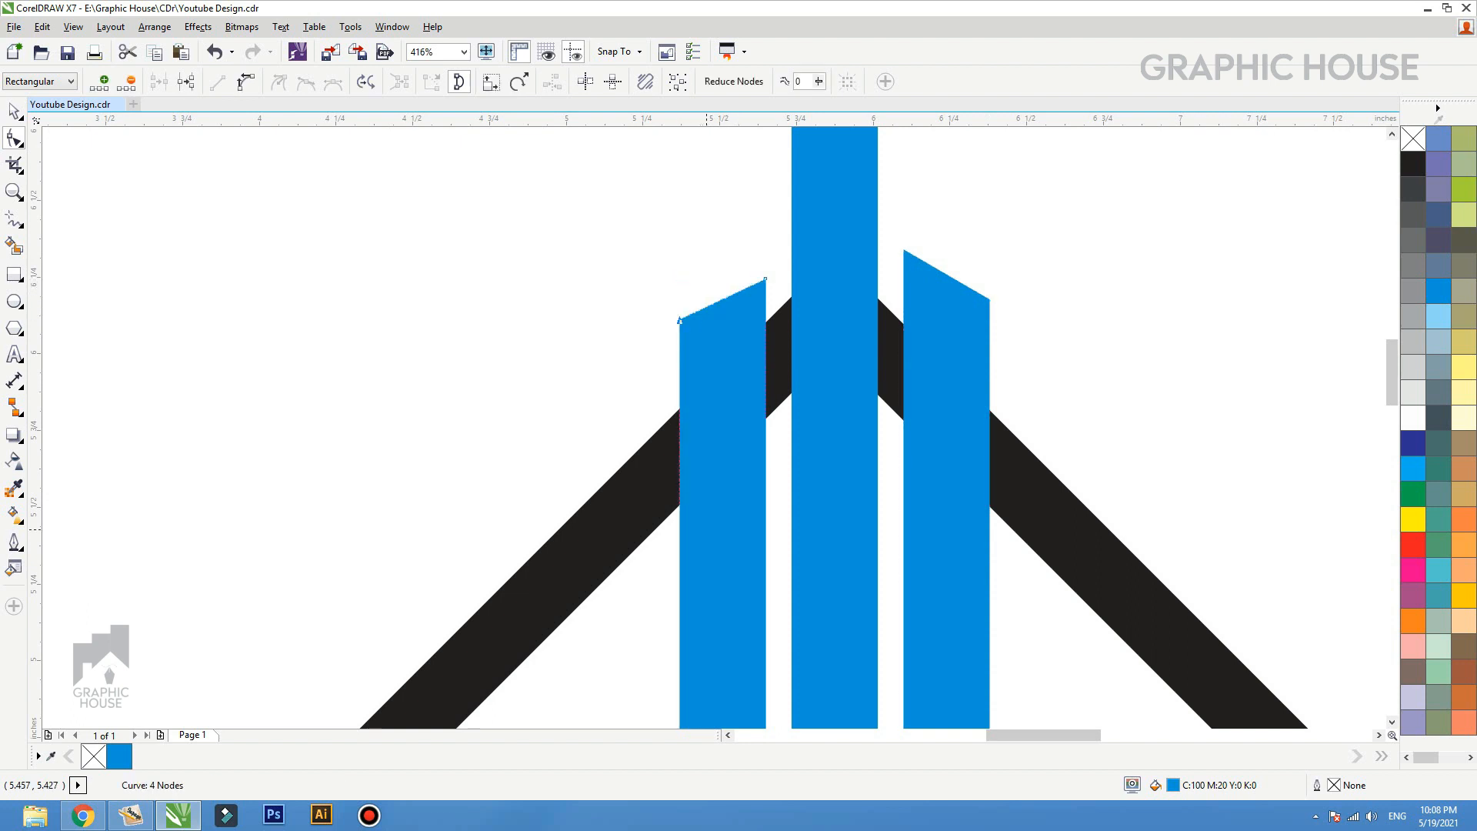
Step: Slant the middle bar's top by slightly lowering its left top corner node
scroll(713, 541, down, 1)
click(755, 273)
drag(751, 263, 751, 286)
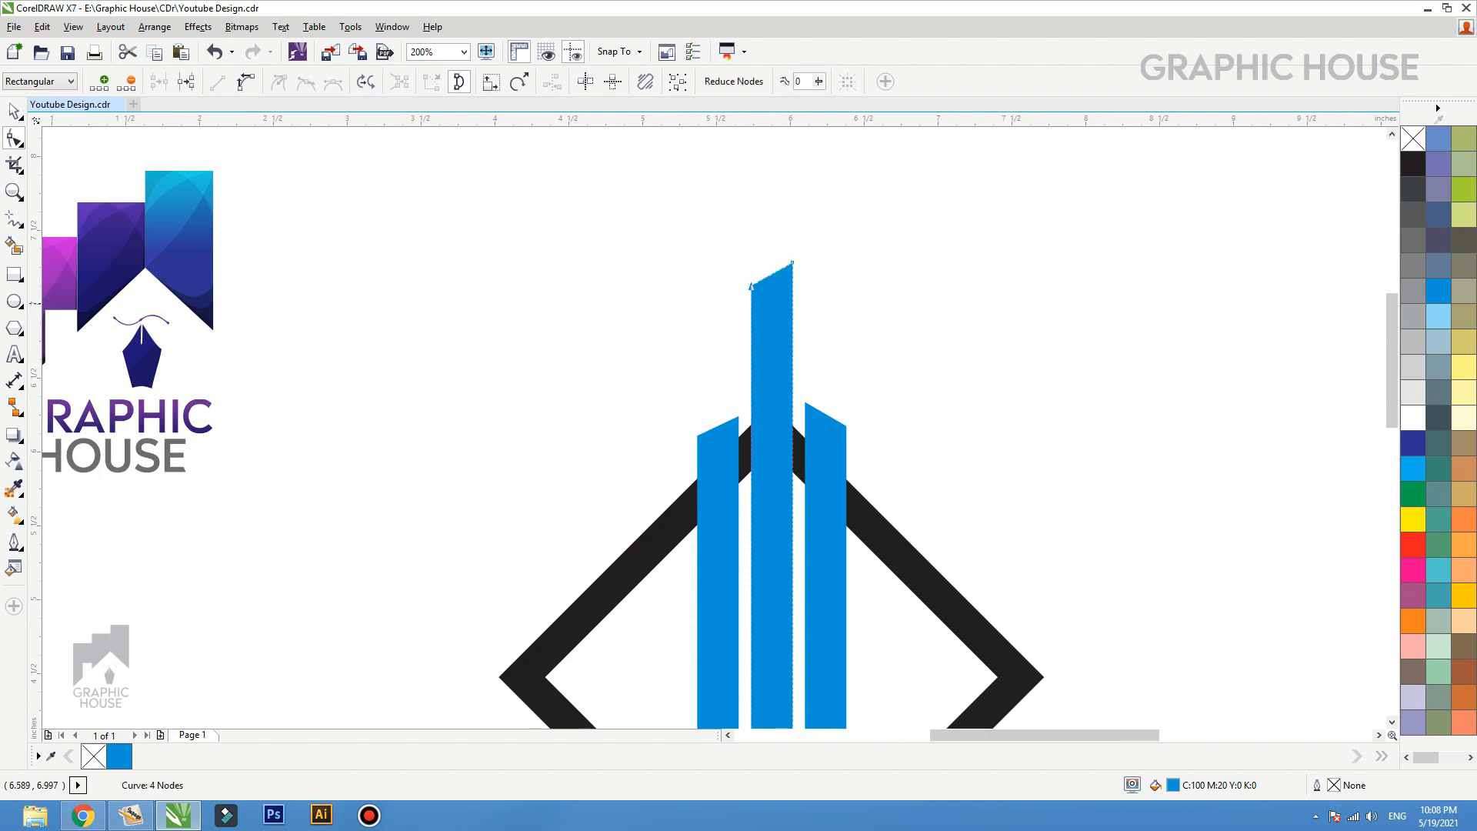
key(space)
key(Escape)
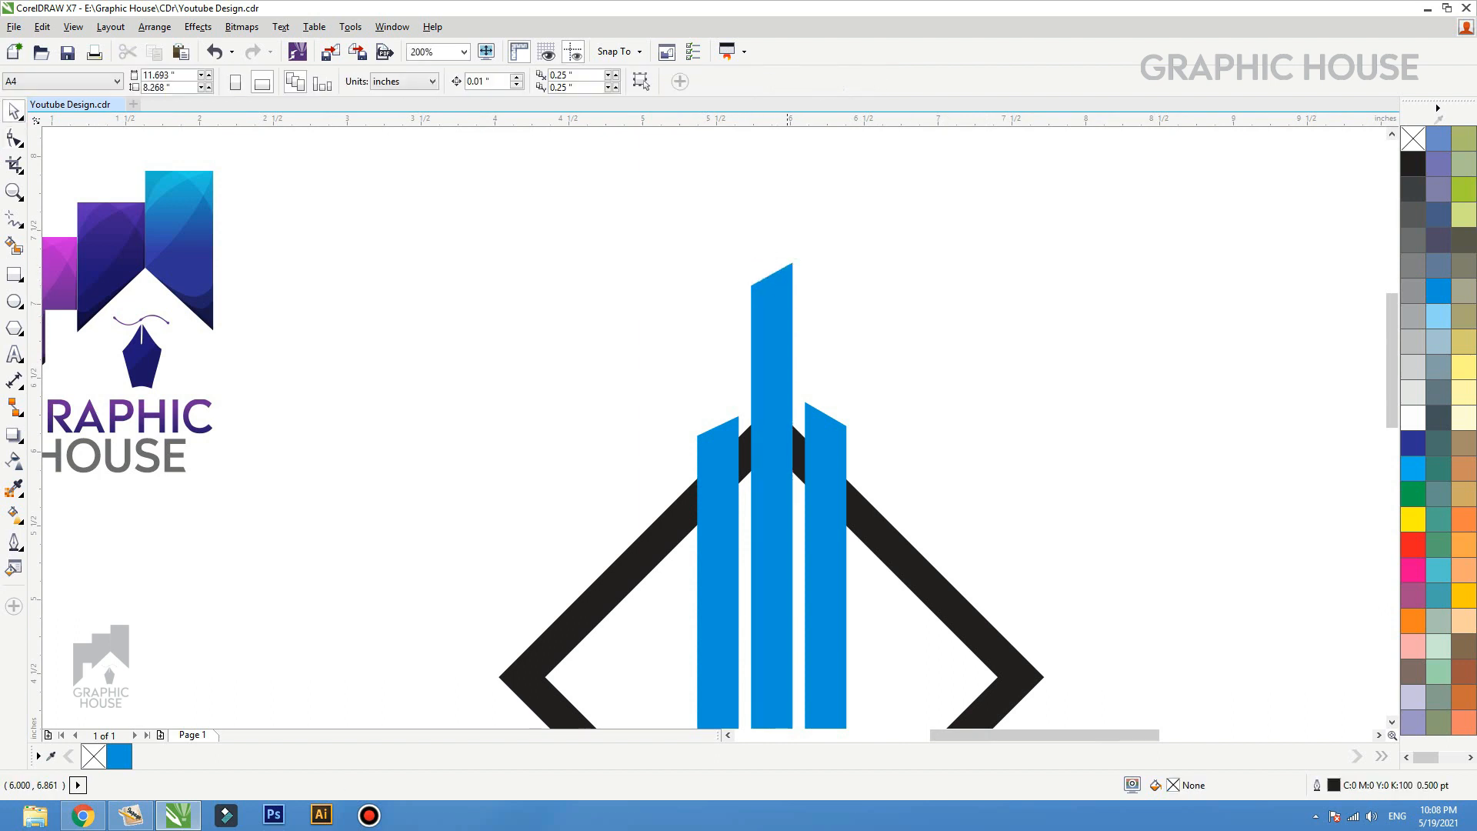
Step: Make a light blue (C40 M0 Y0 K0) duplicate of the middle bar, slightly higher over it and narrowed evenly to about 0.12 inches
drag(772, 462, 961, 377)
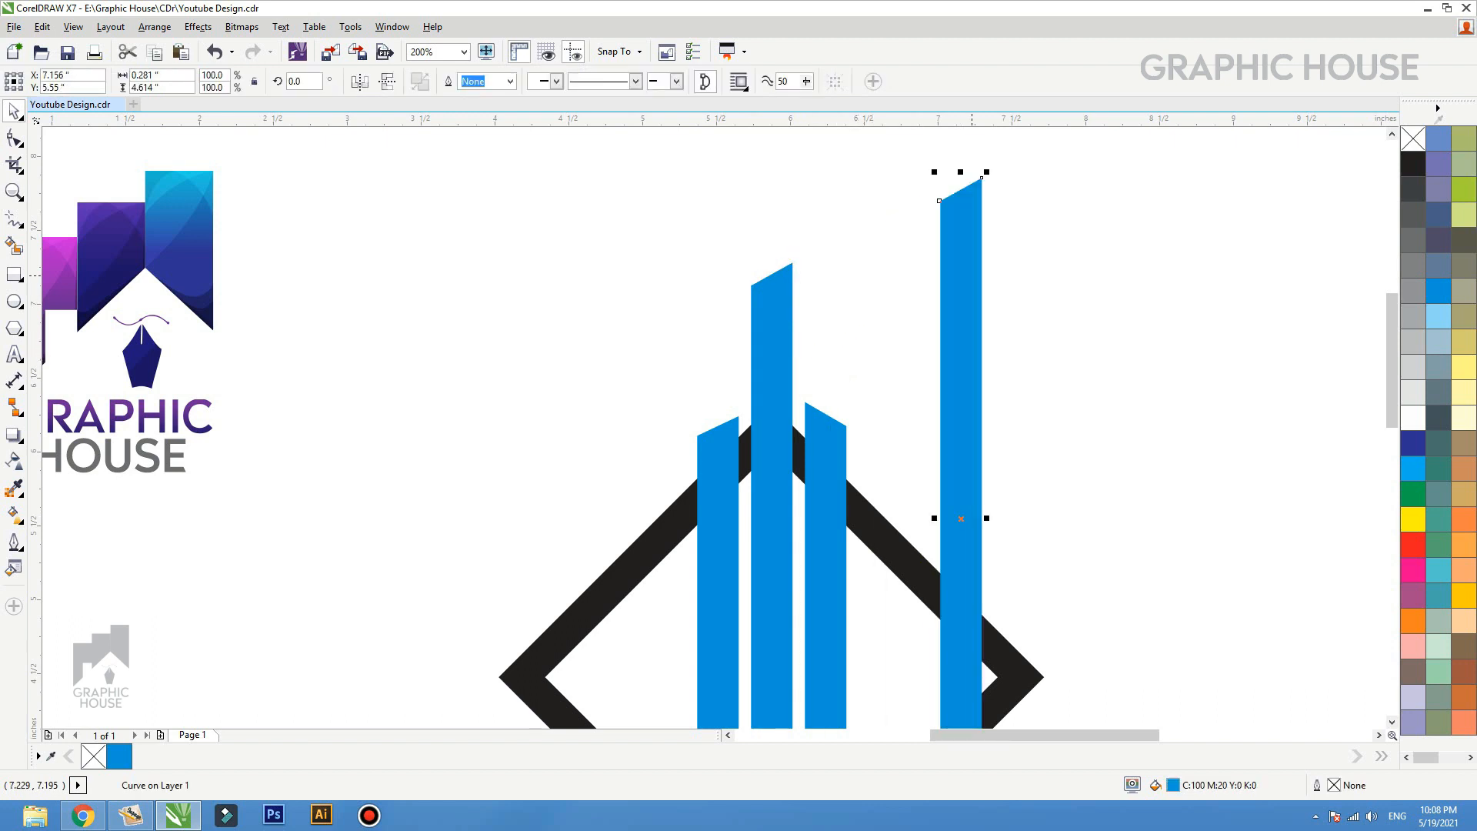
click(1438, 315)
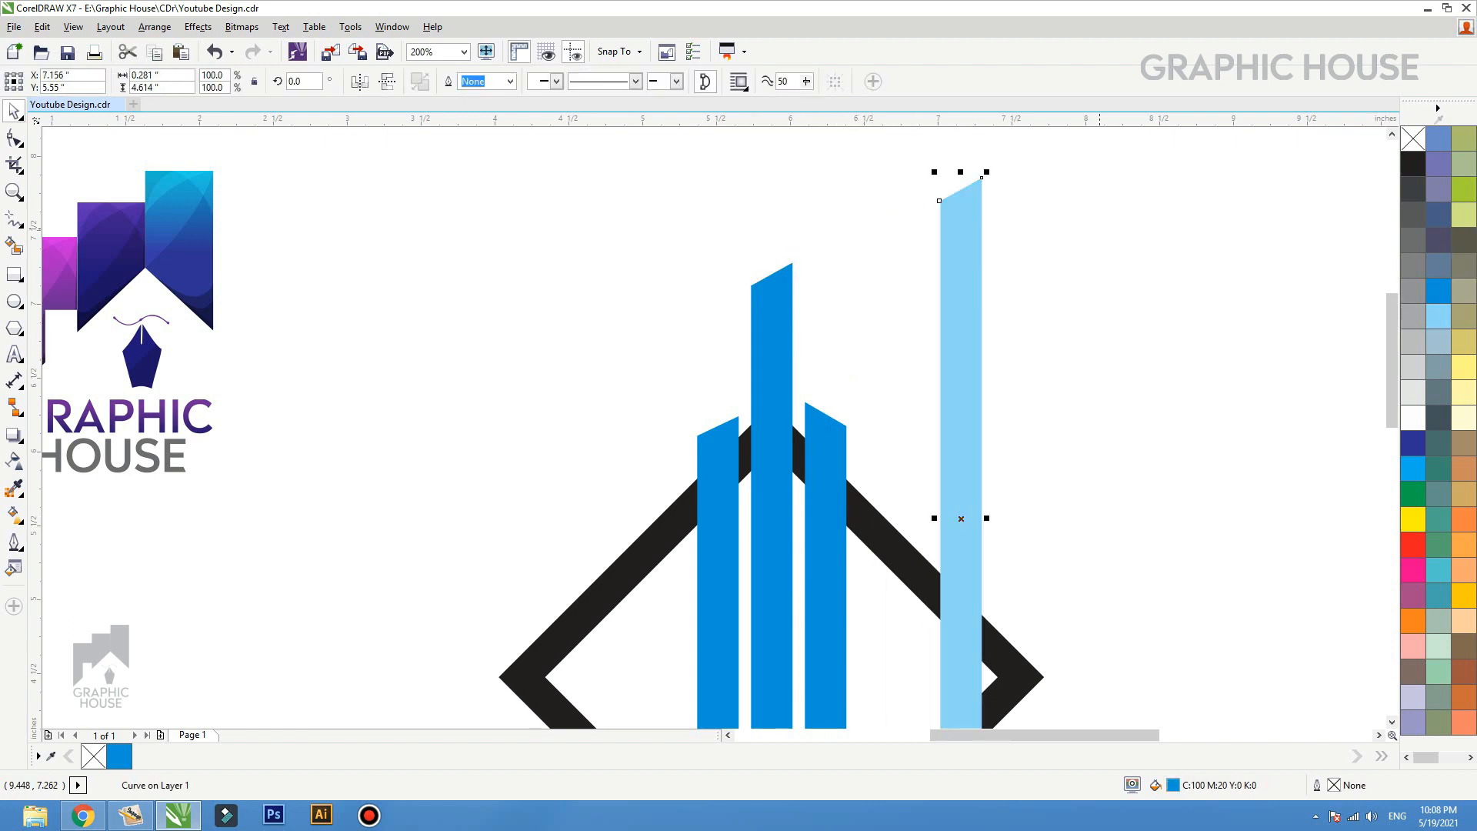
drag(961, 245, 771, 289)
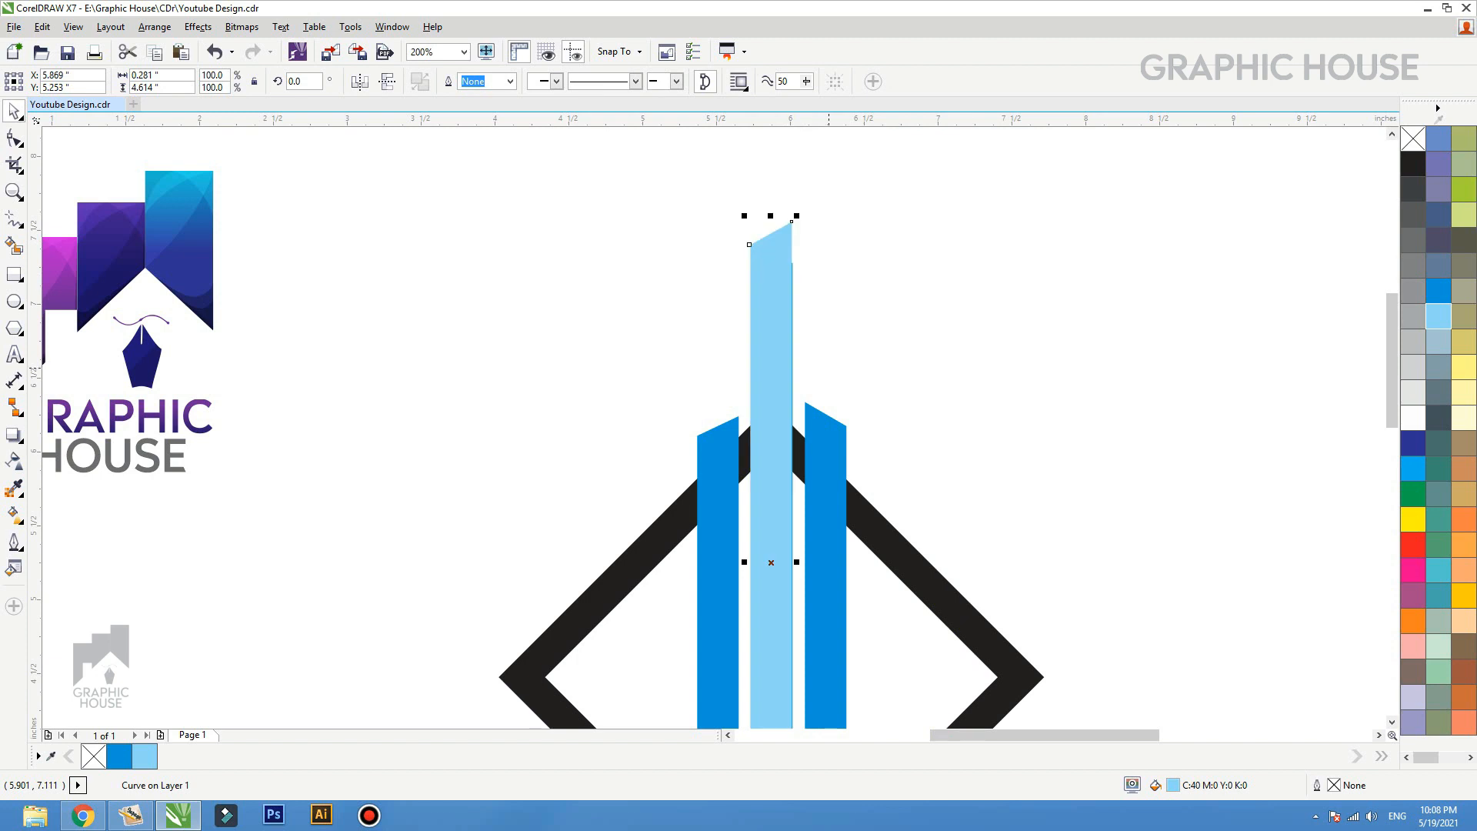
drag(793, 561, 777, 560)
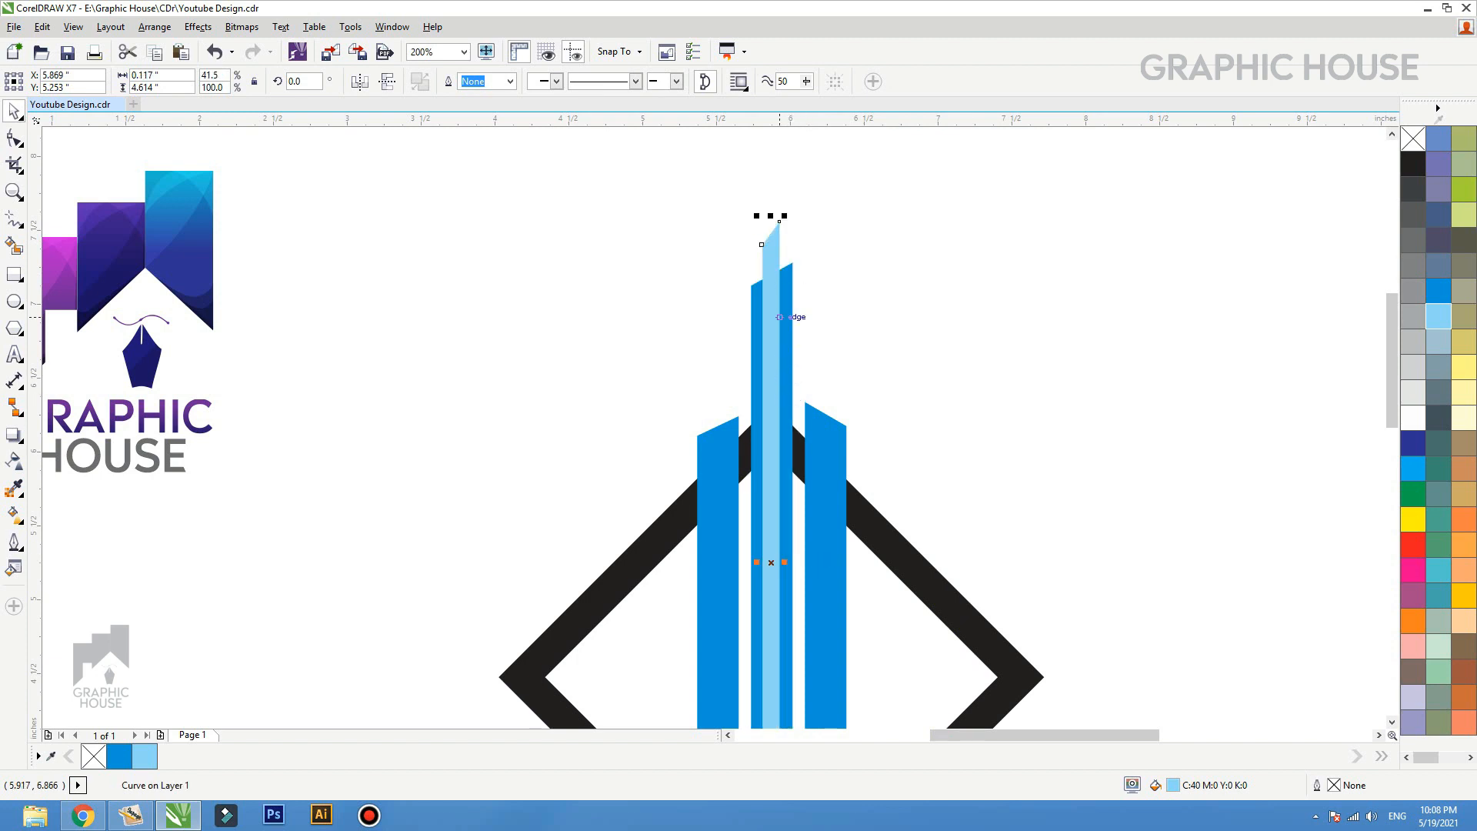
Step: Send the narrow light blue bar behind the middle bar and lower it slightly so a short tip projects above
scroll(780, 317, down, 1)
key(ctrl+Page_Down)
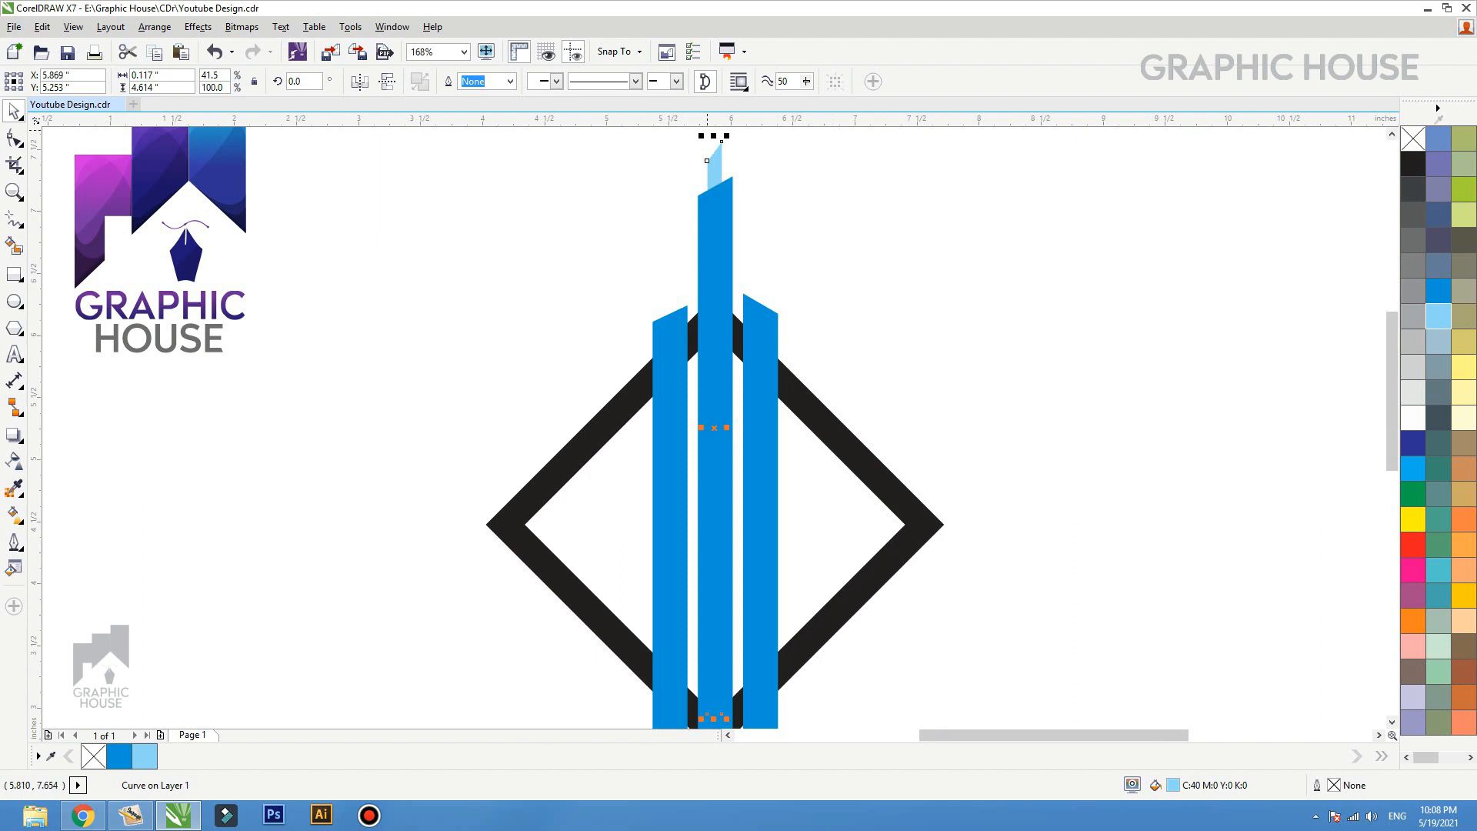
scroll(712, 169, up, 8)
drag(722, 428, 721, 471)
drag(750, 584, 494, 584)
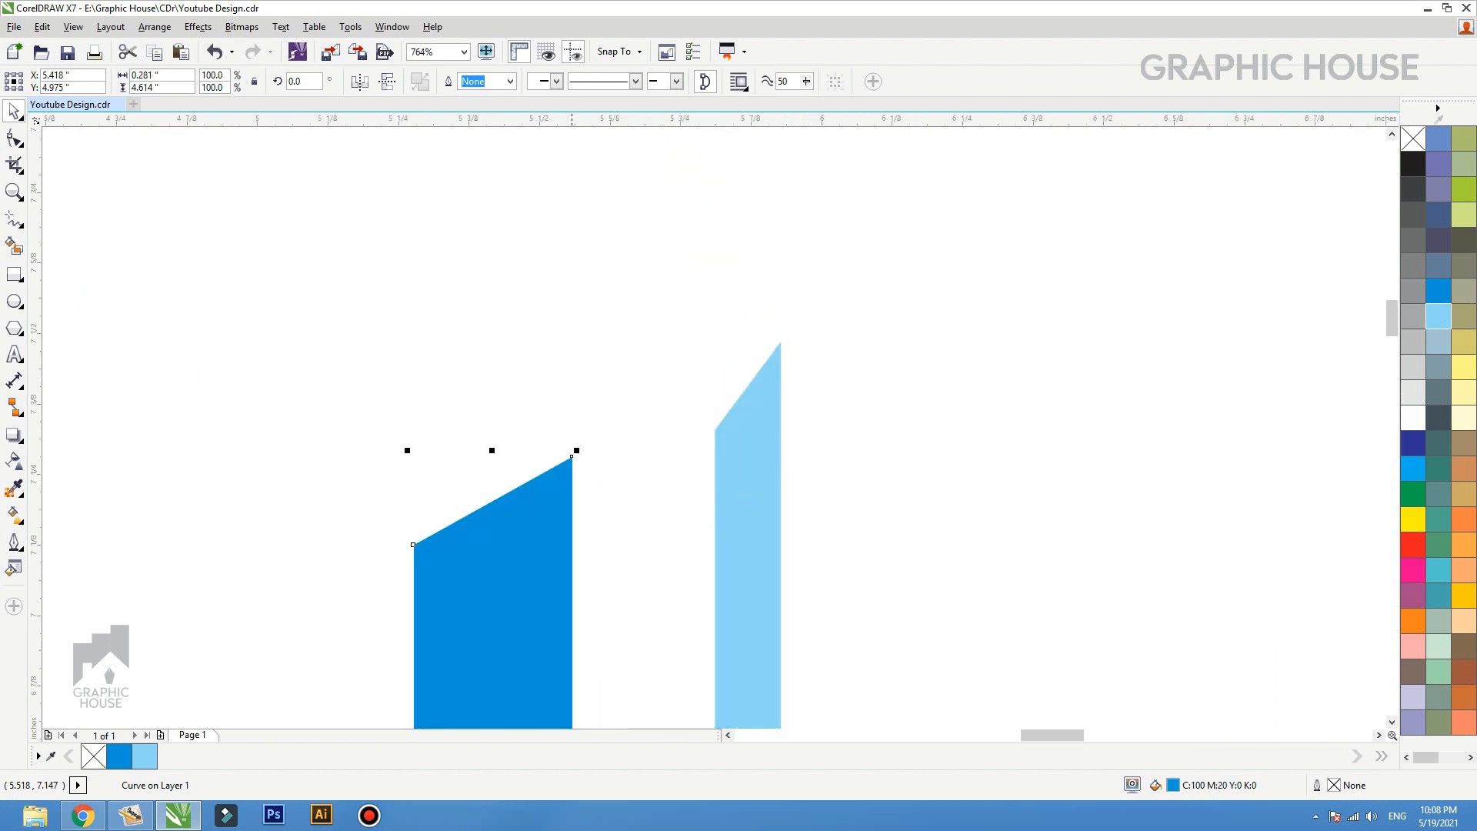
key(ctrl+z)
drag(749, 448, 907, 449)
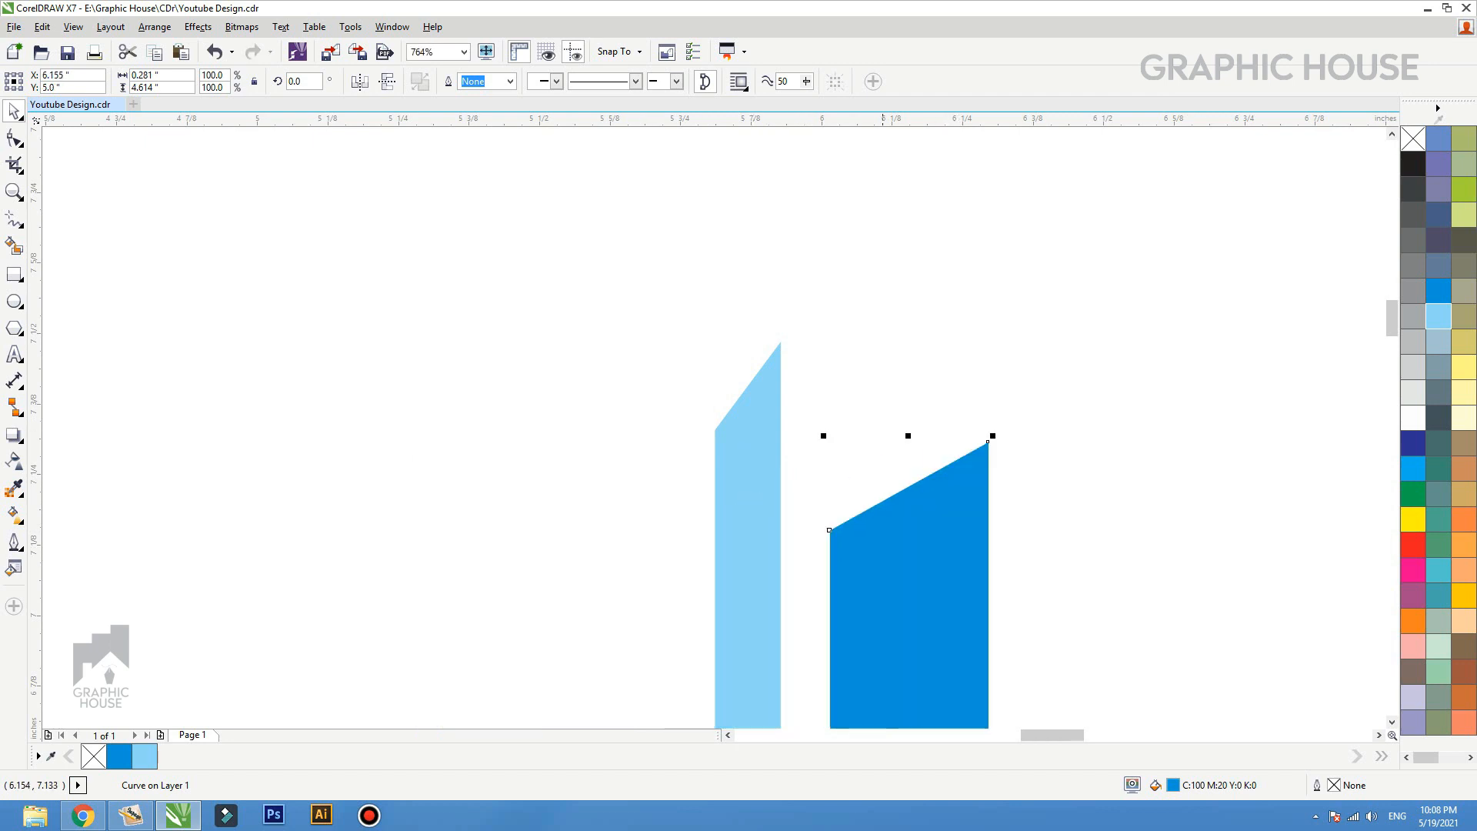
key(ctrl+z)
Step: Trim the light blue bar with the middle bar, keeping only the tip above the slanted top
shift+click(776, 389)
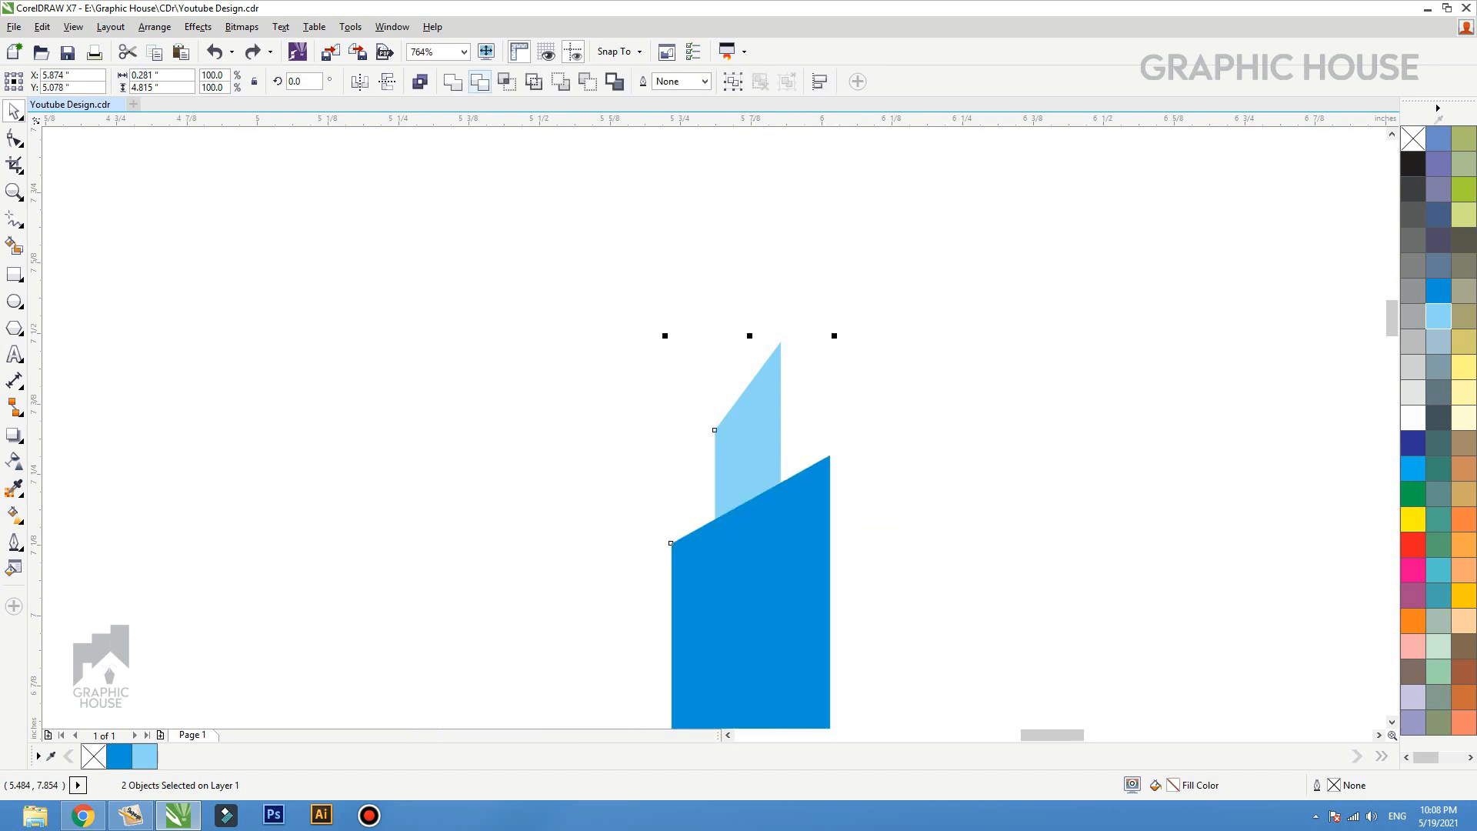
click(480, 81)
click(608, 359)
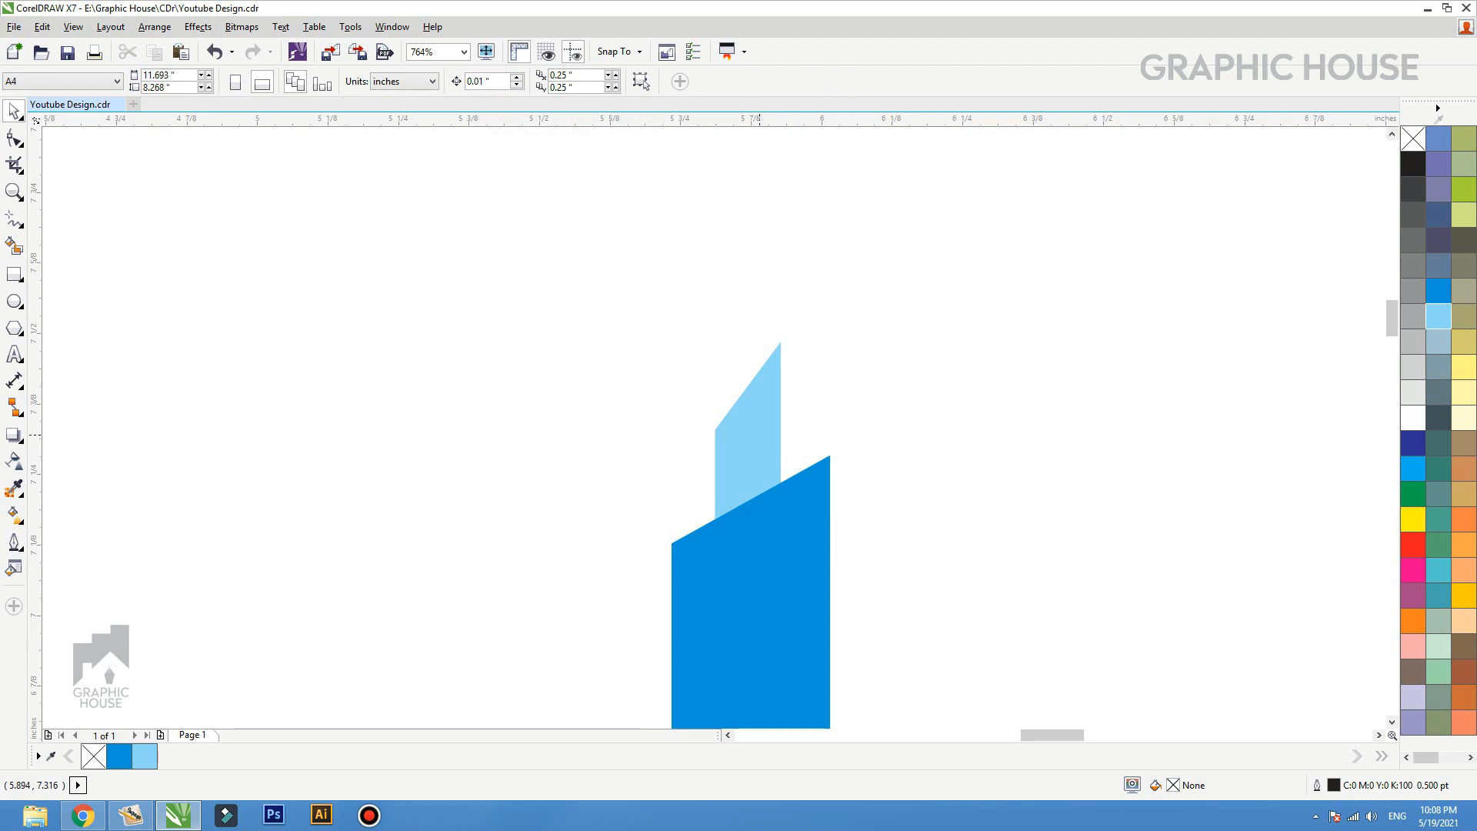
drag(748, 431, 471, 247)
key(ctrl+z)
scroll(738, 423, down, 6)
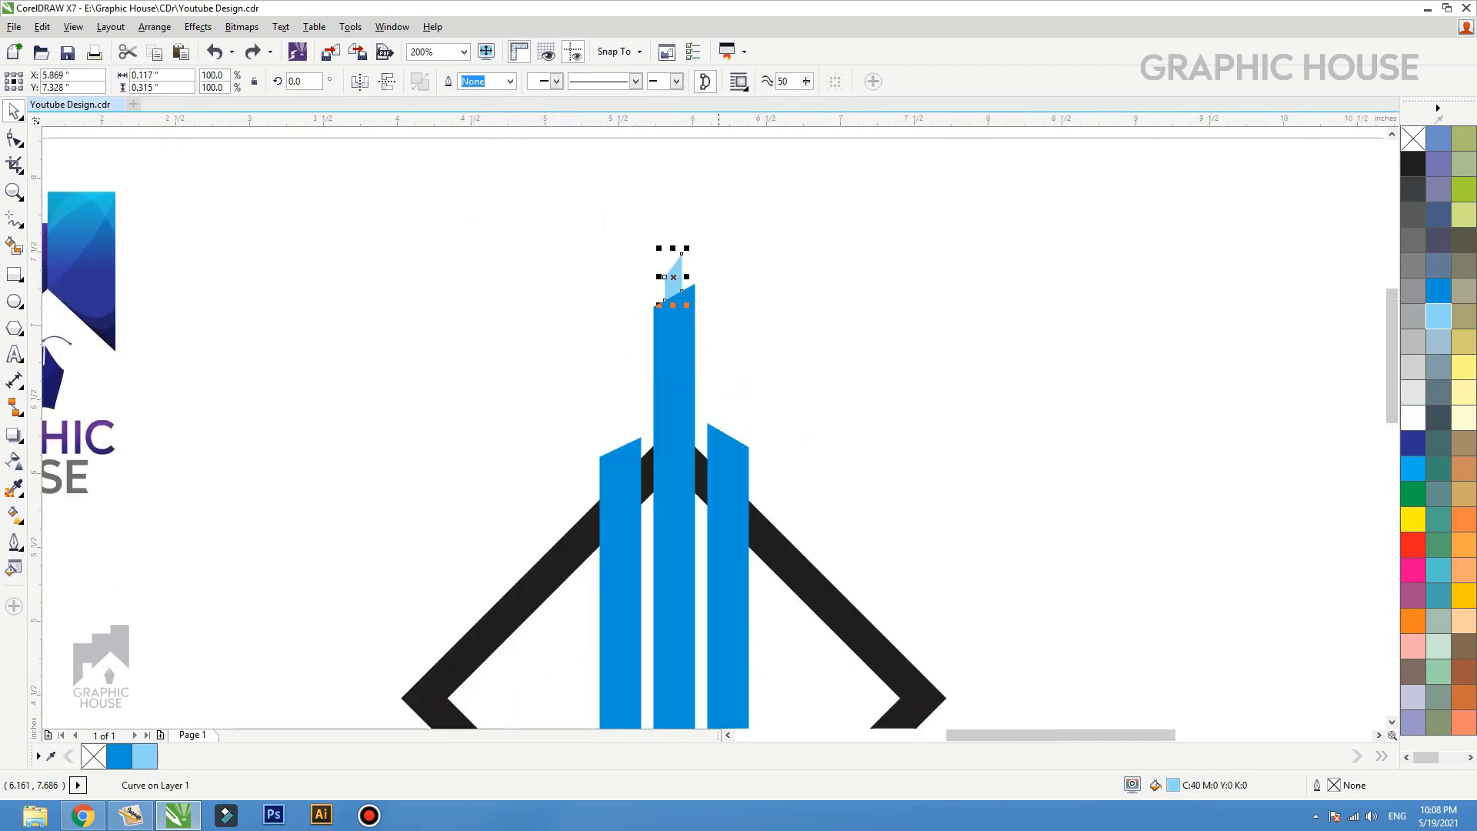
key(Escape)
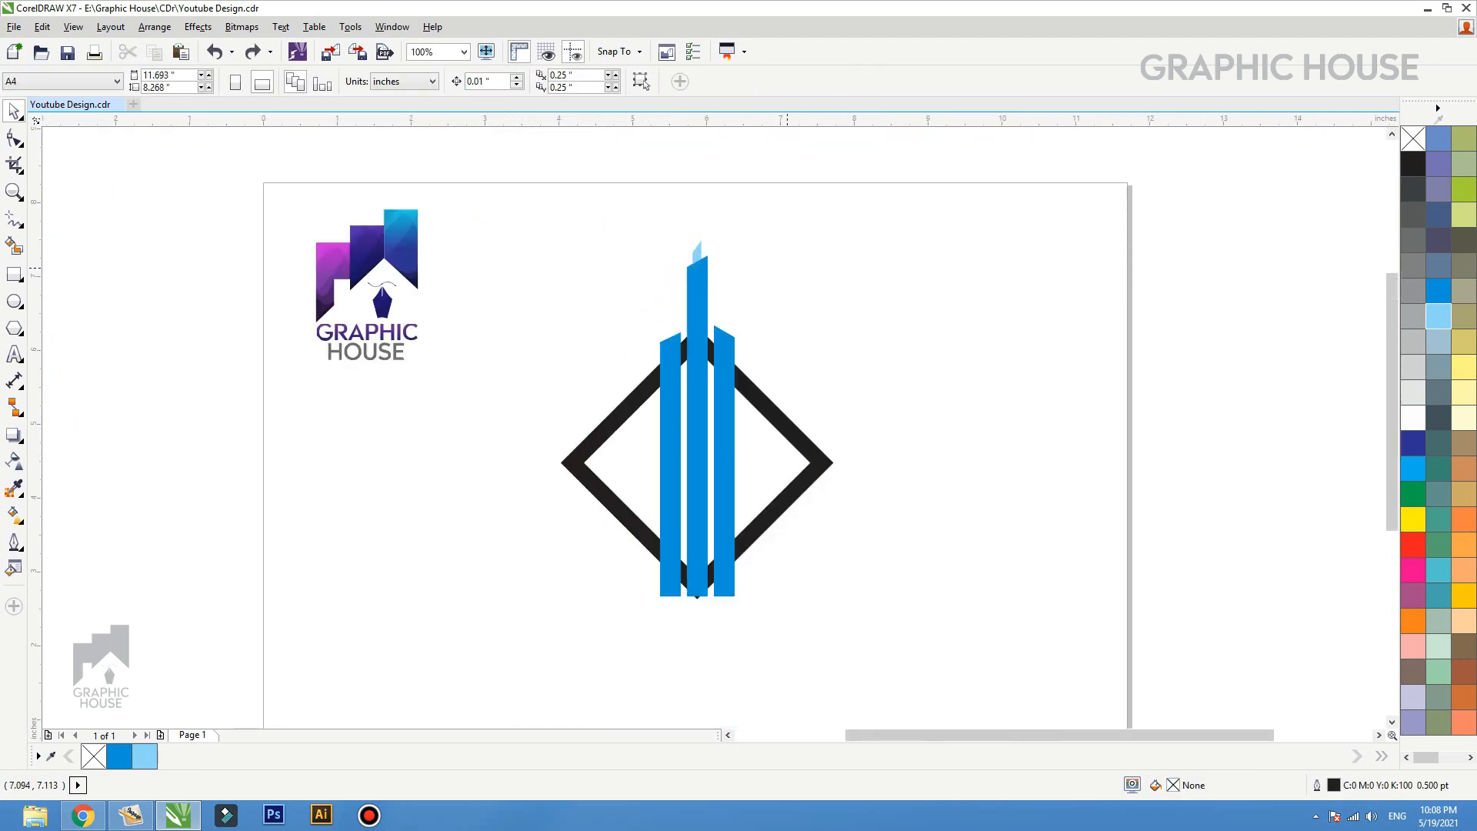
Step: Examine how the lower ends of the three blue bars meet the diamond's bottom corner
key(z)
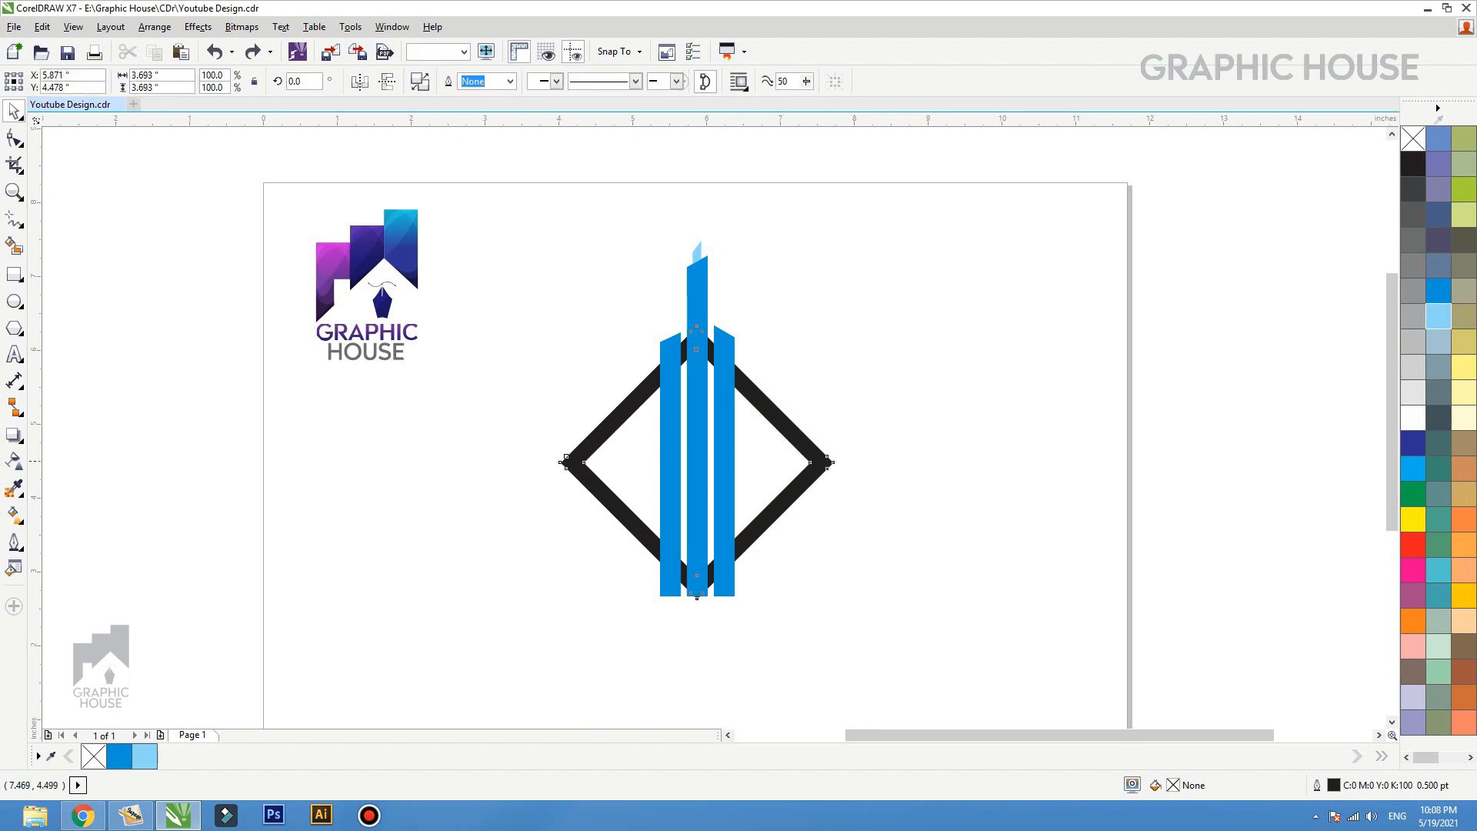
drag(495, 462, 890, 660)
key(space)
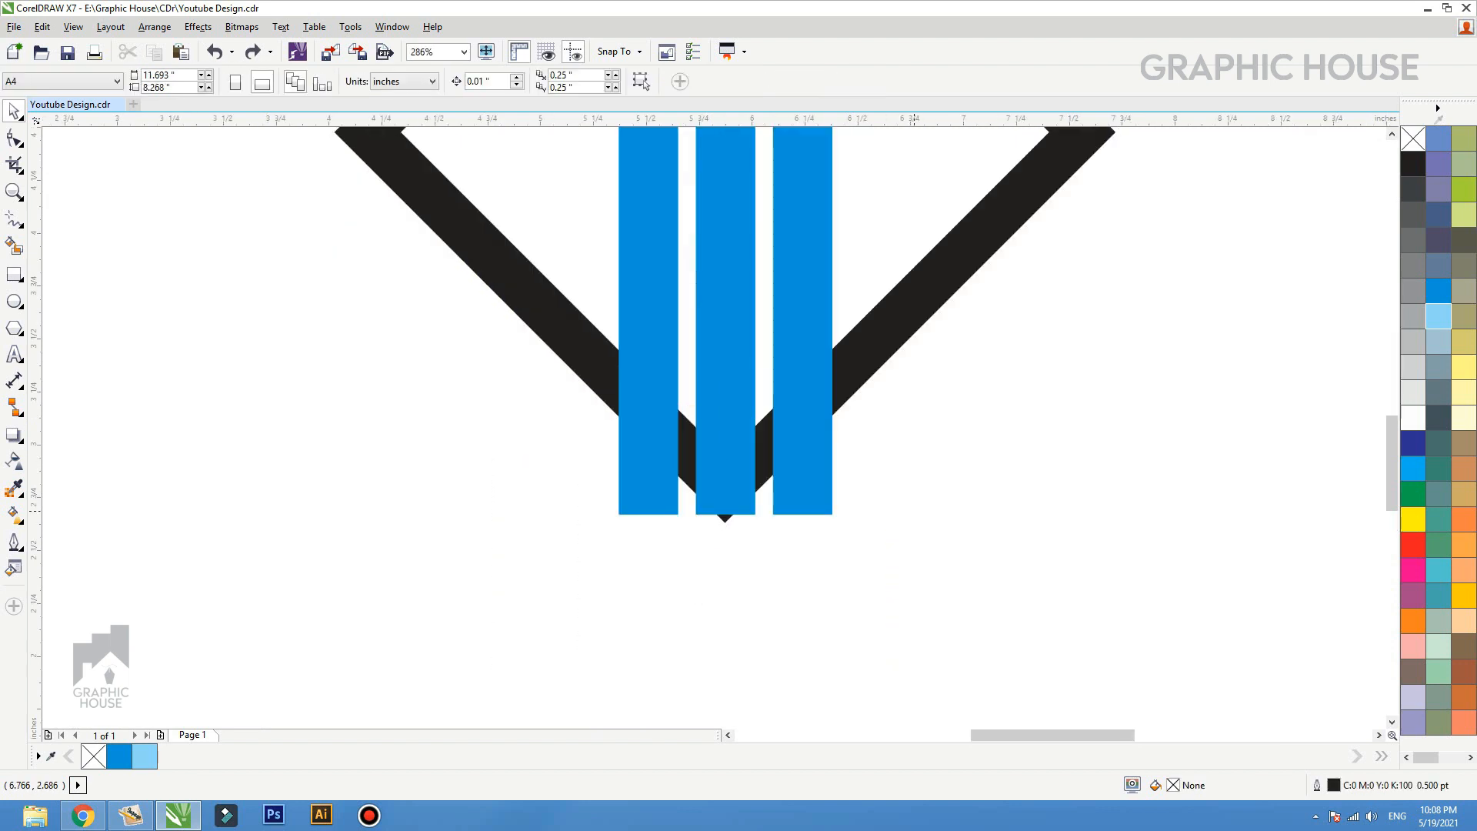
click(914, 309)
scroll(769, 361, down, 1)
click(716, 354)
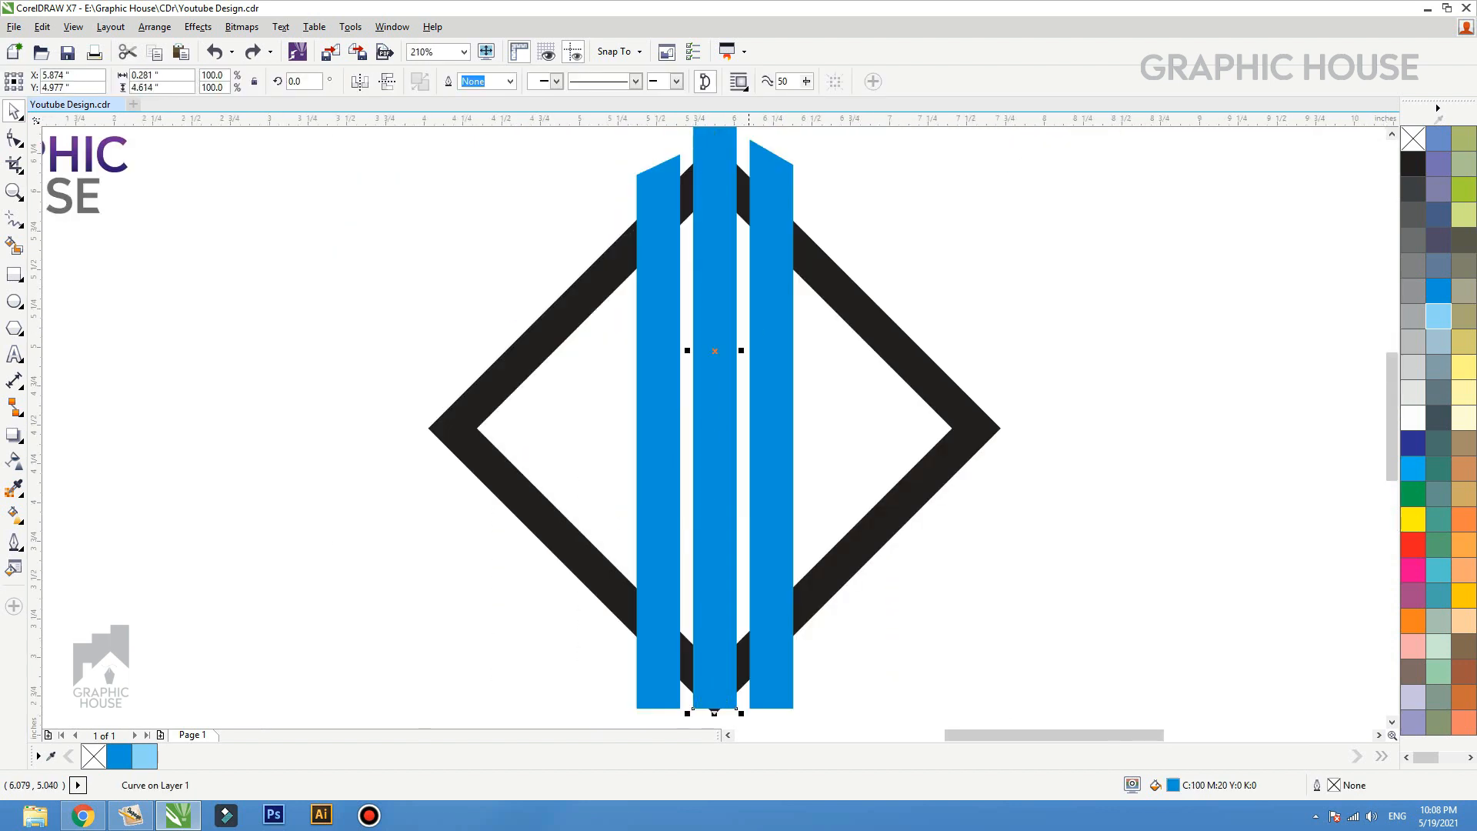
click(768, 357)
scroll(770, 360, down, 2)
Step: Group the three blue bars, leaving out the light blue tip
key(z)
drag(561, 257, 1015, 580)
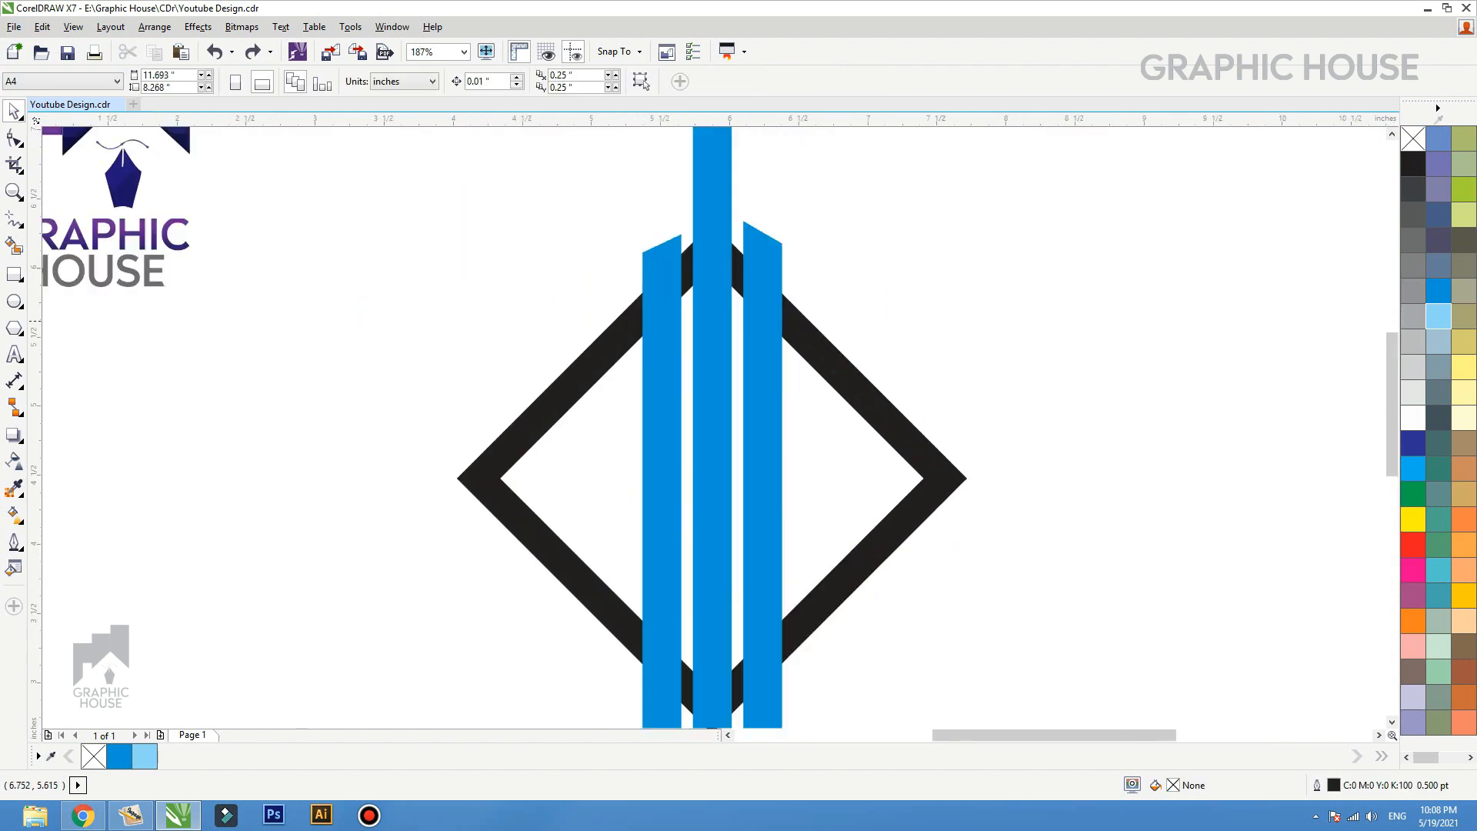
key(space)
shift+click(701, 337)
shift+click(663, 392)
drag(663, 407, 769, 324)
key(ctrl+z)
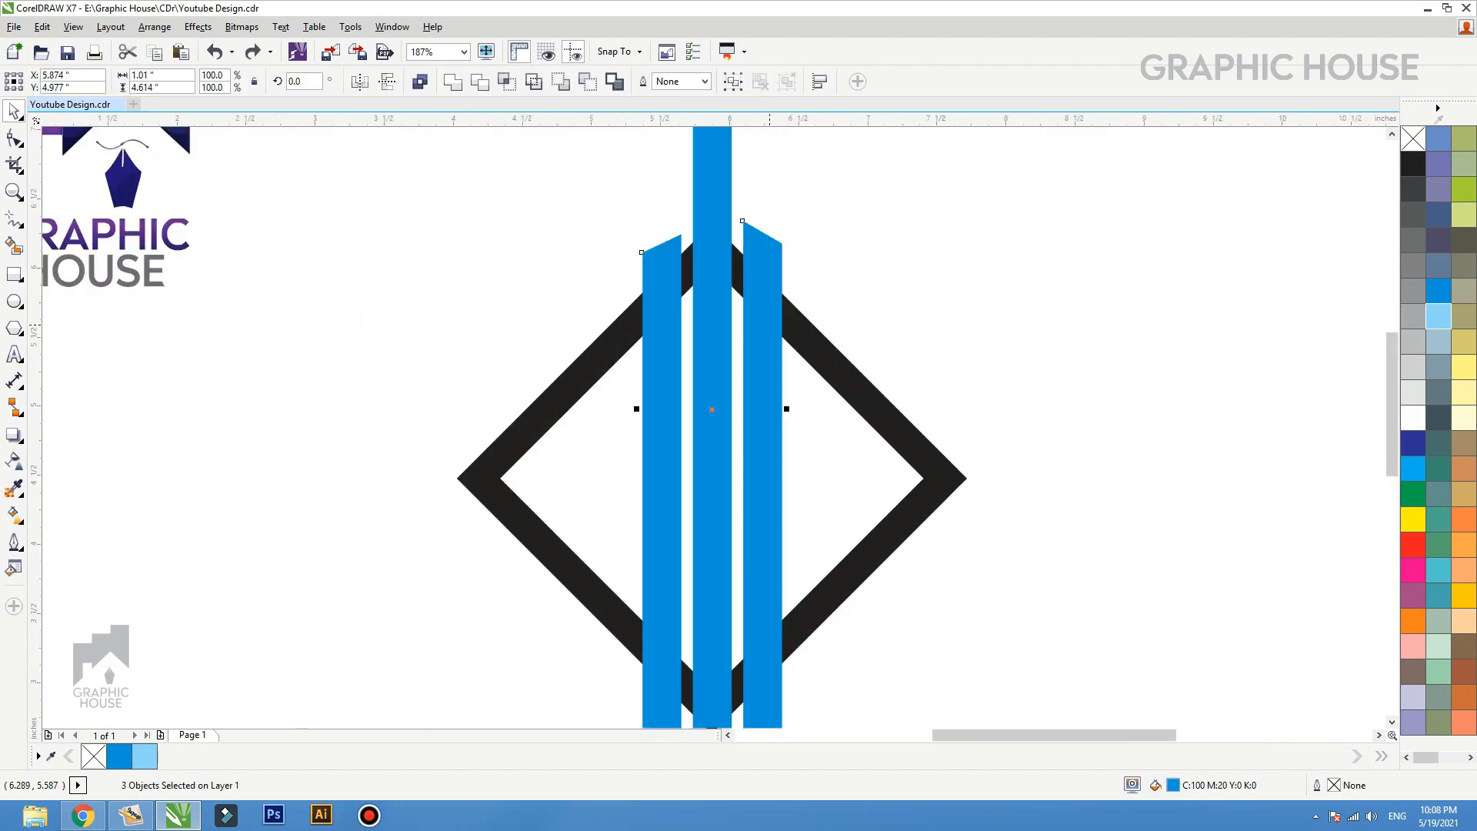
key(ctrl+g)
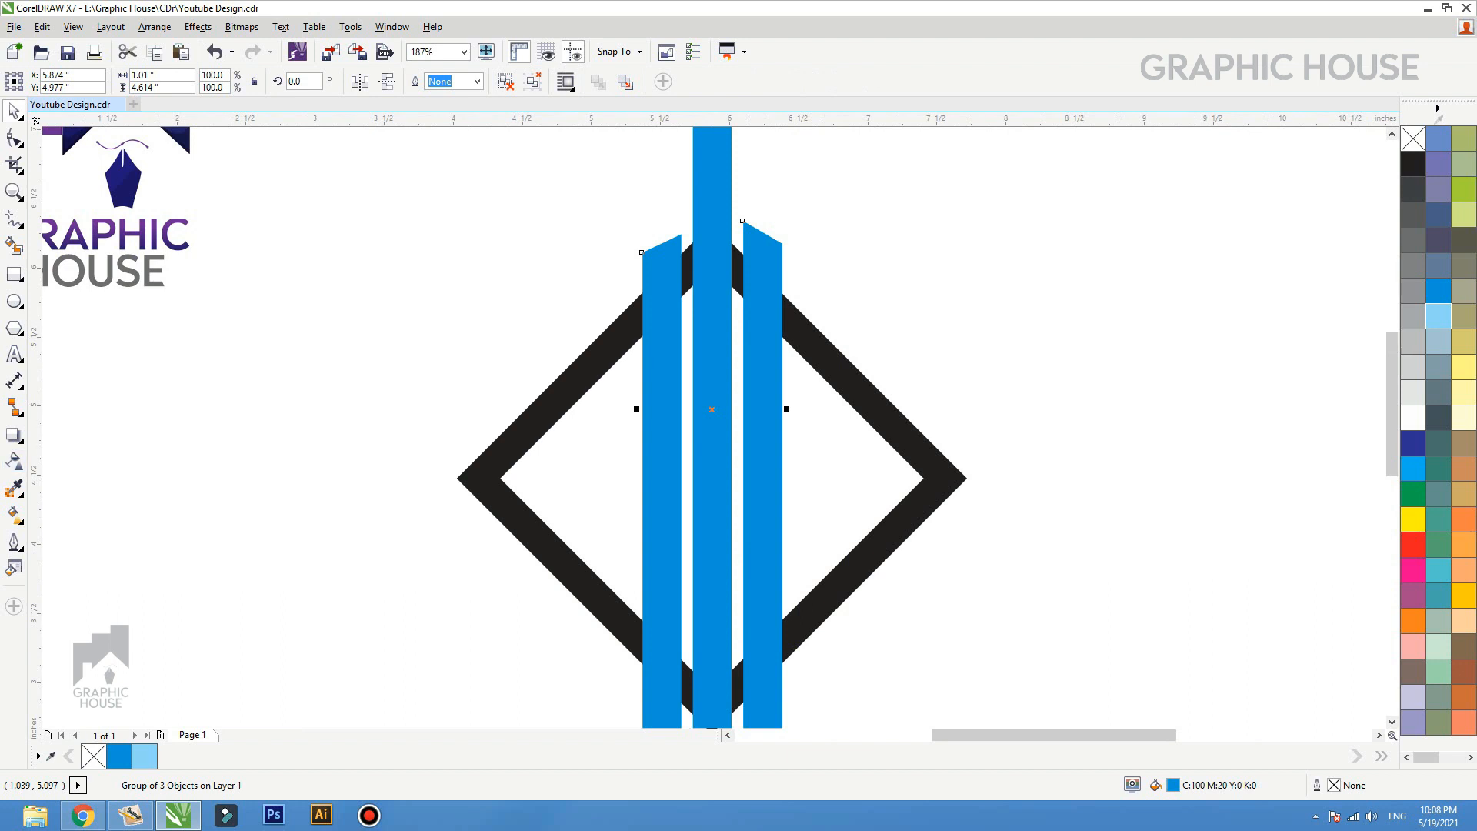
Step: Add a single-step outside contour of about 0.088 in around the grouped blue bars
click(14, 435)
click(62, 455)
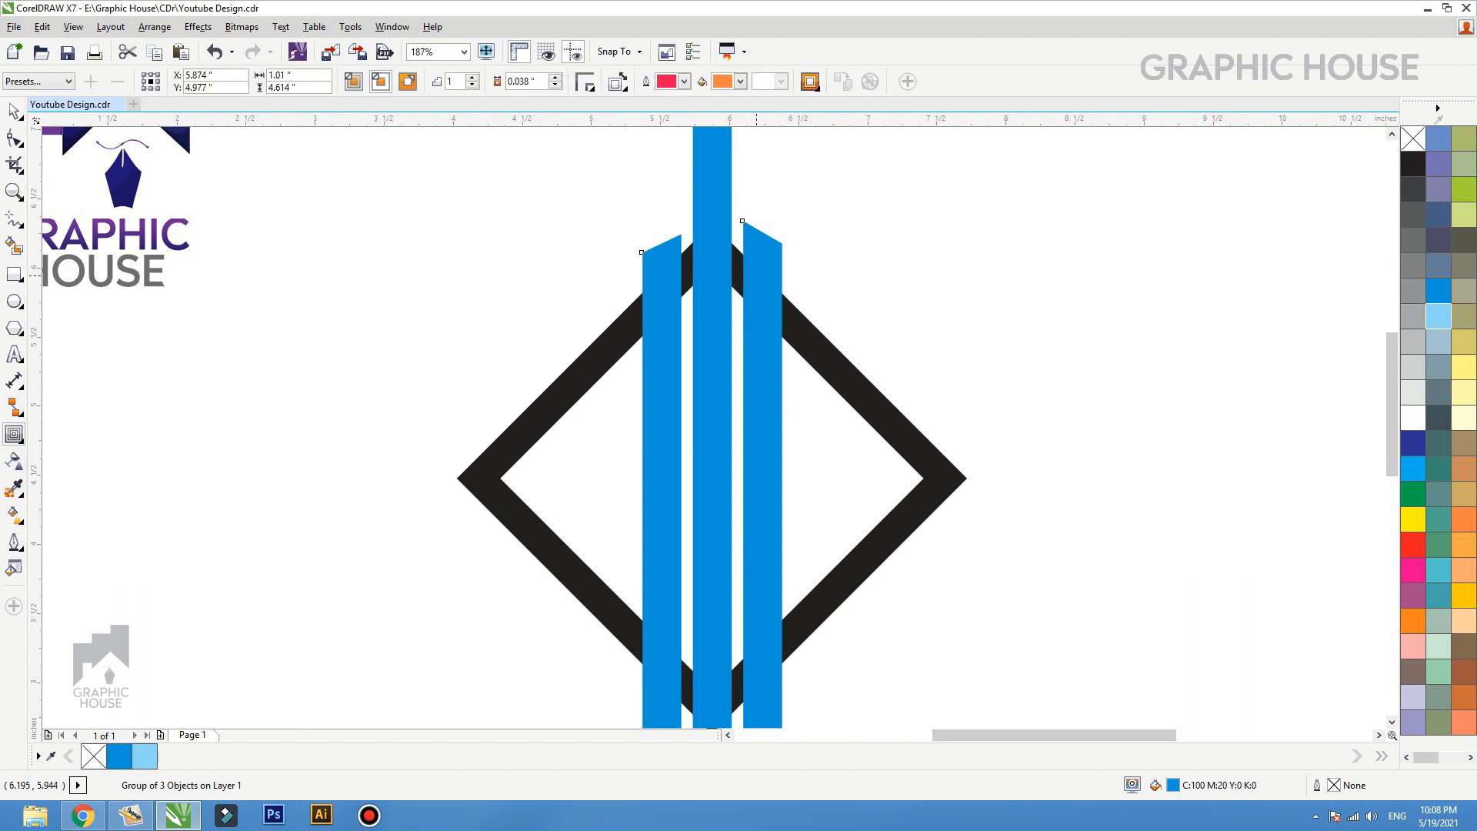
drag(781, 409, 794, 409)
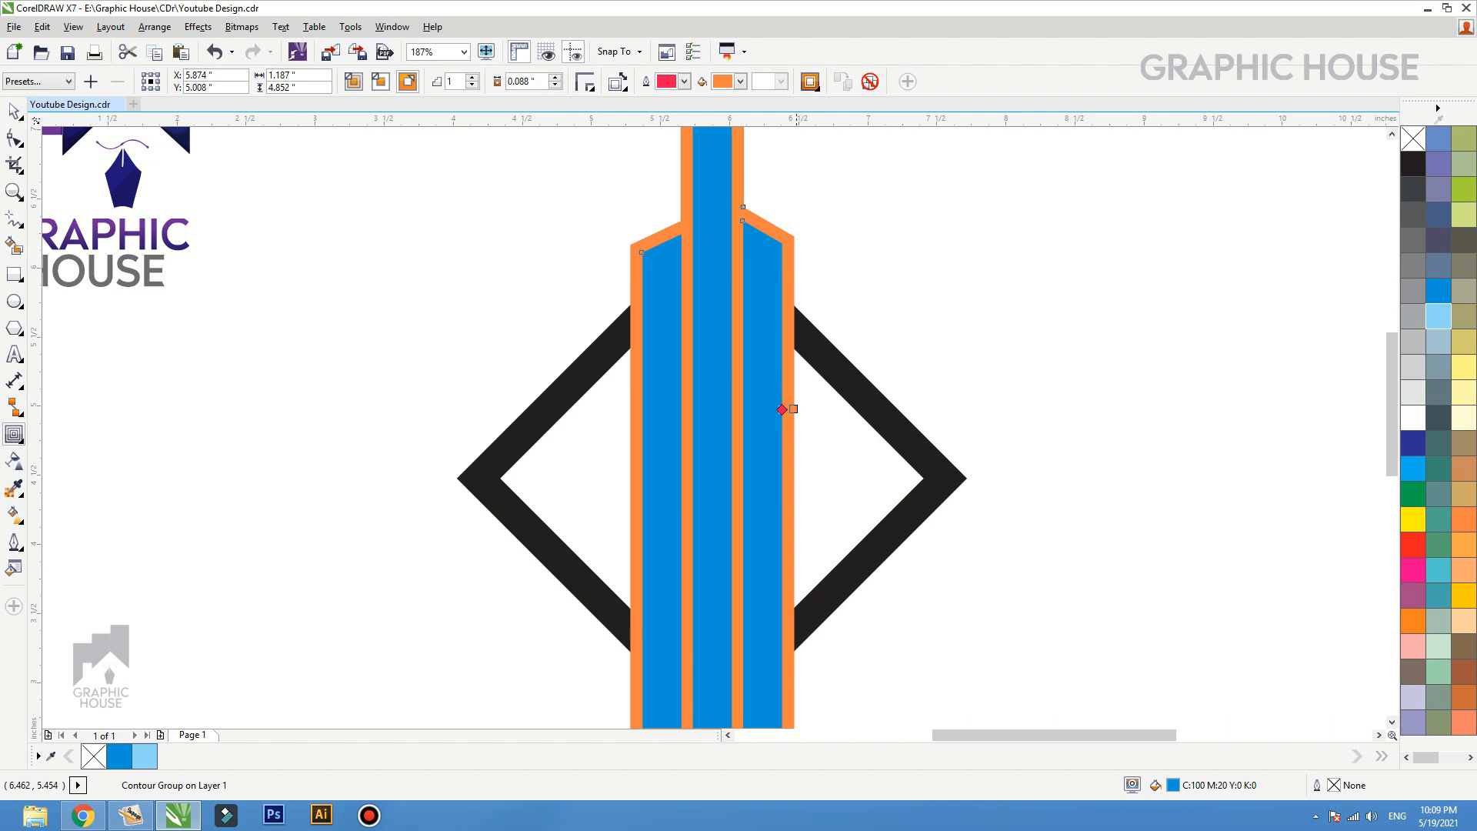
Step: Break the contour away from the blue bars, test-move the orange shape aside, and undo that move
key(space)
key(Escape)
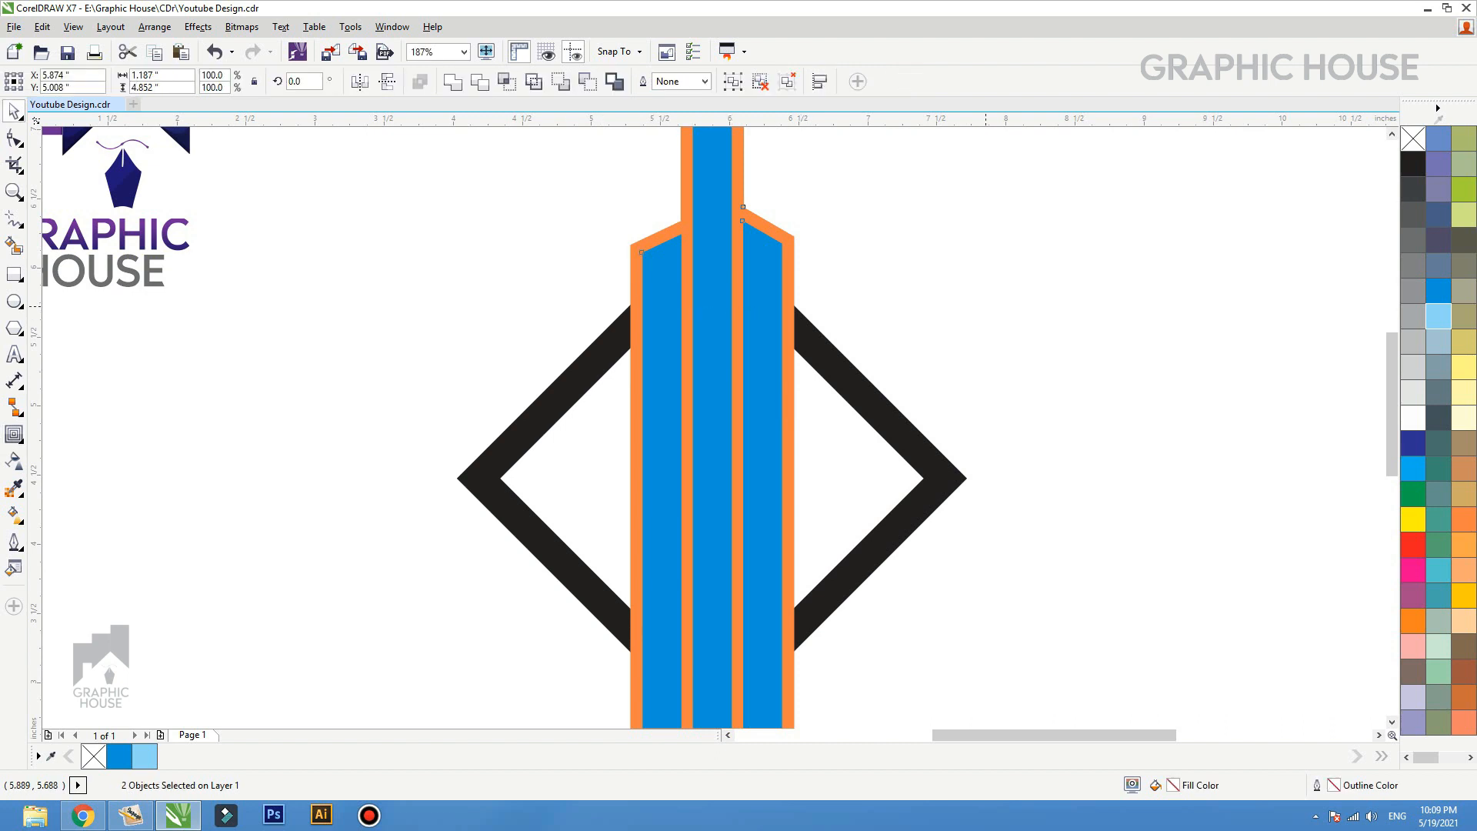
key(shift+F4)
drag(815, 273, 969, 264)
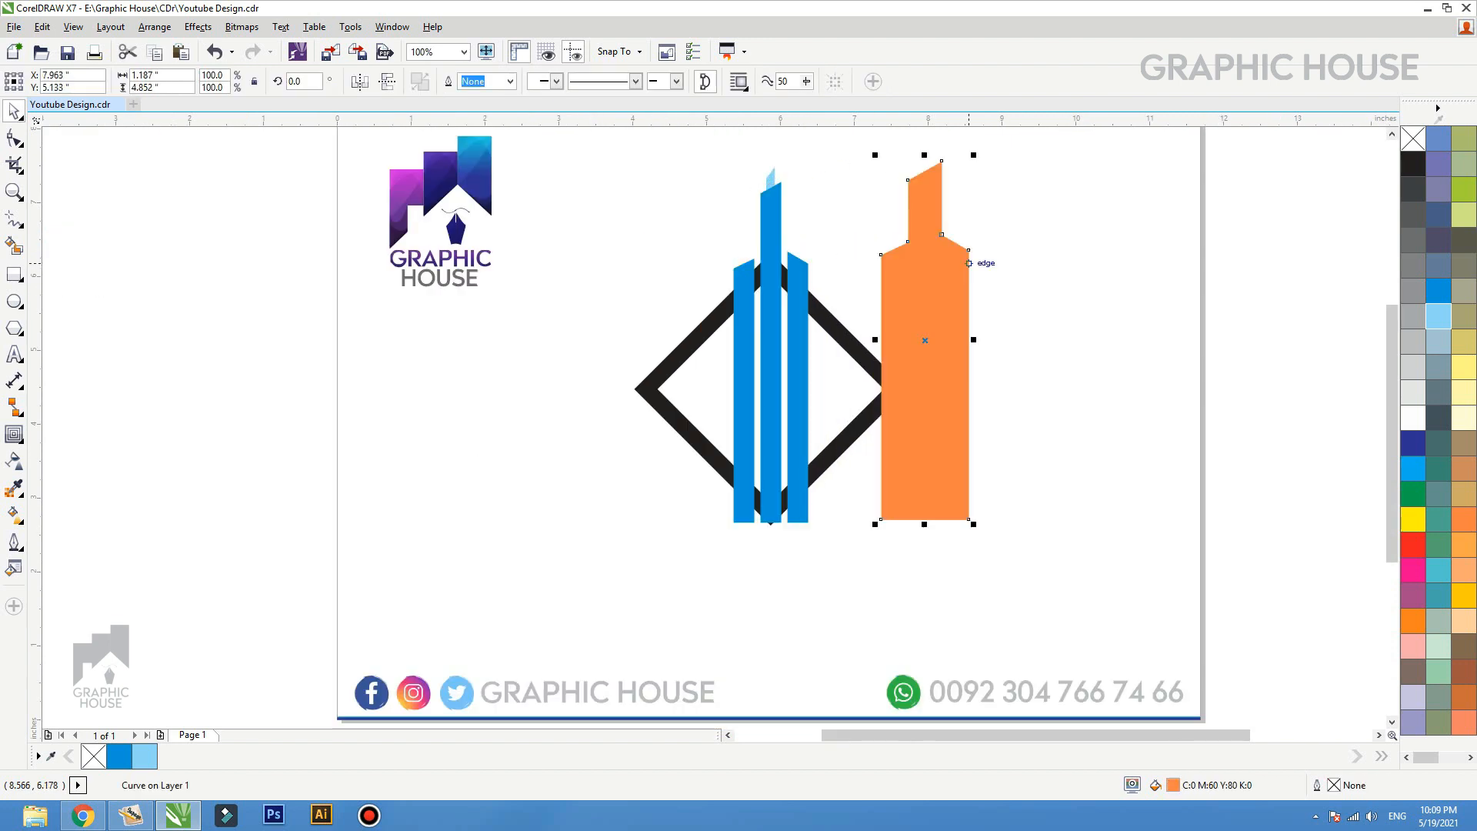
key(ctrl+z)
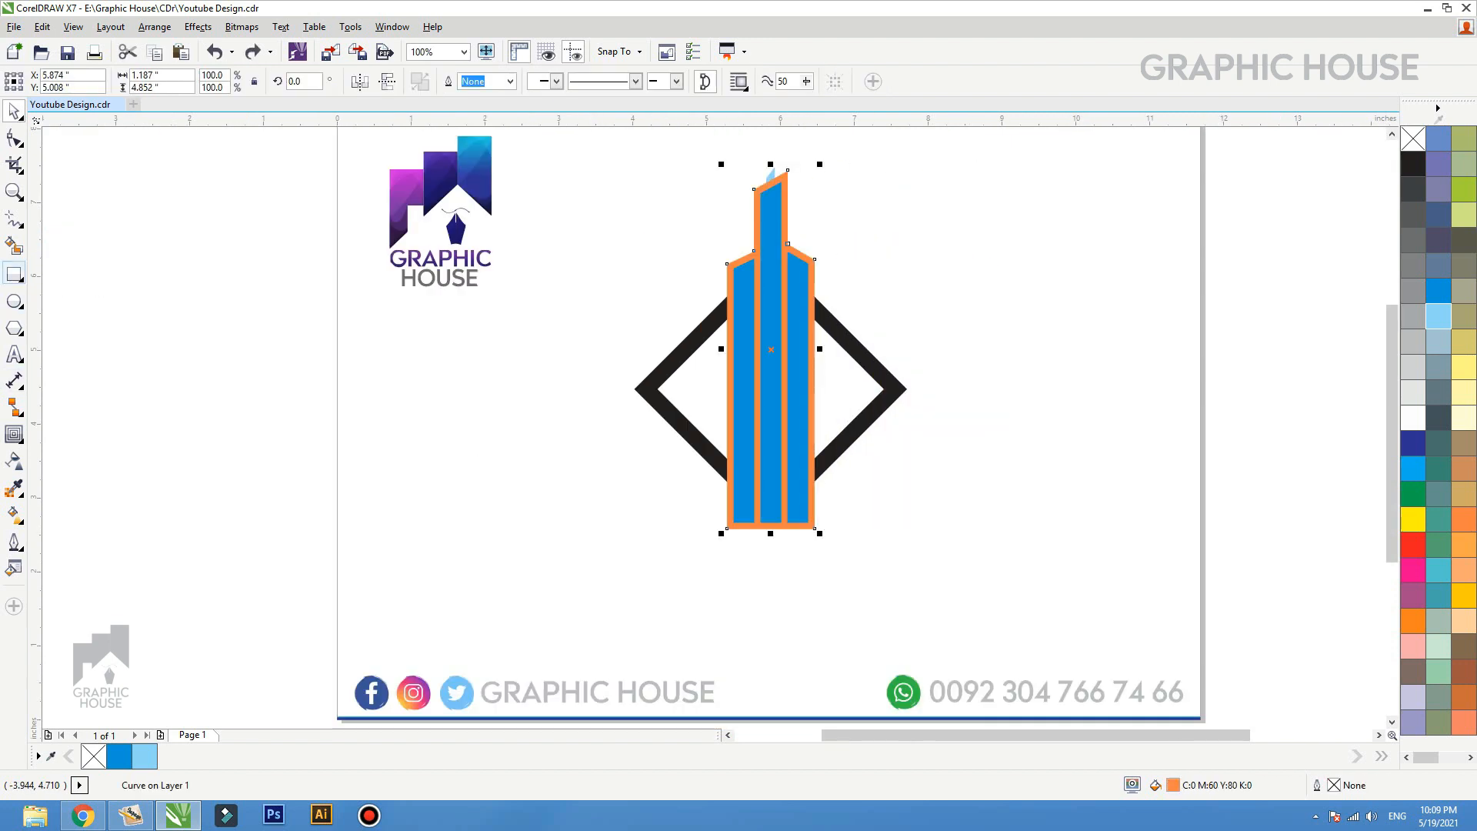
Step: Trim off the lower part of the orange contour shape with a rectangle about 2.62 by 2.45 in, and delete the rectangle
click(13, 274)
drag(663, 620, 856, 439)
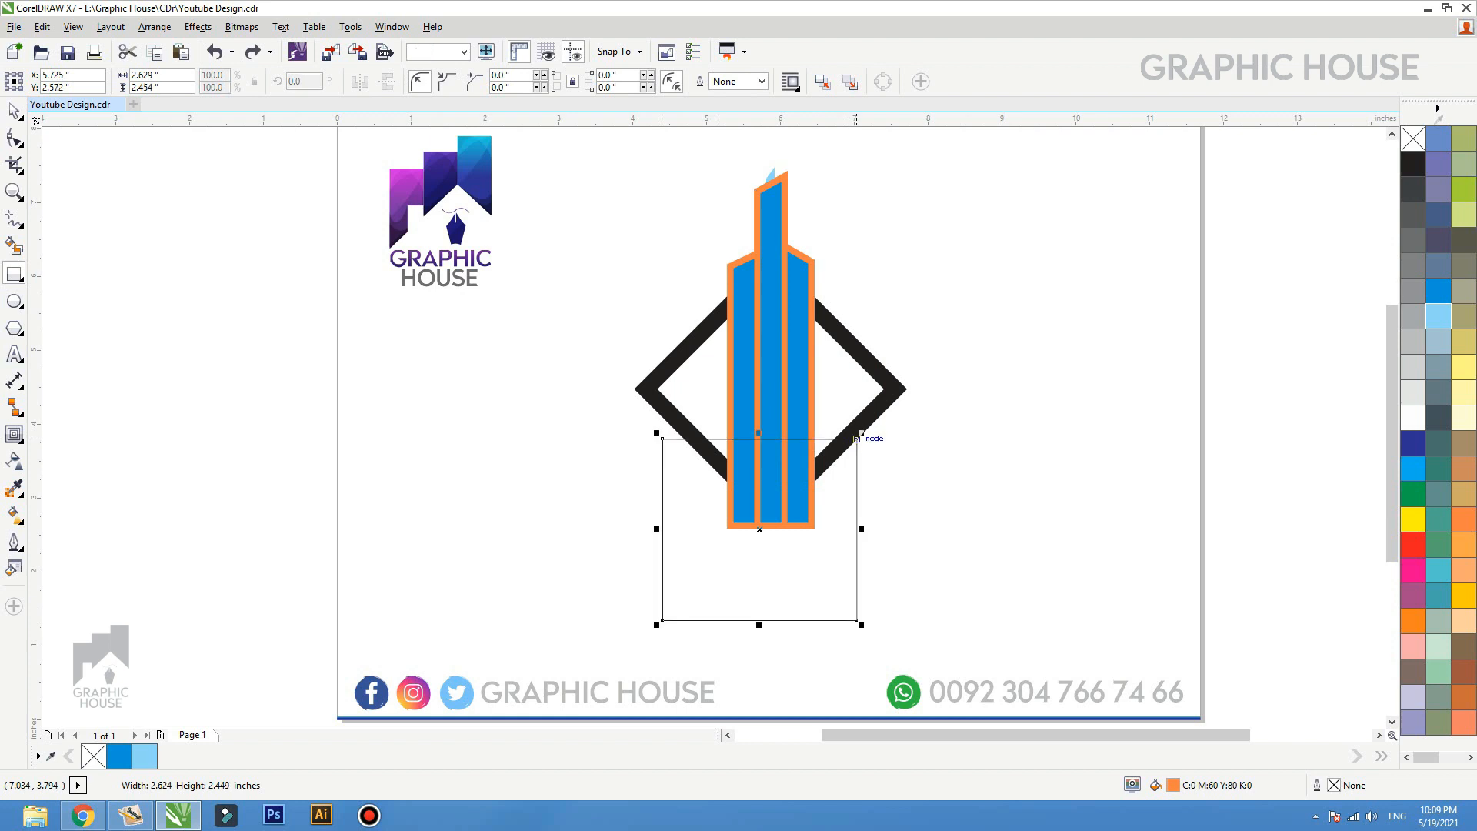
key(space)
shift+click(814, 401)
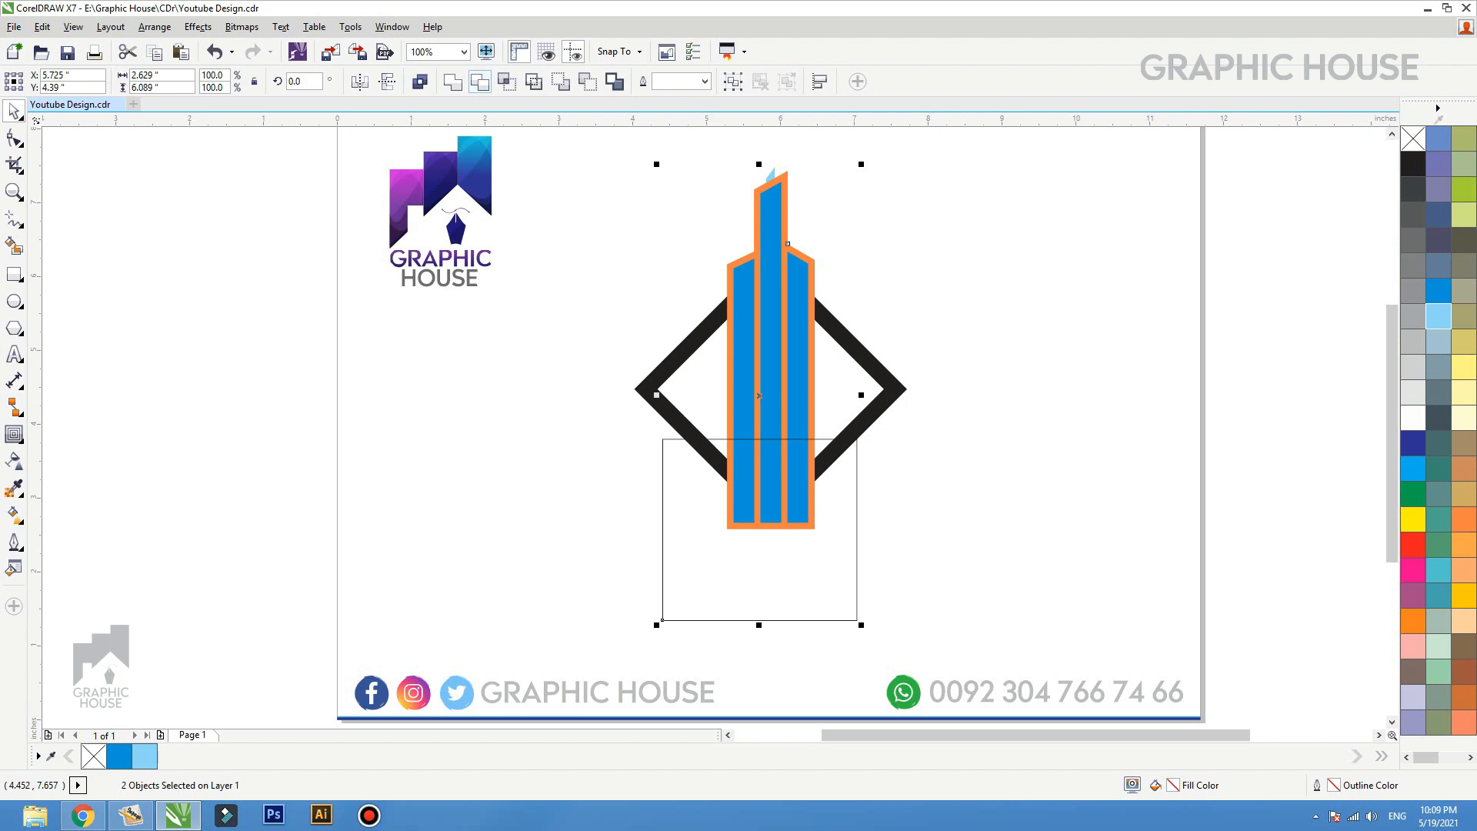
click(479, 81)
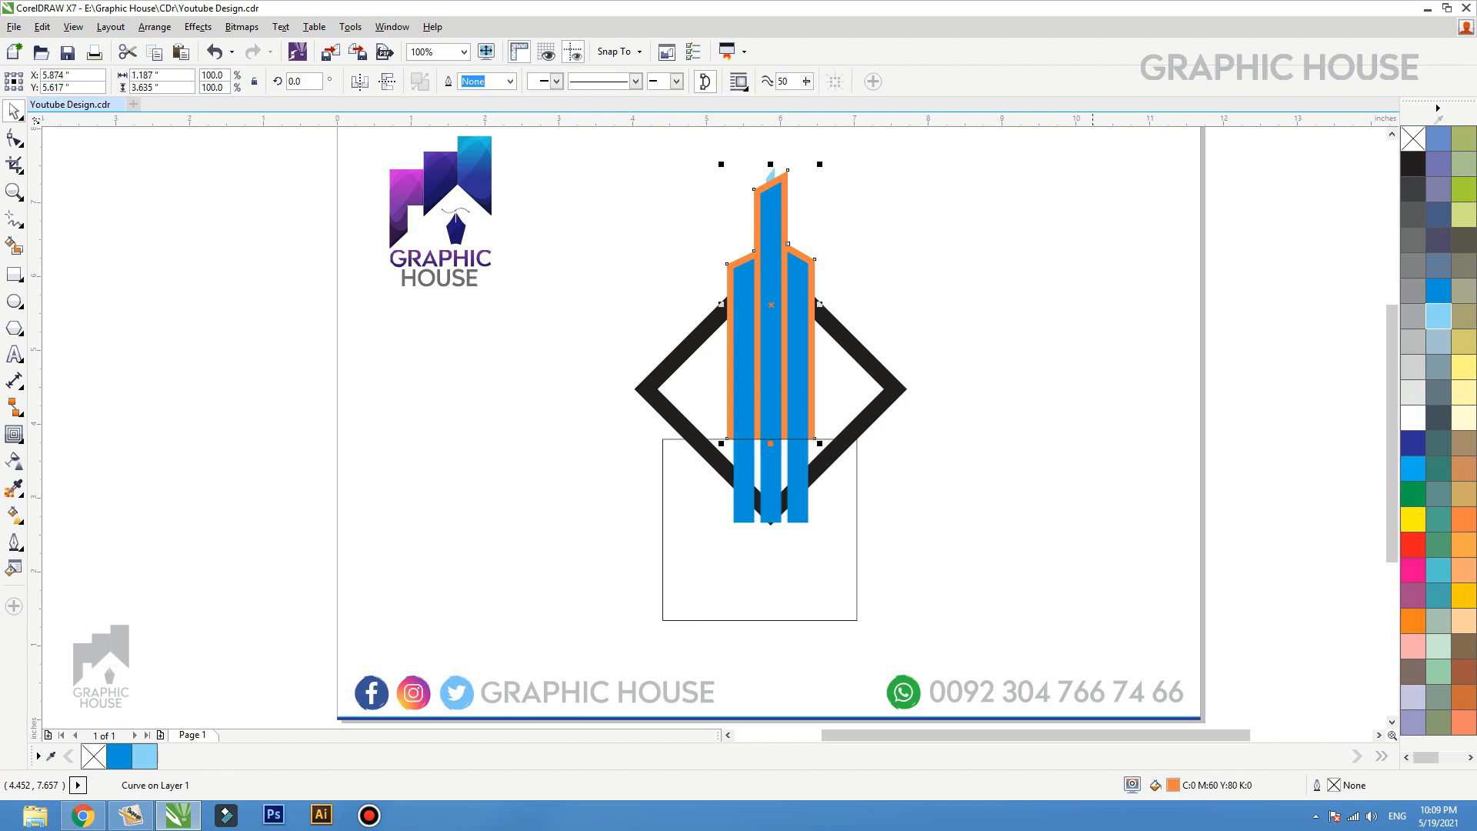
click(857, 540)
key(Delete)
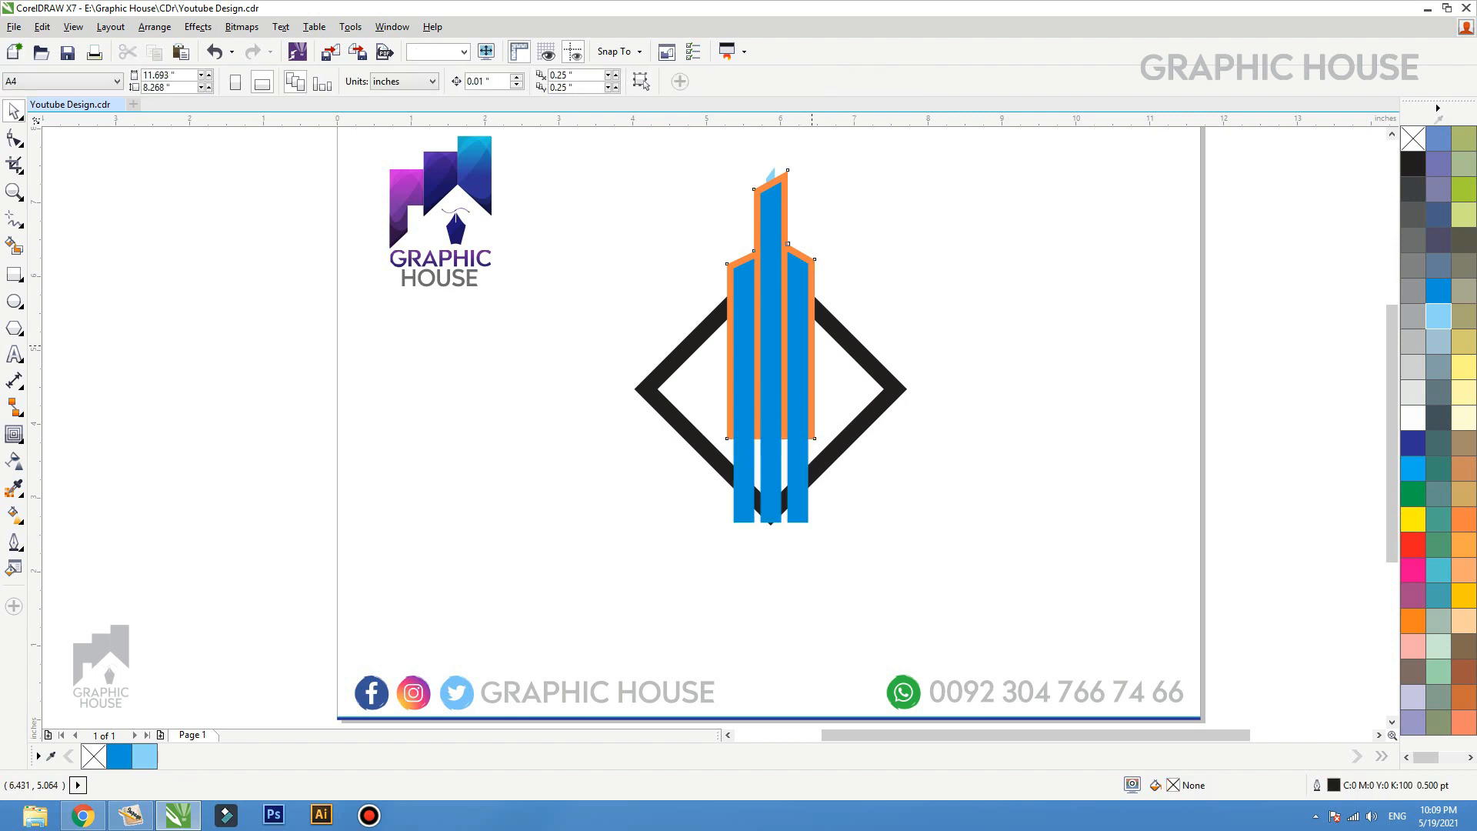
Step: Trim the diamond frame with the orange contour shape and delete the orange shape
click(812, 348)
shift+click(841, 333)
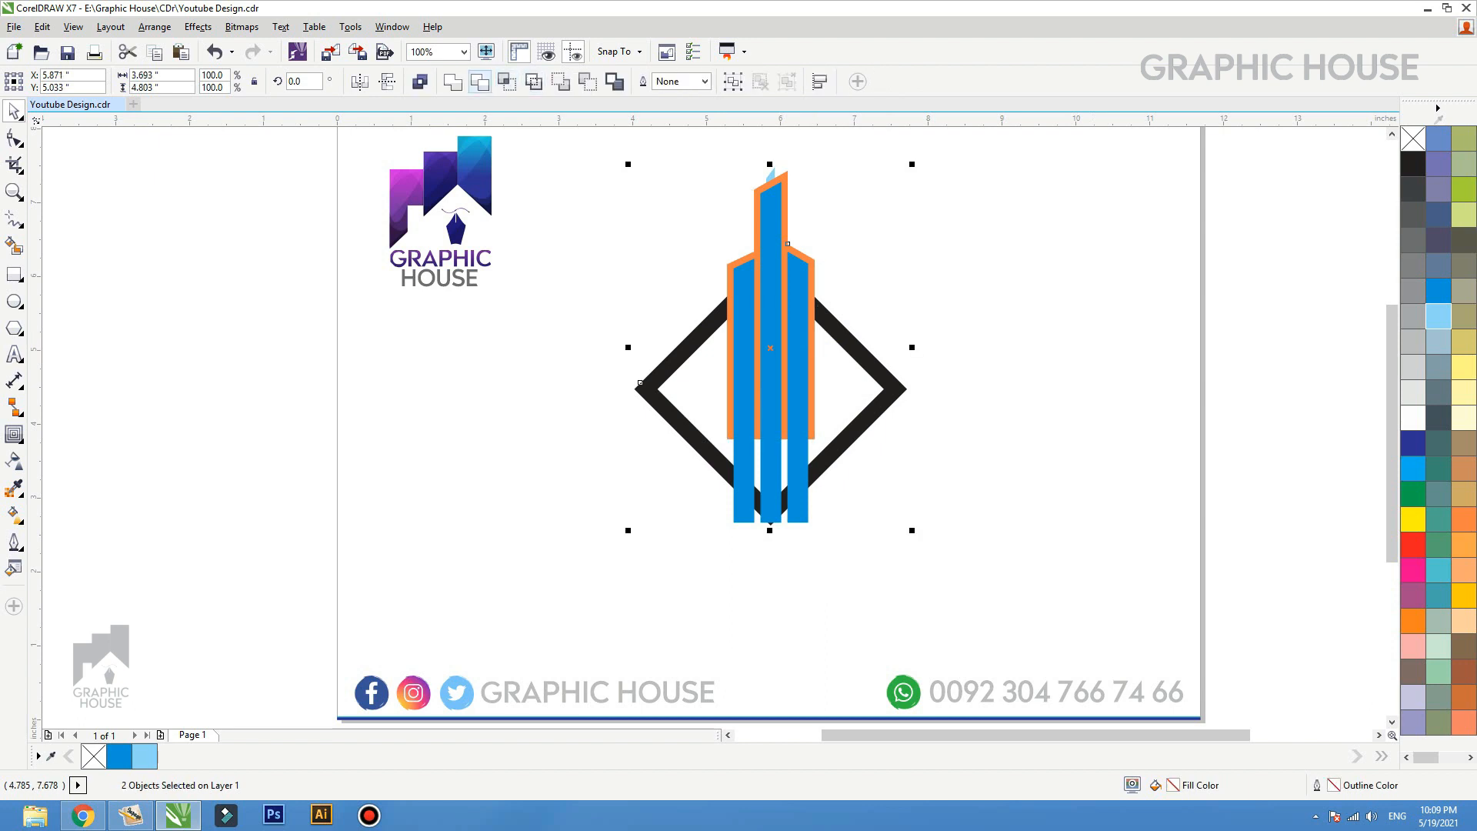
click(920, 265)
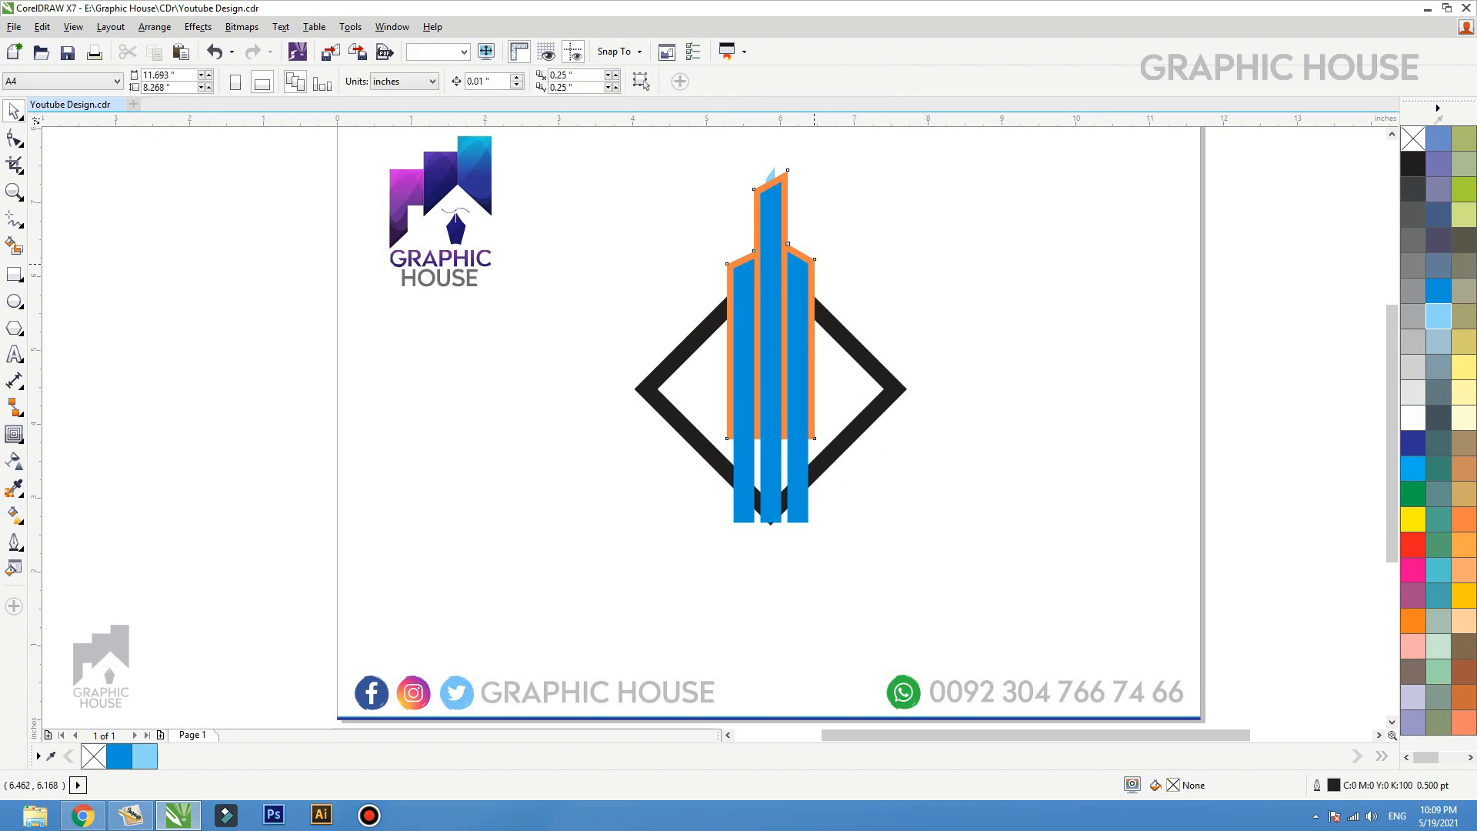
drag(814, 264, 1106, 262)
key(Delete)
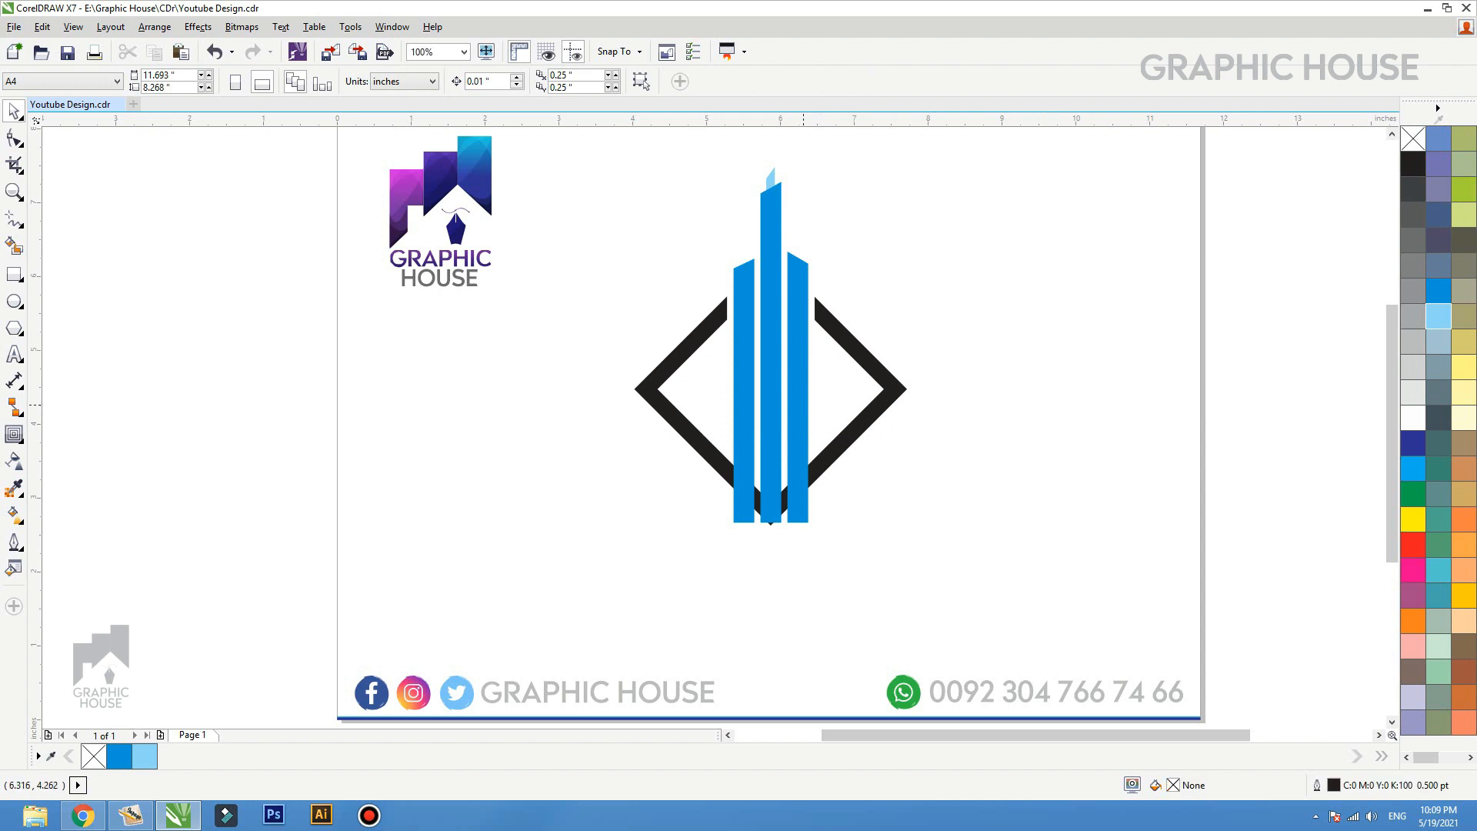
Step: Draw a horizontal strip about 8.64 by 0.138 in across the bars, filled red without an outline
scroll(859, 453, down, 1)
key(F2)
drag(668, 250, 990, 500)
click(14, 274)
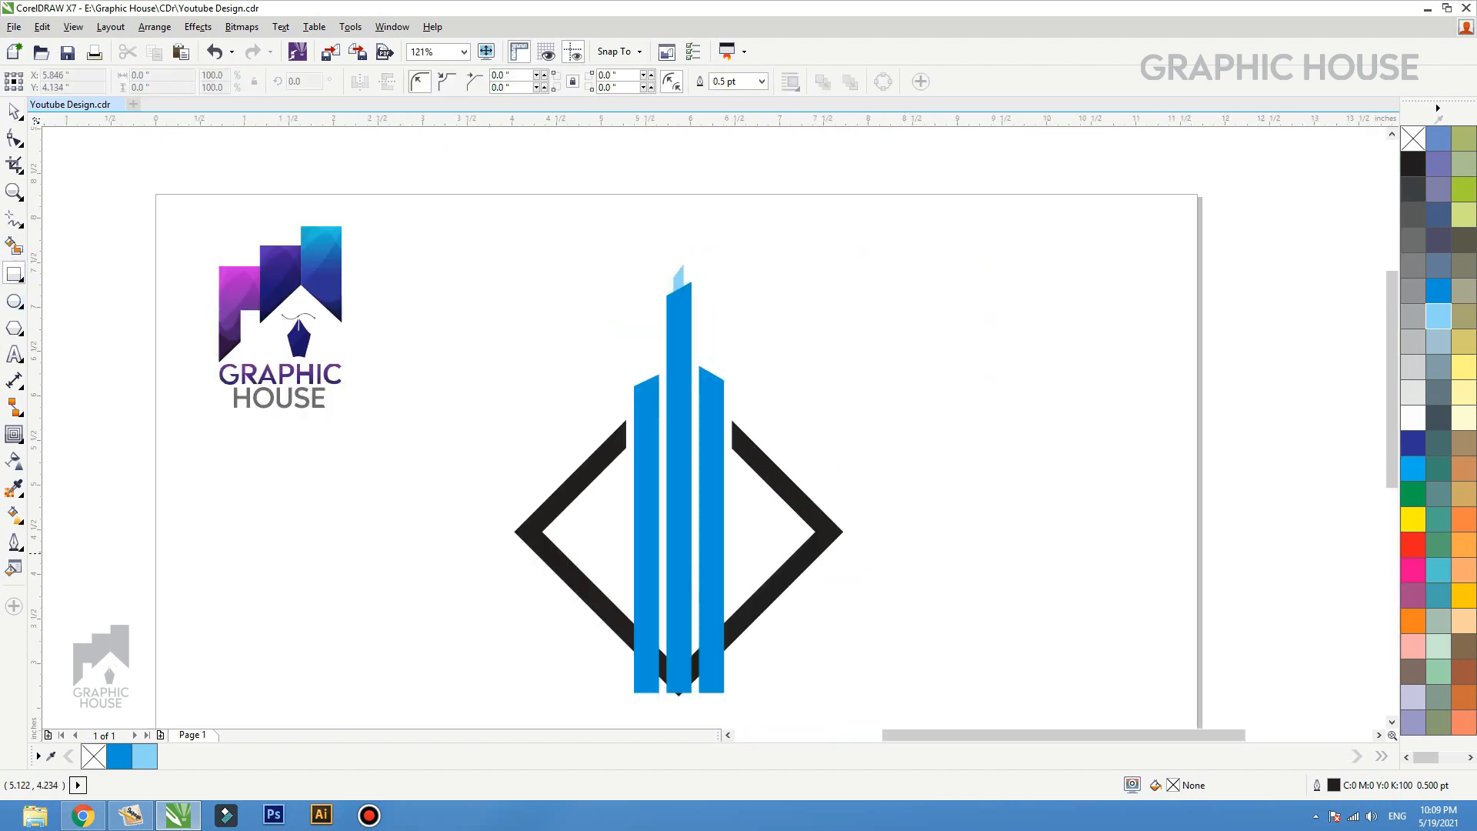
mouse_move(365, 491)
mouse_down()
mouse_move(1106, 528)
mouse_move(1146, 511)
mouse_up()
key(space)
click(1414, 544)
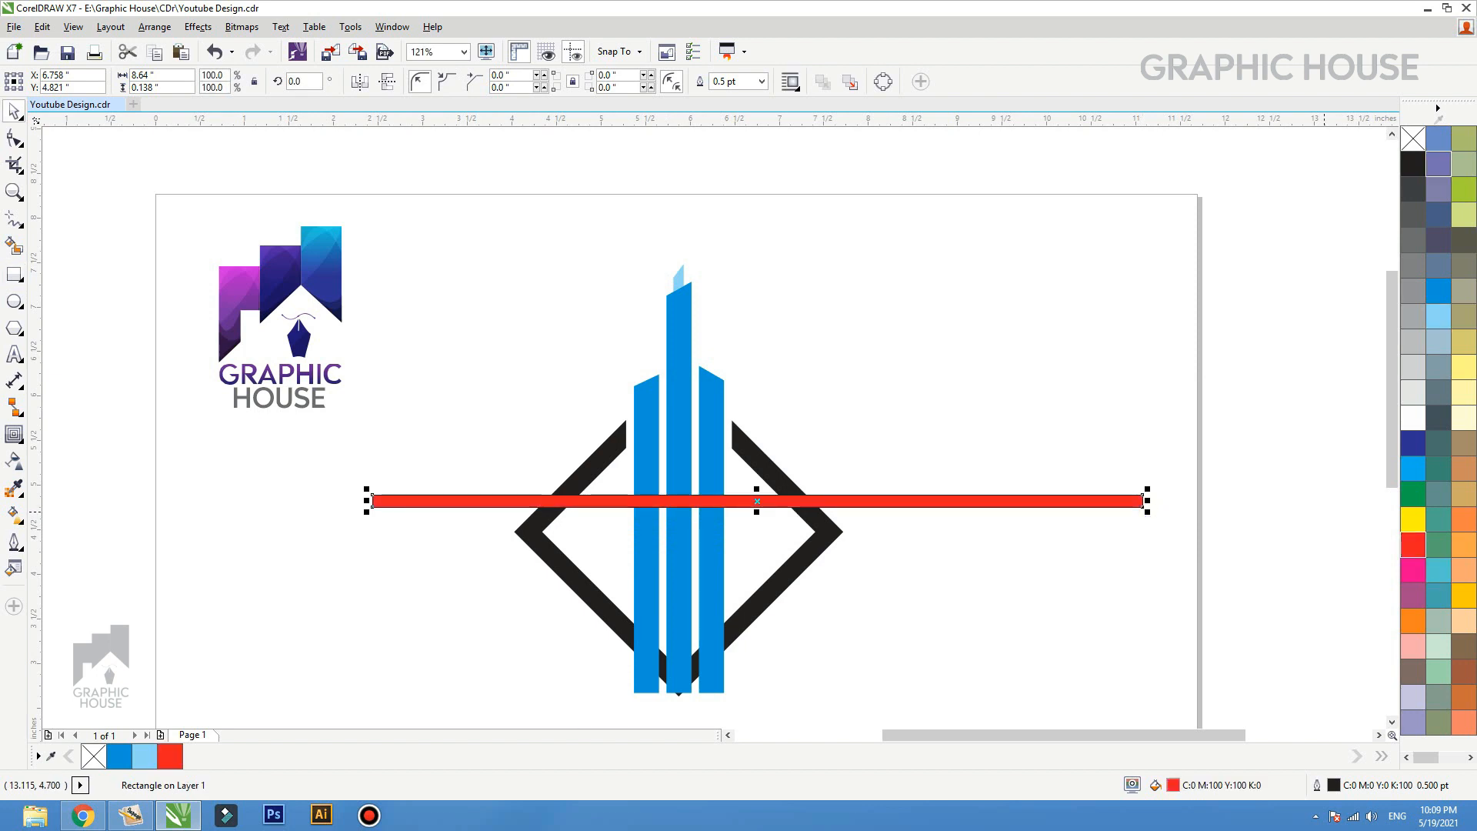
right_click(1413, 139)
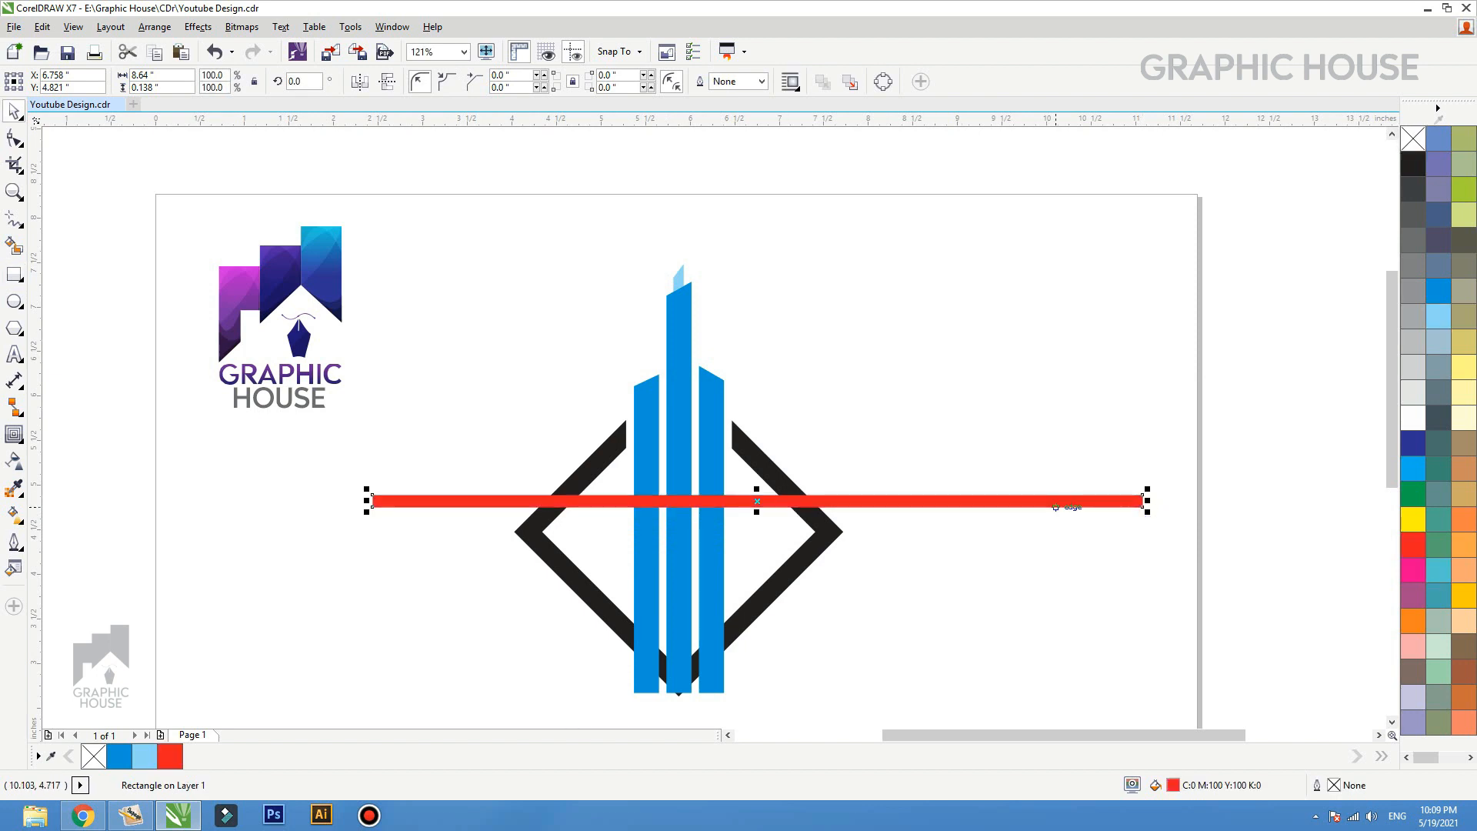
Step: Rotate the red strip to about 35.9°, scale it to about 62.5%, and place it diagonally across the three bars
click(1056, 504)
drag(1147, 493, 1070, 260)
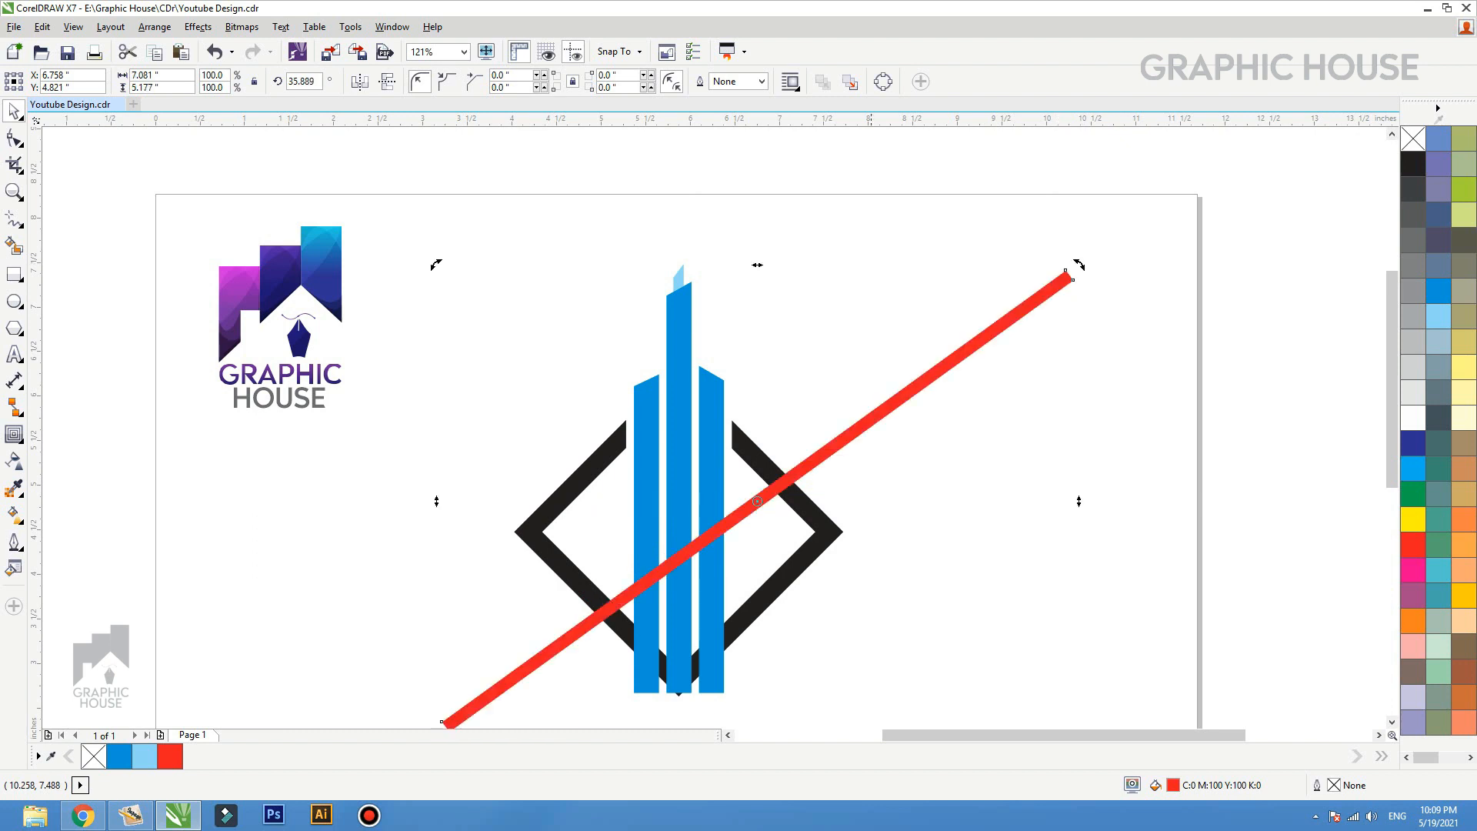
drag(844, 437, 784, 406)
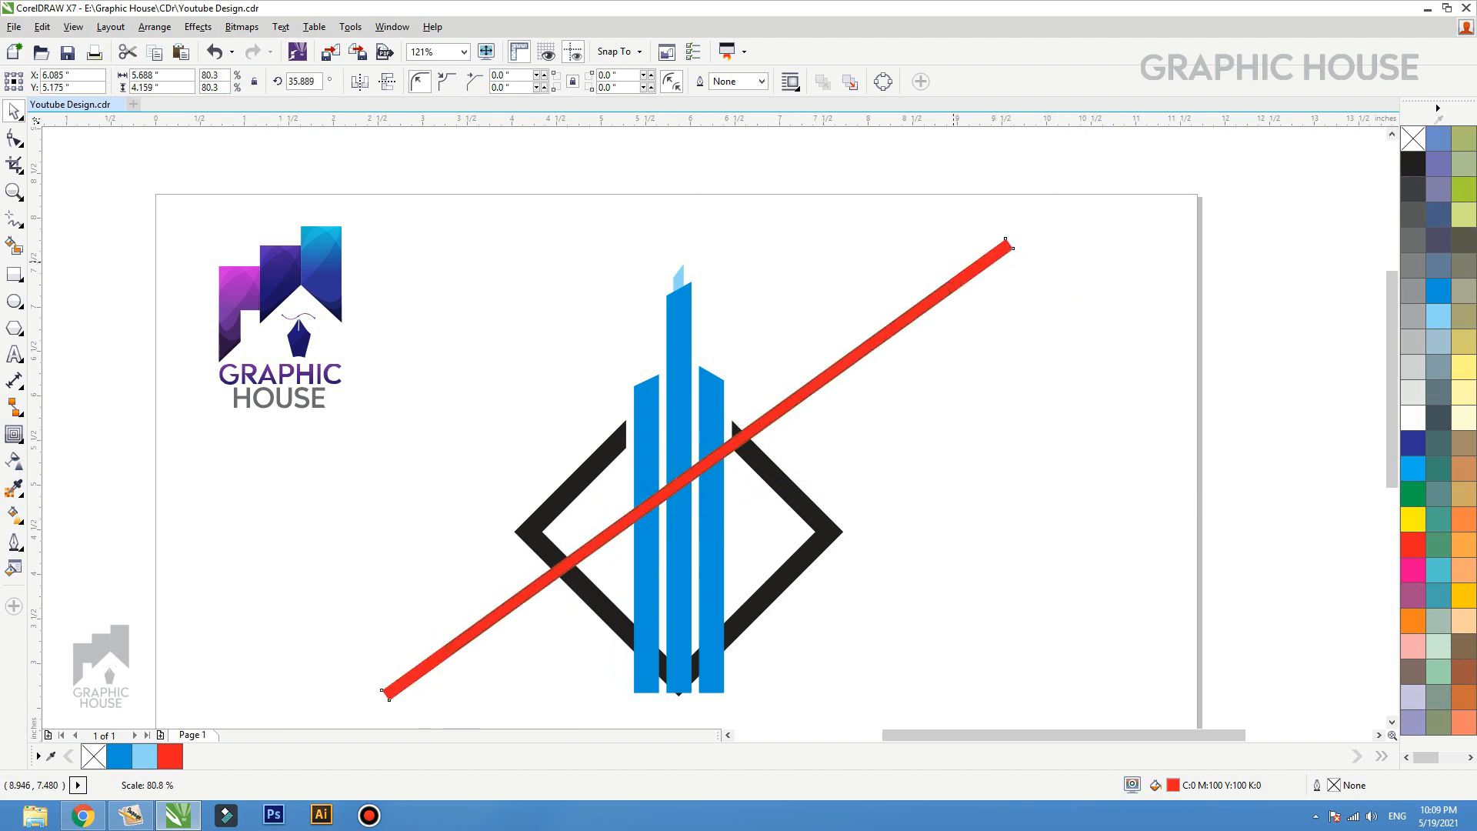
drag(1018, 232, 838, 341)
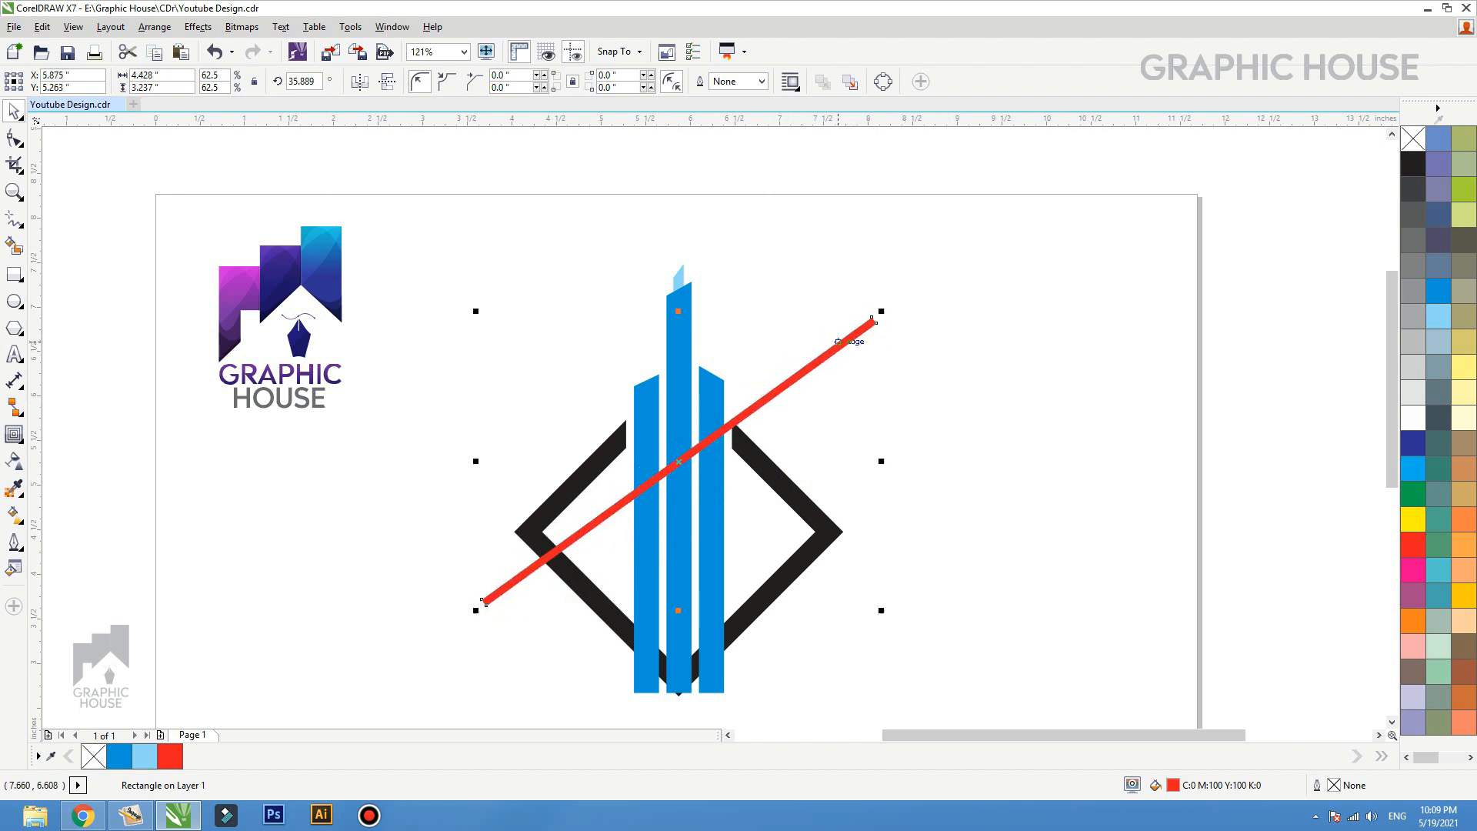
shift+click(717, 457)
drag(717, 457, 704, 297)
key(ctrl+z)
key(Escape)
key(ctrl+z)
Step: Trim the grouped blue bars with the red diagonal strip and delete the strip
click(774, 394)
shift+click(721, 398)
click(480, 80)
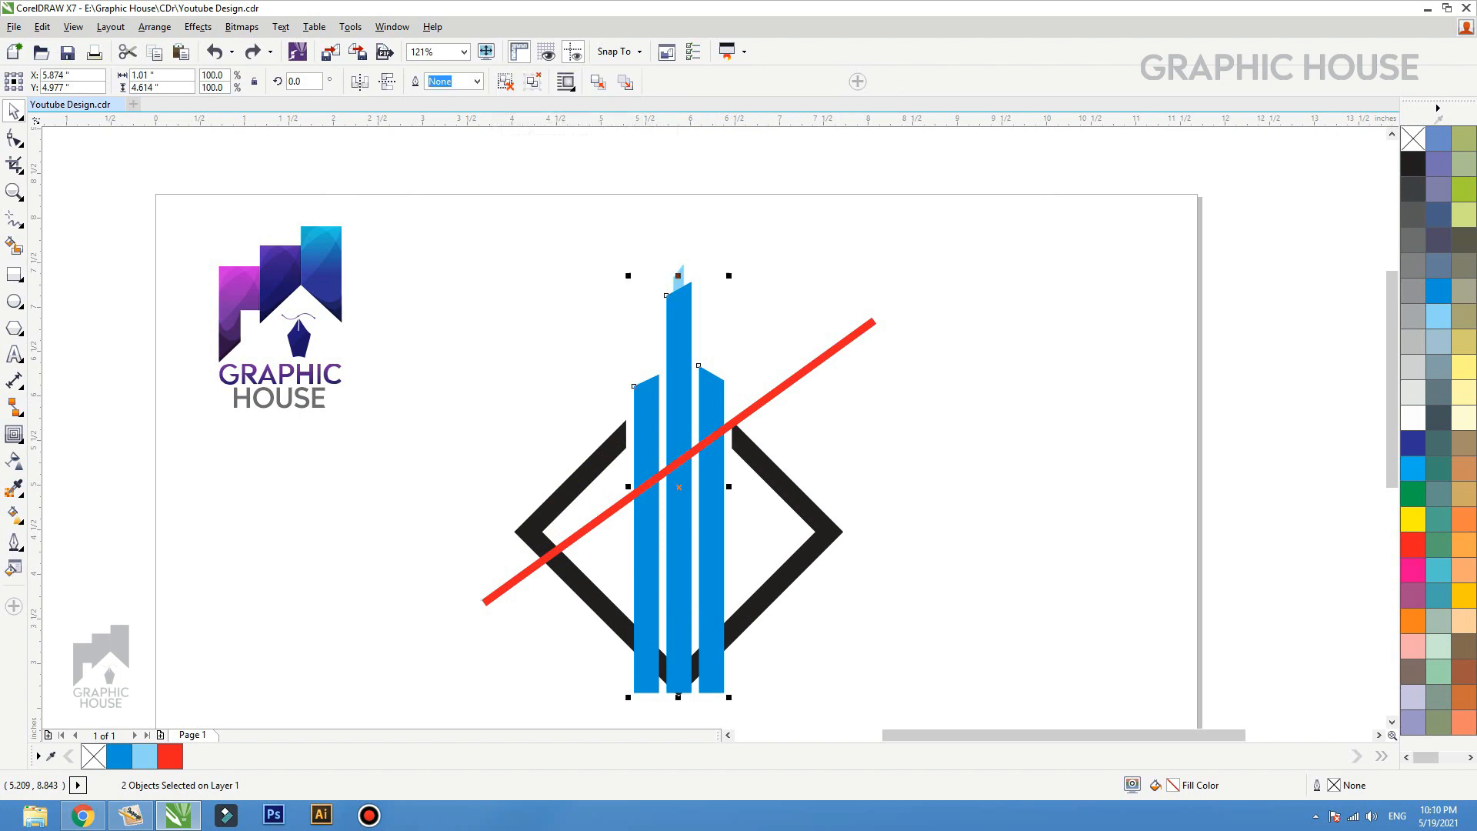
click(821, 359)
key(Delete)
Step: Ungroup the three diagonally cut blue bars, keeping them in their original position
drag(710, 416, 665, 440)
key(ctrl+z)
click(505, 81)
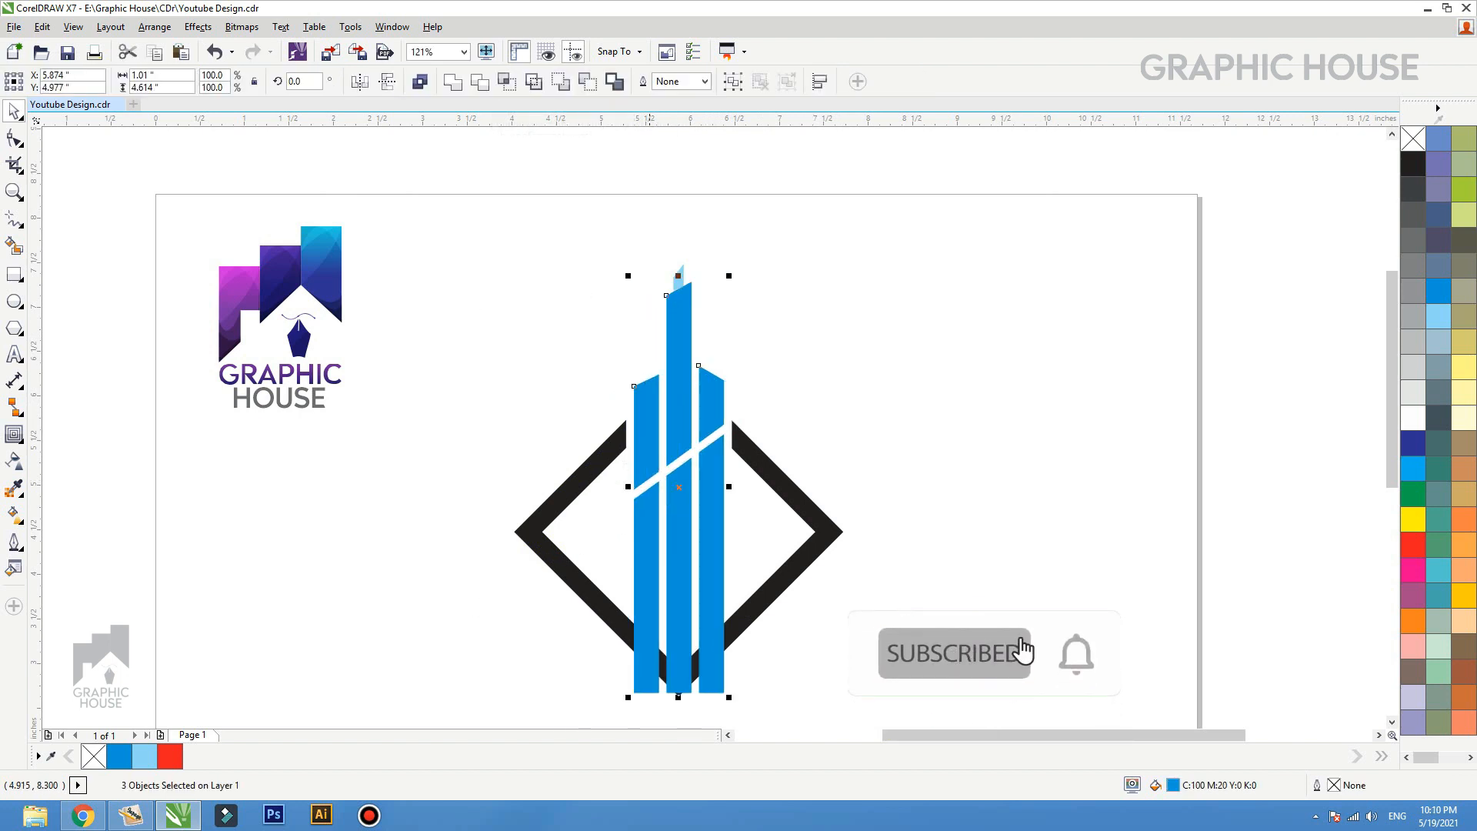
click(817, 370)
Step: Fill the diamond frame with 70% black
click(805, 521)
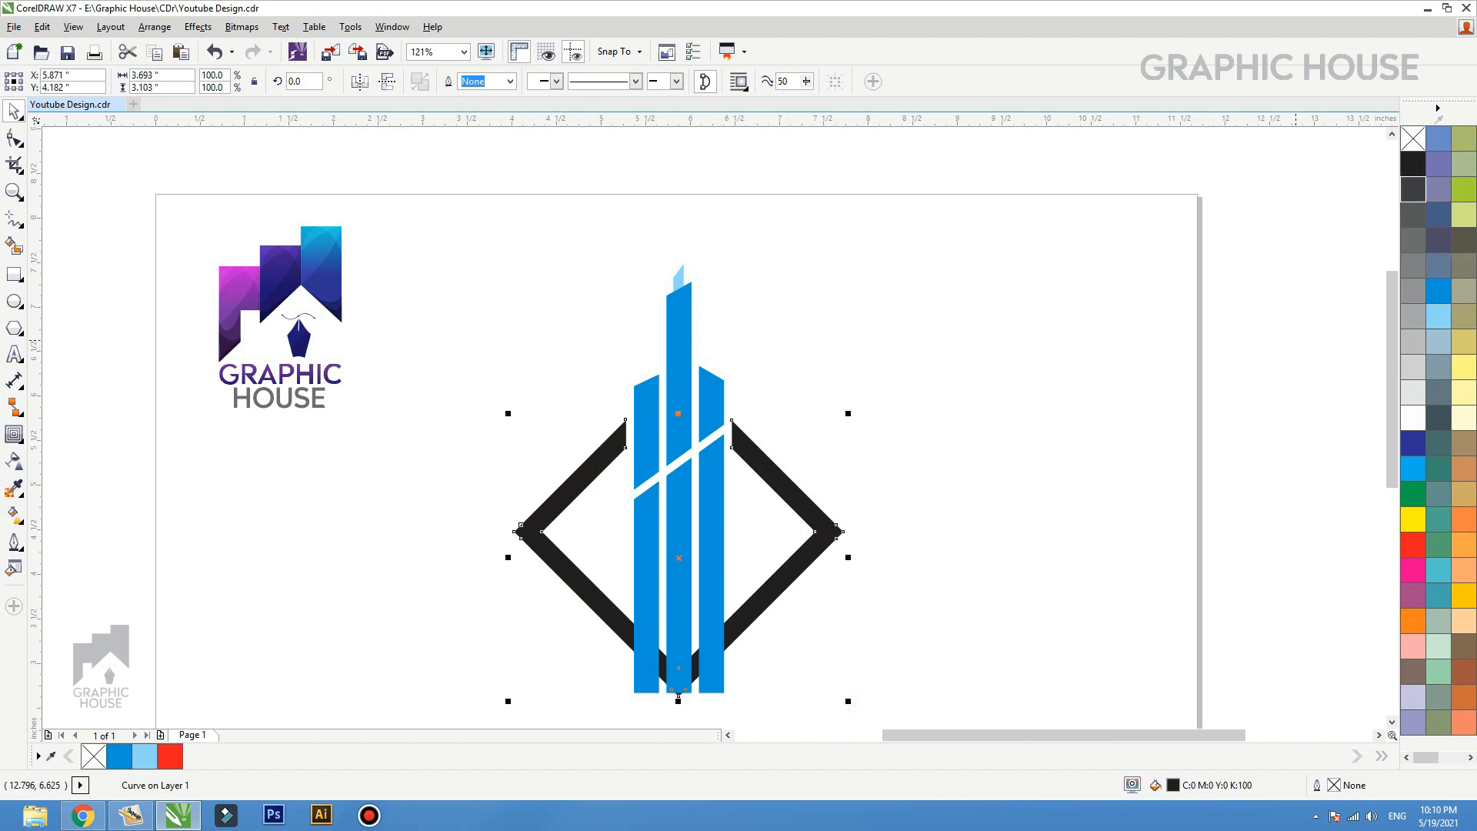
click(1413, 189)
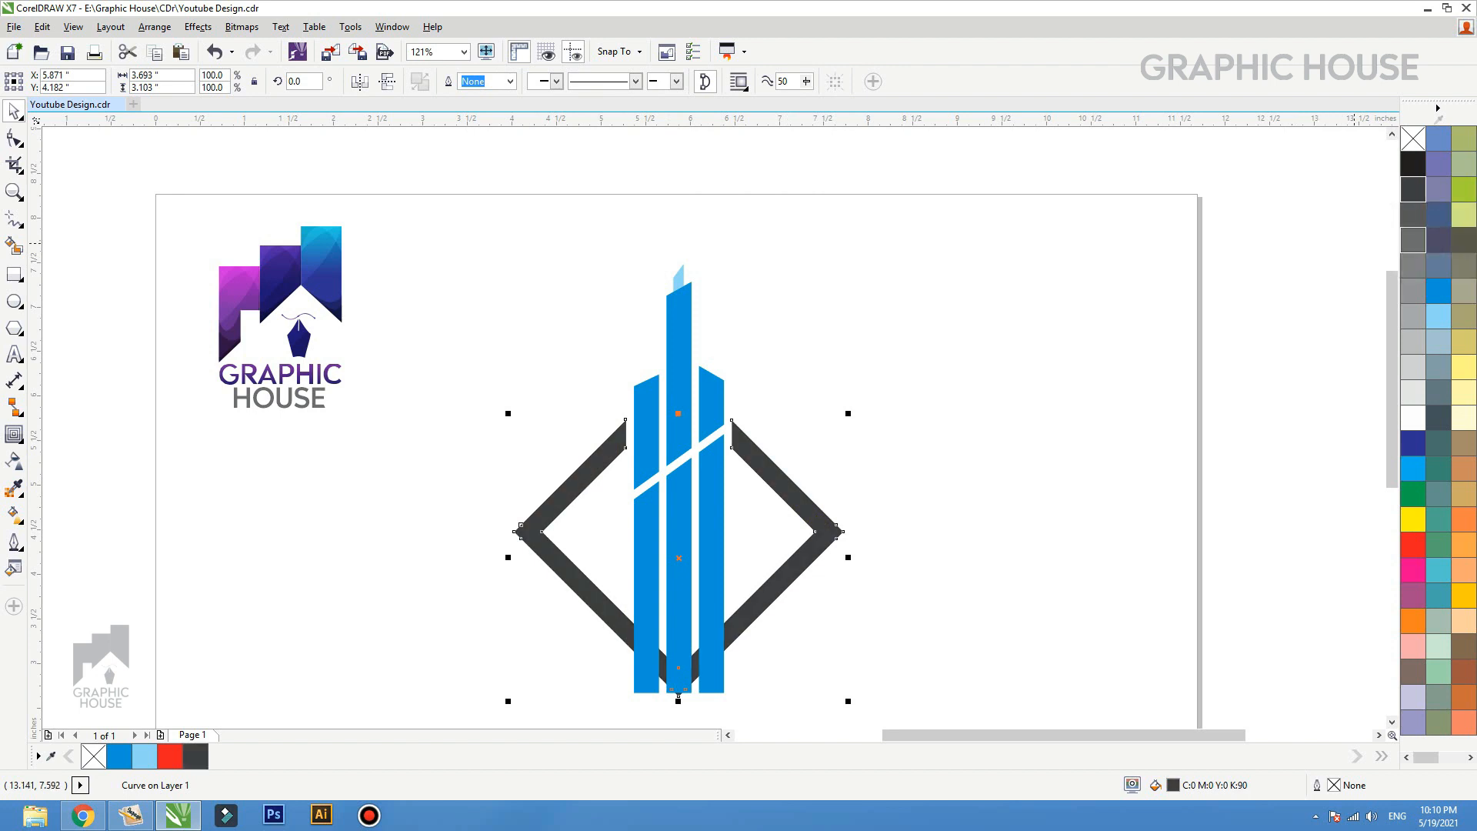
click(1412, 240)
click(898, 369)
Step: Break each of the three cut bars apart into separate upper and lower pieces
click(715, 512)
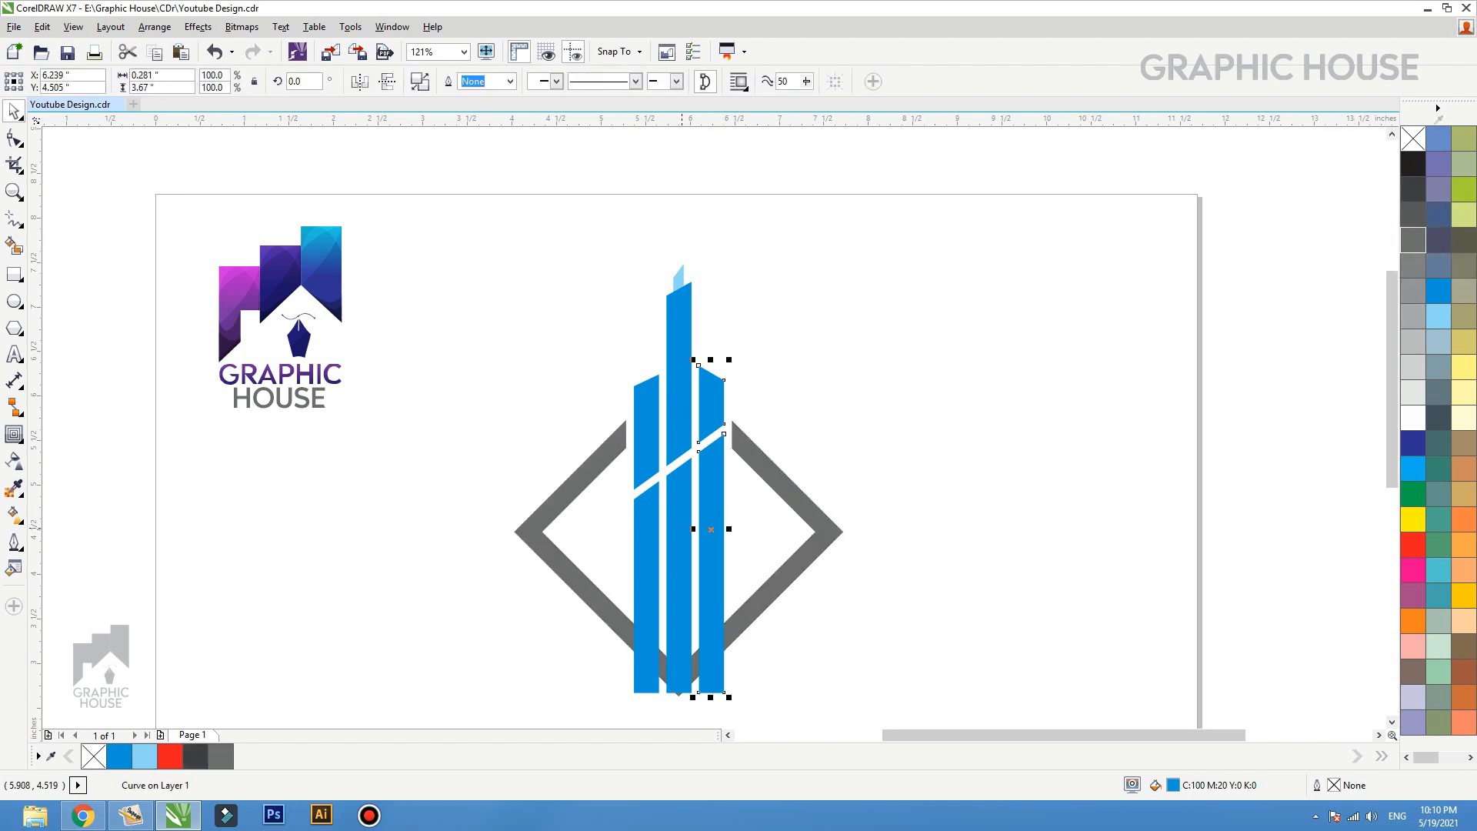
click(670, 504)
click(420, 81)
click(647, 531)
click(420, 81)
drag(710, 531, 810, 559)
key(ctrl+z)
Step: Fill the three lower bar pieces with the same 70% black as the diamond frame
shift+click(691, 527)
shift+click(655, 530)
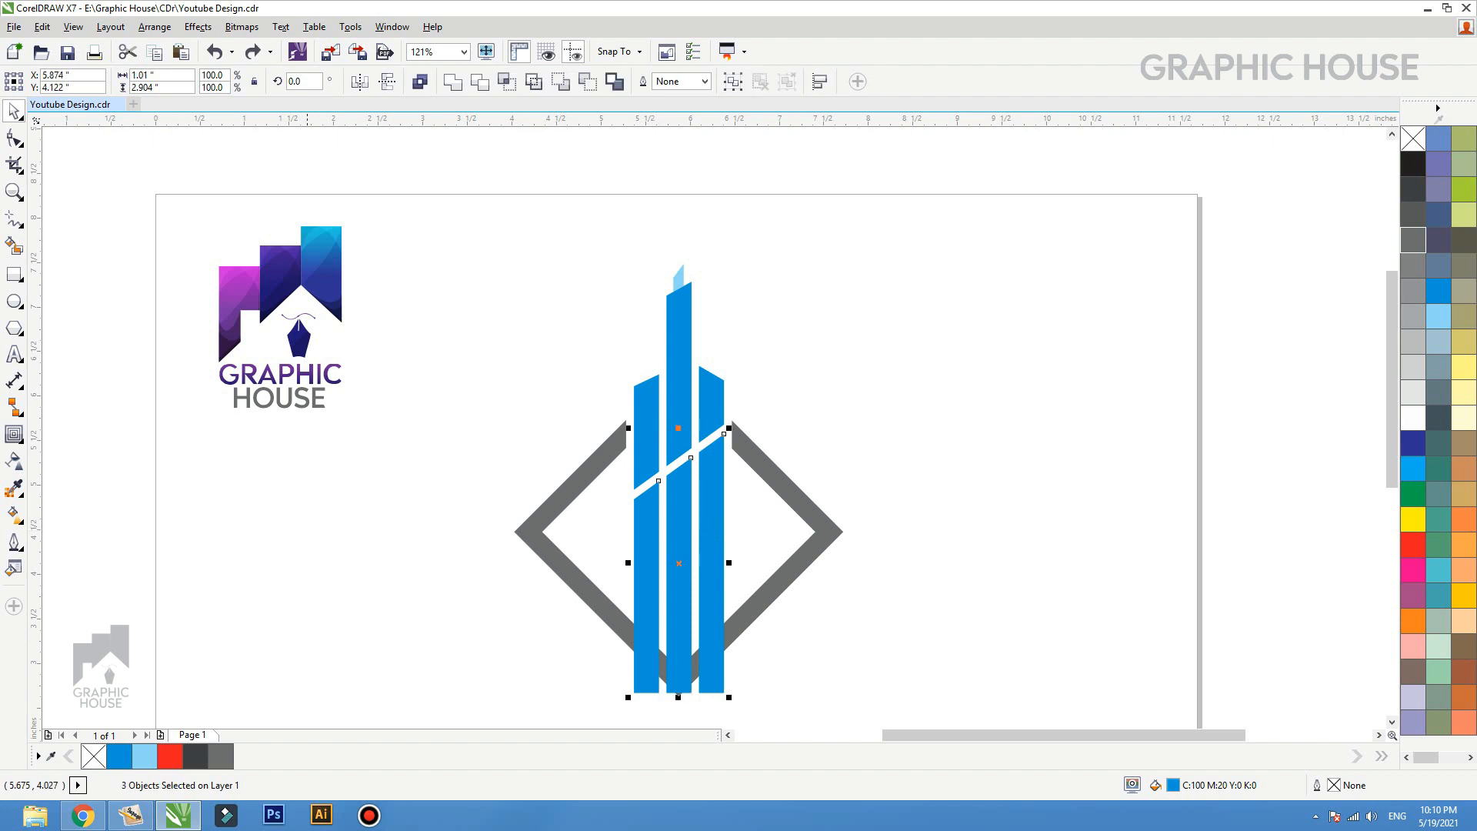
click(221, 756)
key(Escape)
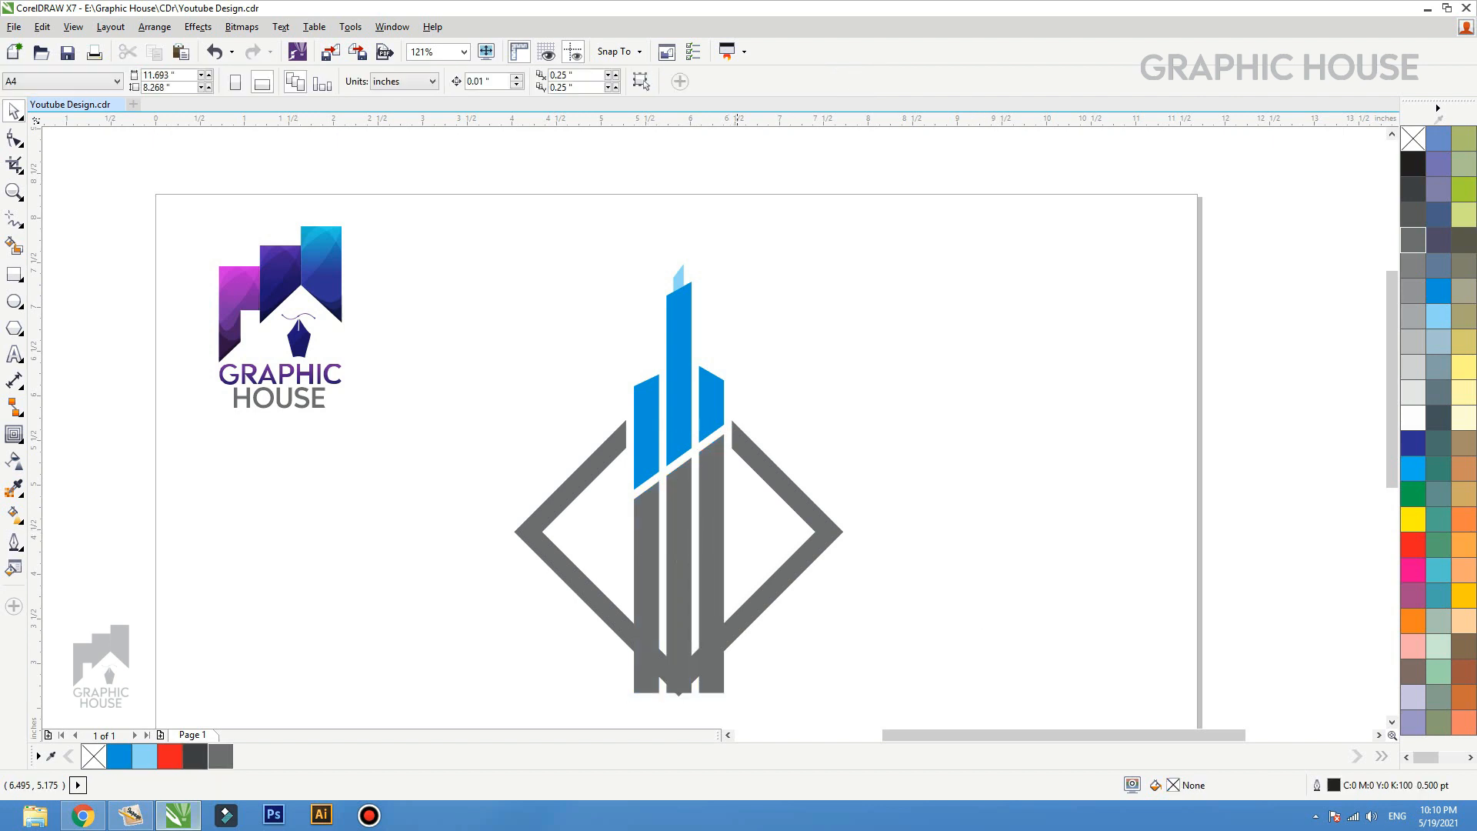
Step: Fill the upper bar pieces and the tip with dark red C33 M100 Y100 K50, adding that colour to the palette
mouse_move(779, 205)
mouse_down()
mouse_move(614, 471)
mouse_move(609, 510)
mouse_up()
click(1414, 544)
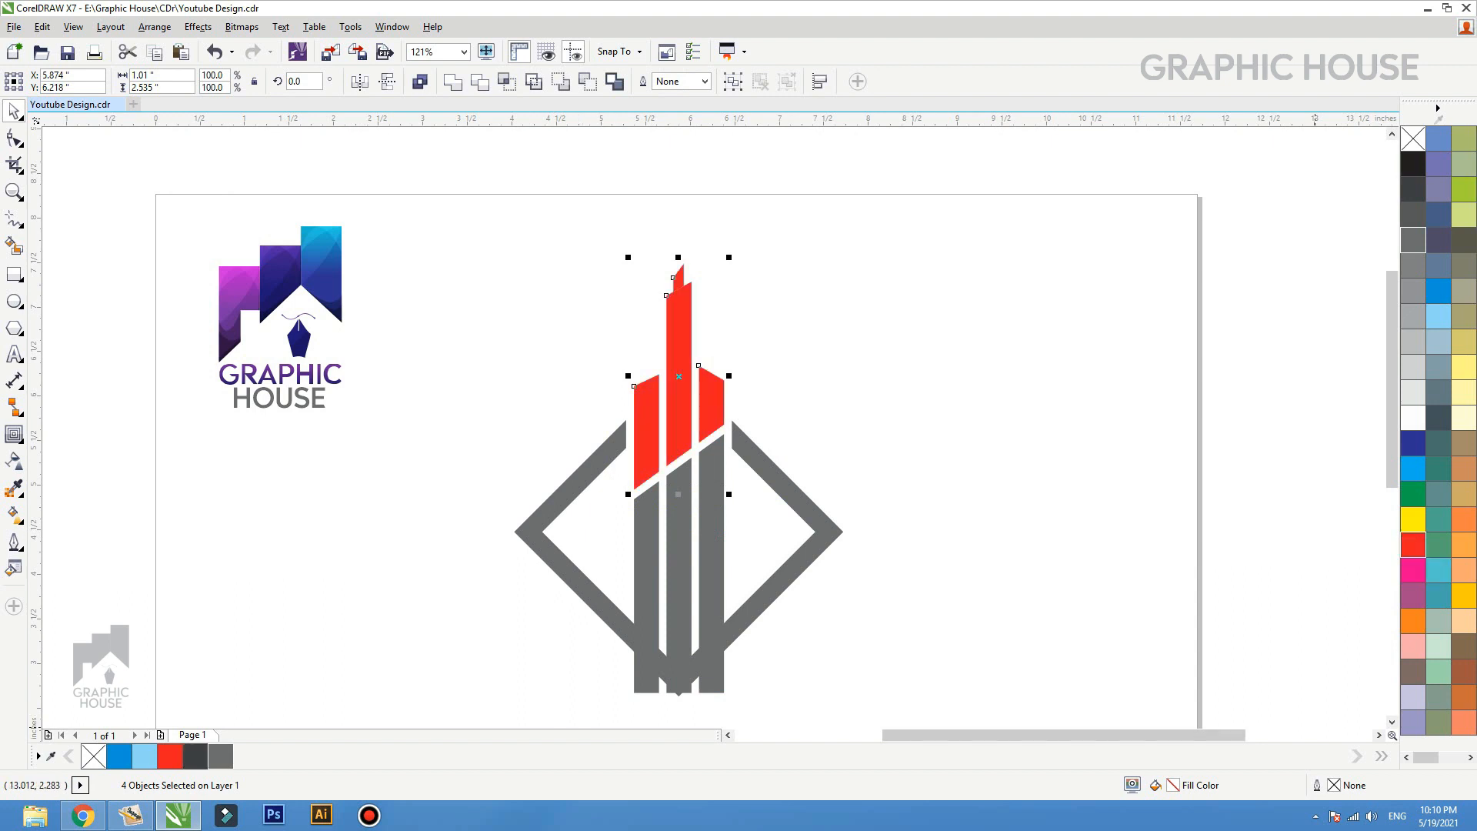
double_click(1173, 786)
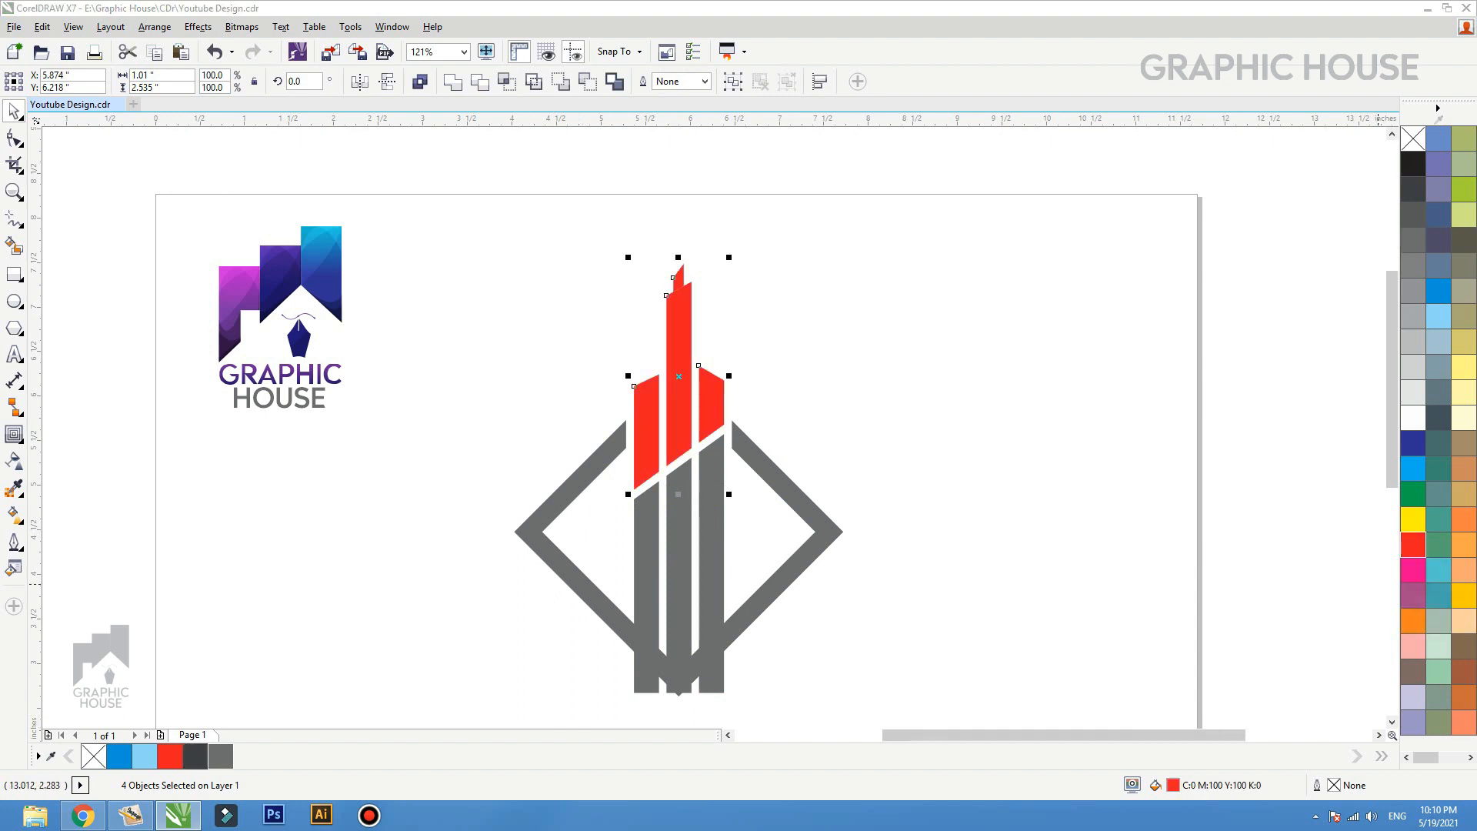
drag(1083, 228, 1106, 298)
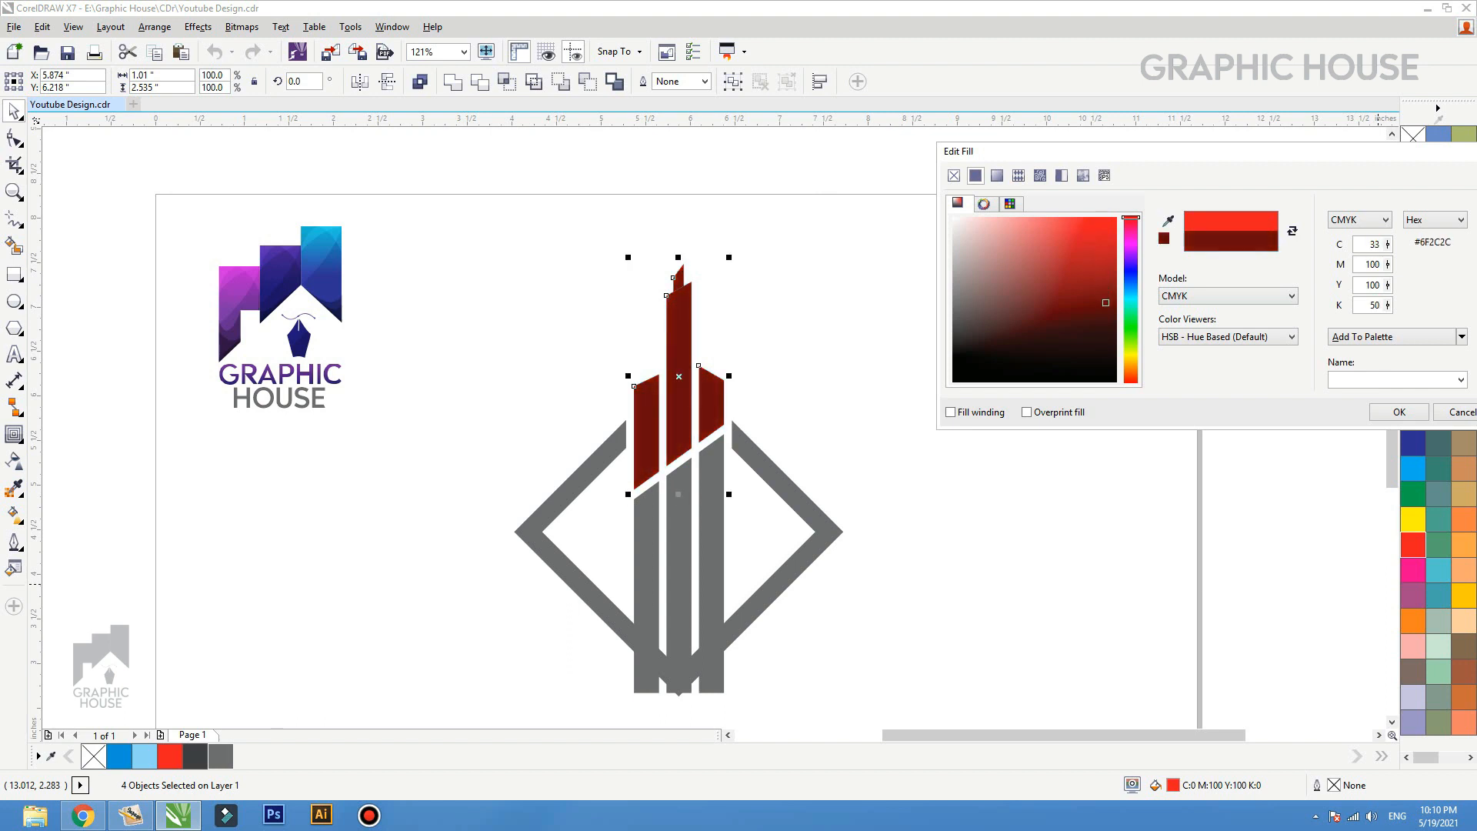
click(1392, 337)
click(1399, 412)
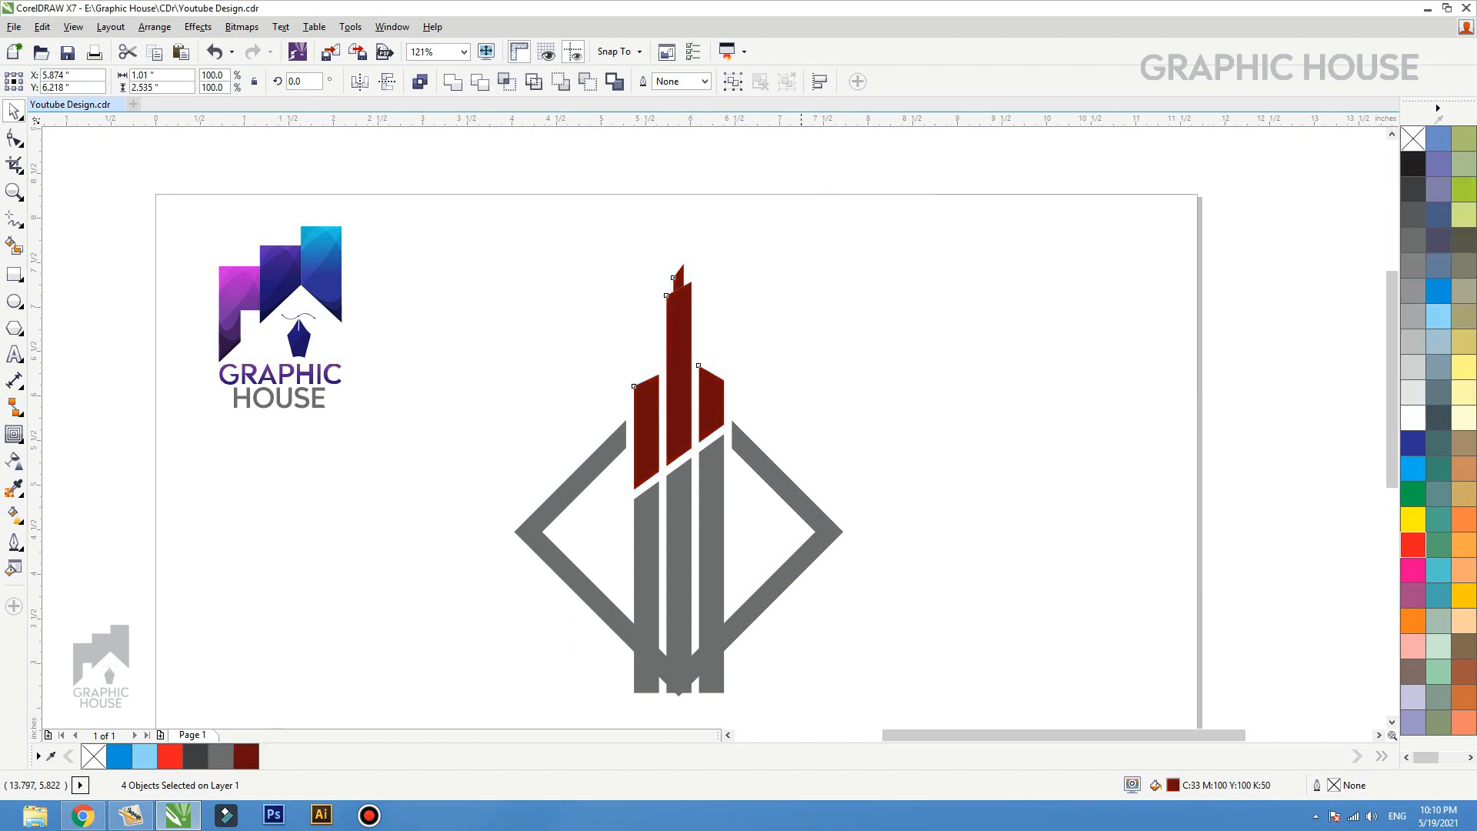
Step: Apply a linear gradient to the upper bar pieces and tip, from dark red at the bottom to bright red at the top
key(g)
drag(678, 446, 662, 308)
key(space)
key(Escape)
Step: Fill the small tip above the middle bar with 70% black
click(678, 277)
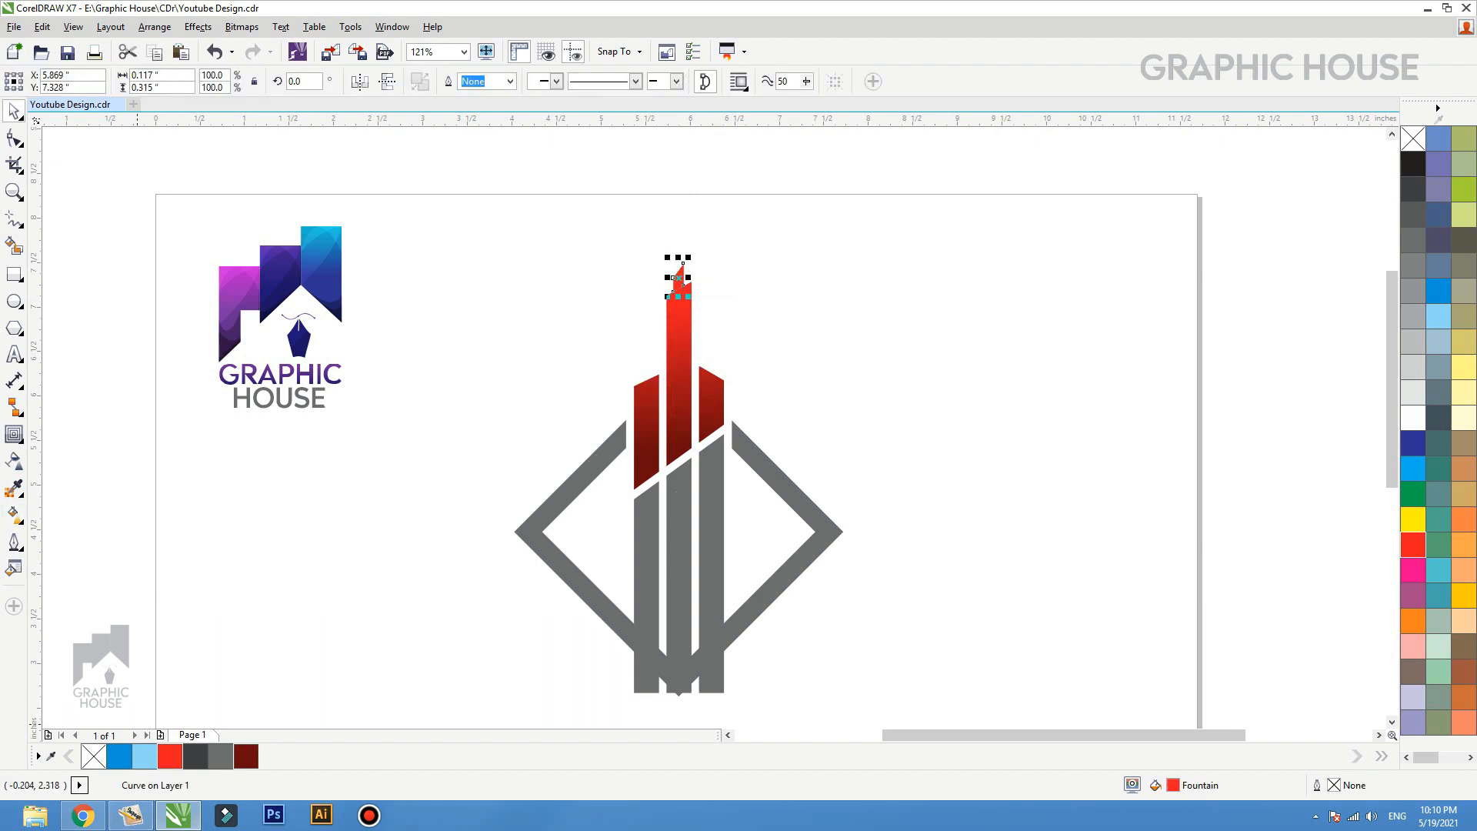
click(221, 756)
click(845, 424)
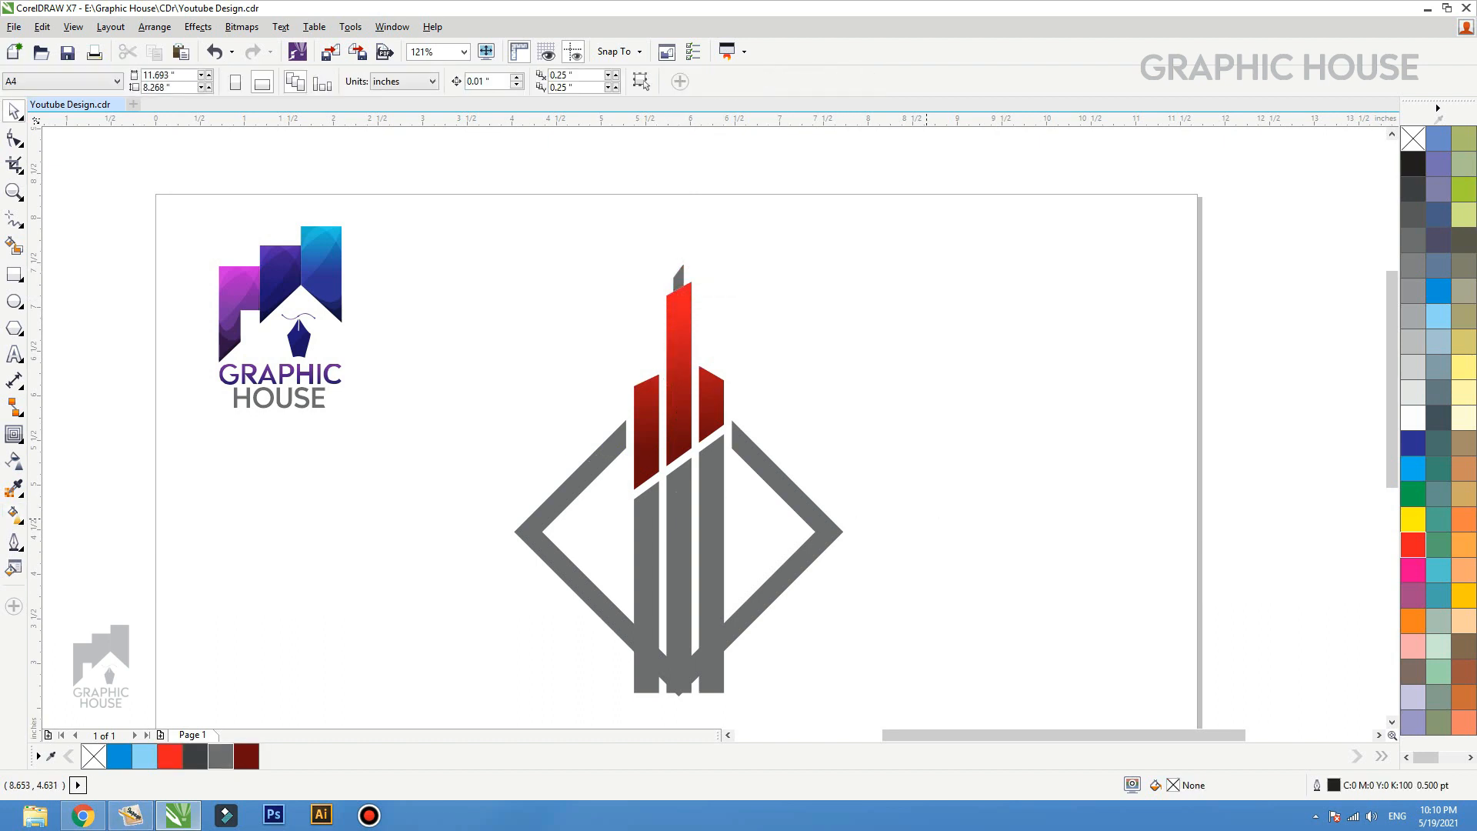
Step: Give the diamond frame and lower bar pieces a linear gradient from dark grey at the bottom to lighter grey at the top
drag(928, 521, 573, 591)
click(195, 756)
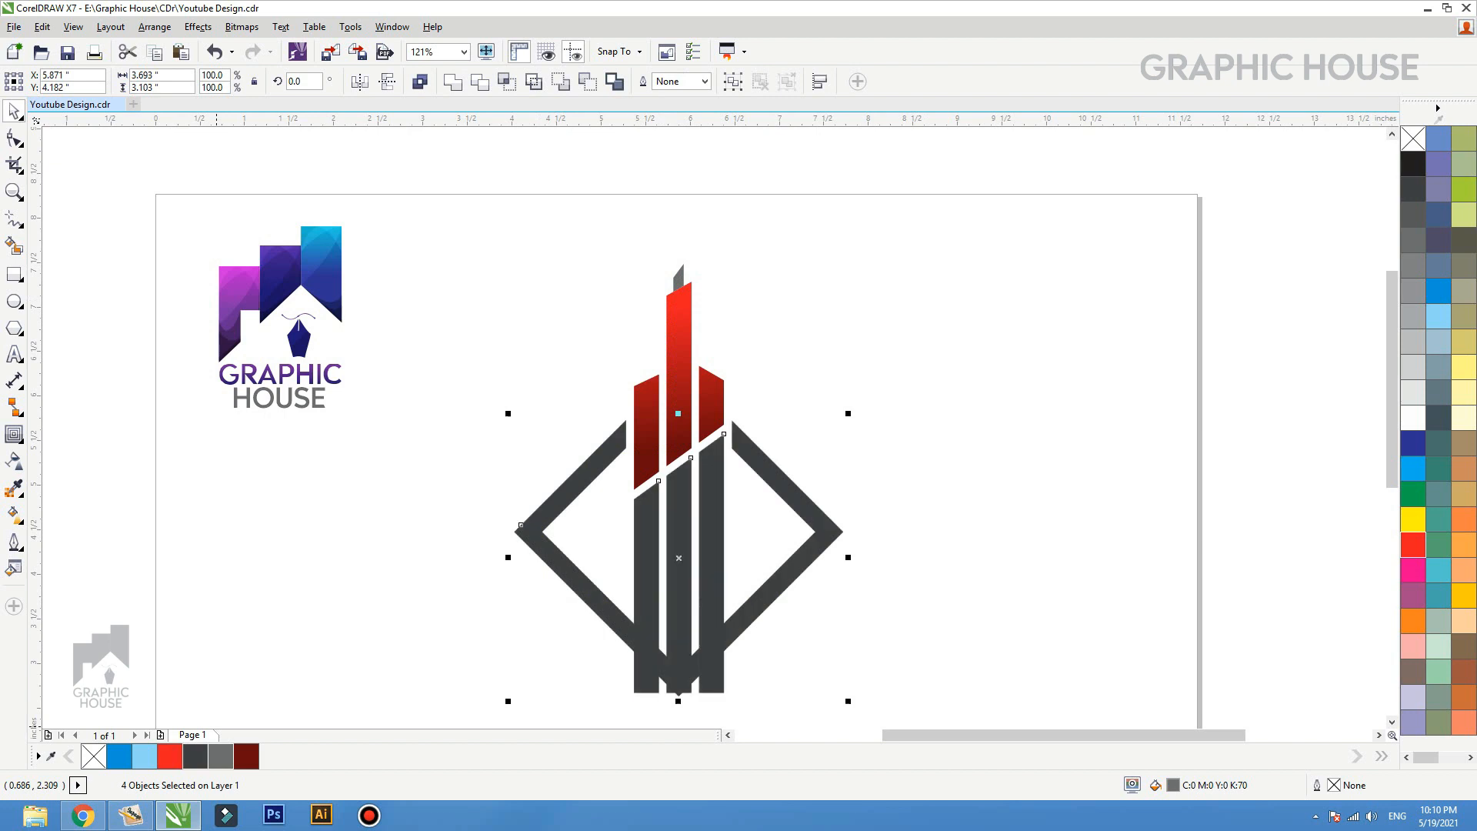
key(g)
drag(678, 682, 665, 453)
key(space)
click(773, 411)
Step: Draw a narrow rectangle about 0.087 by 1.471 in over the gap between the left and middle bars, across the frame's bottom corner
scroll(773, 412, down, 1)
key(F2)
drag(890, 396, 560, 618)
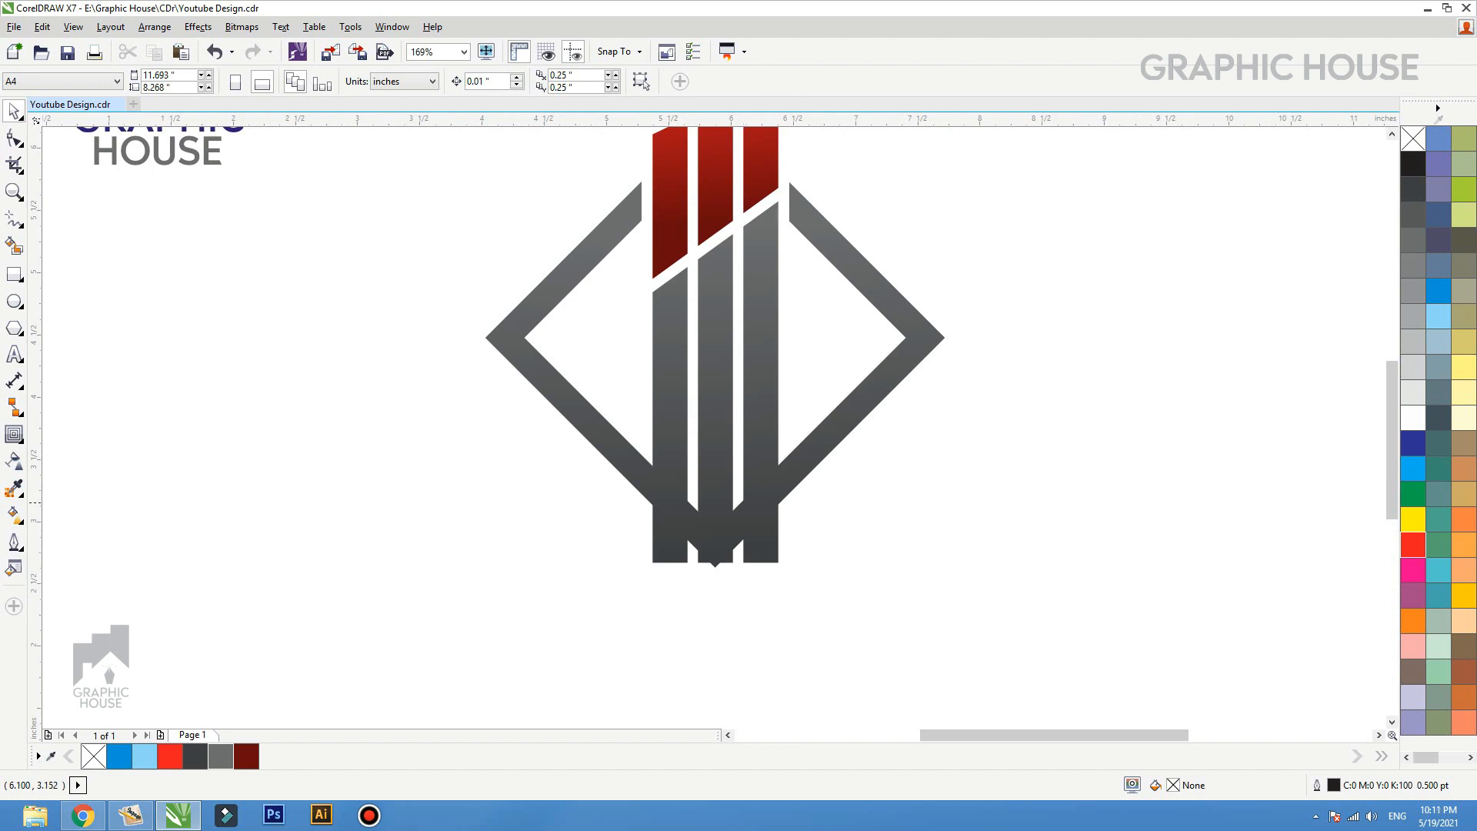
drag(1016, 315, 462, 665)
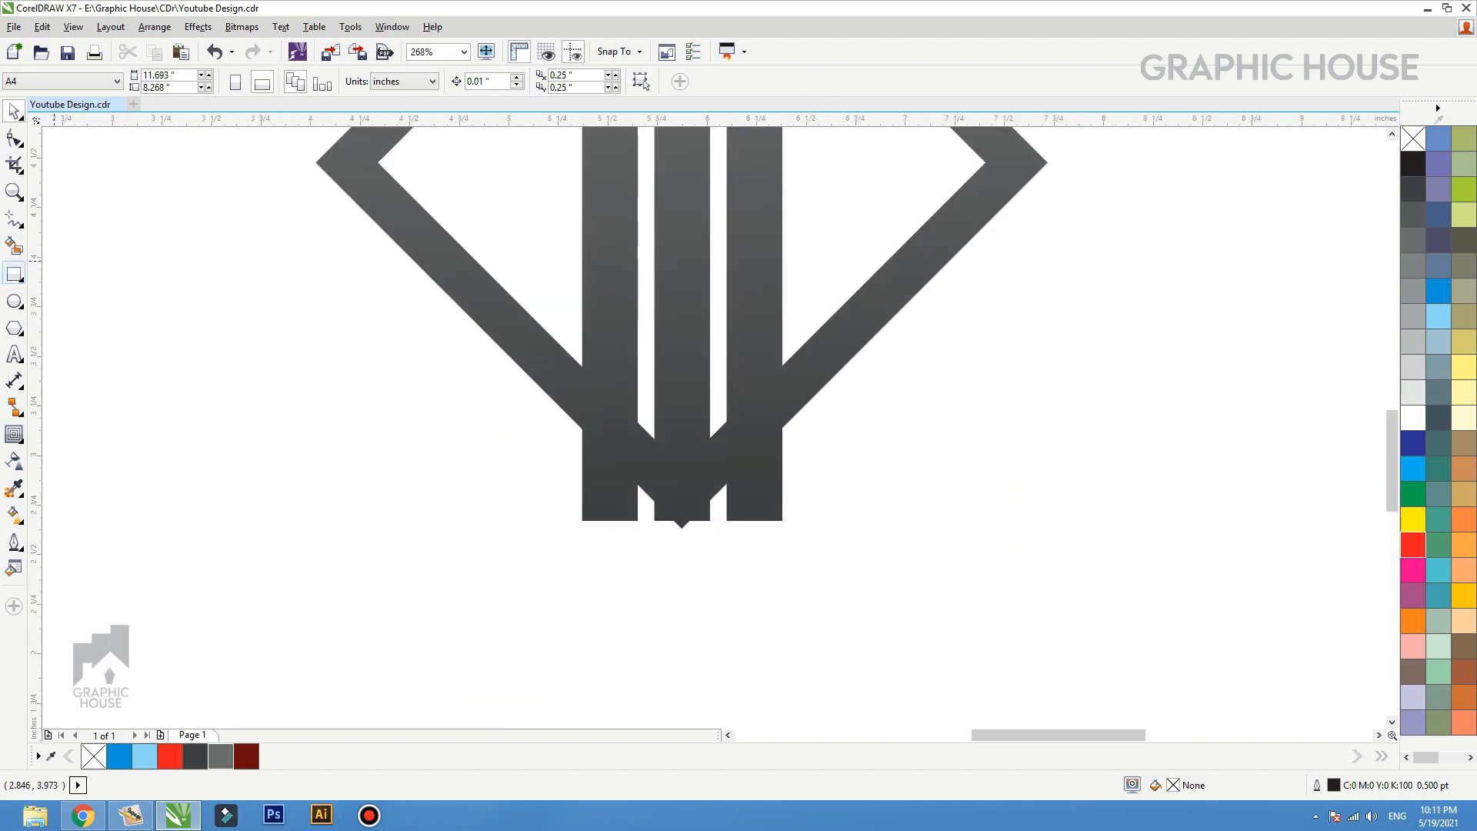
click(14, 274)
drag(638, 260, 655, 550)
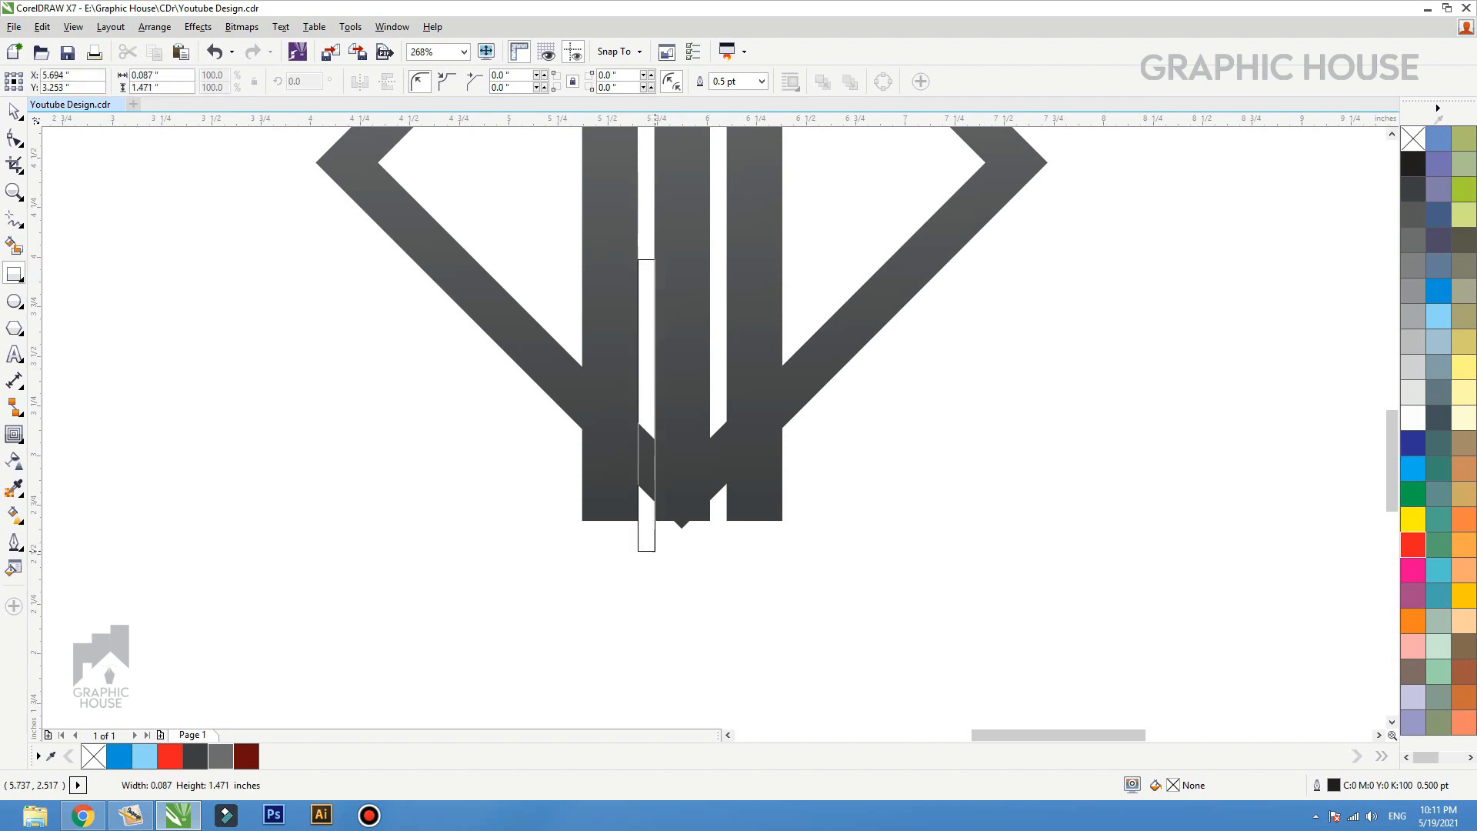
Step: Trim the diamond frame with the narrow rectangle between the left and middle bars, and delete the rectangle
key(space)
shift+click(505, 294)
click(480, 81)
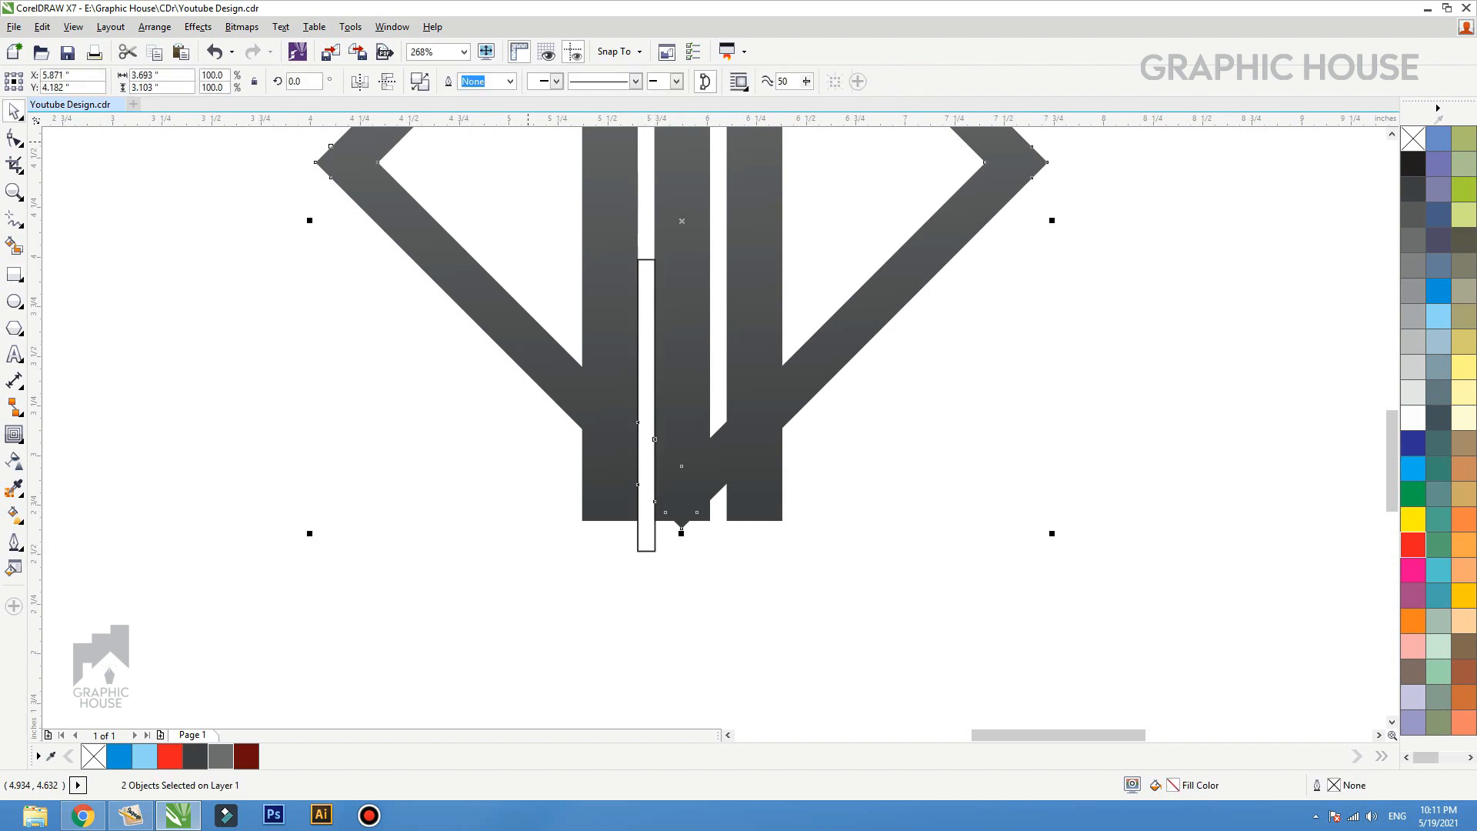
click(617, 578)
click(646, 551)
key(Delete)
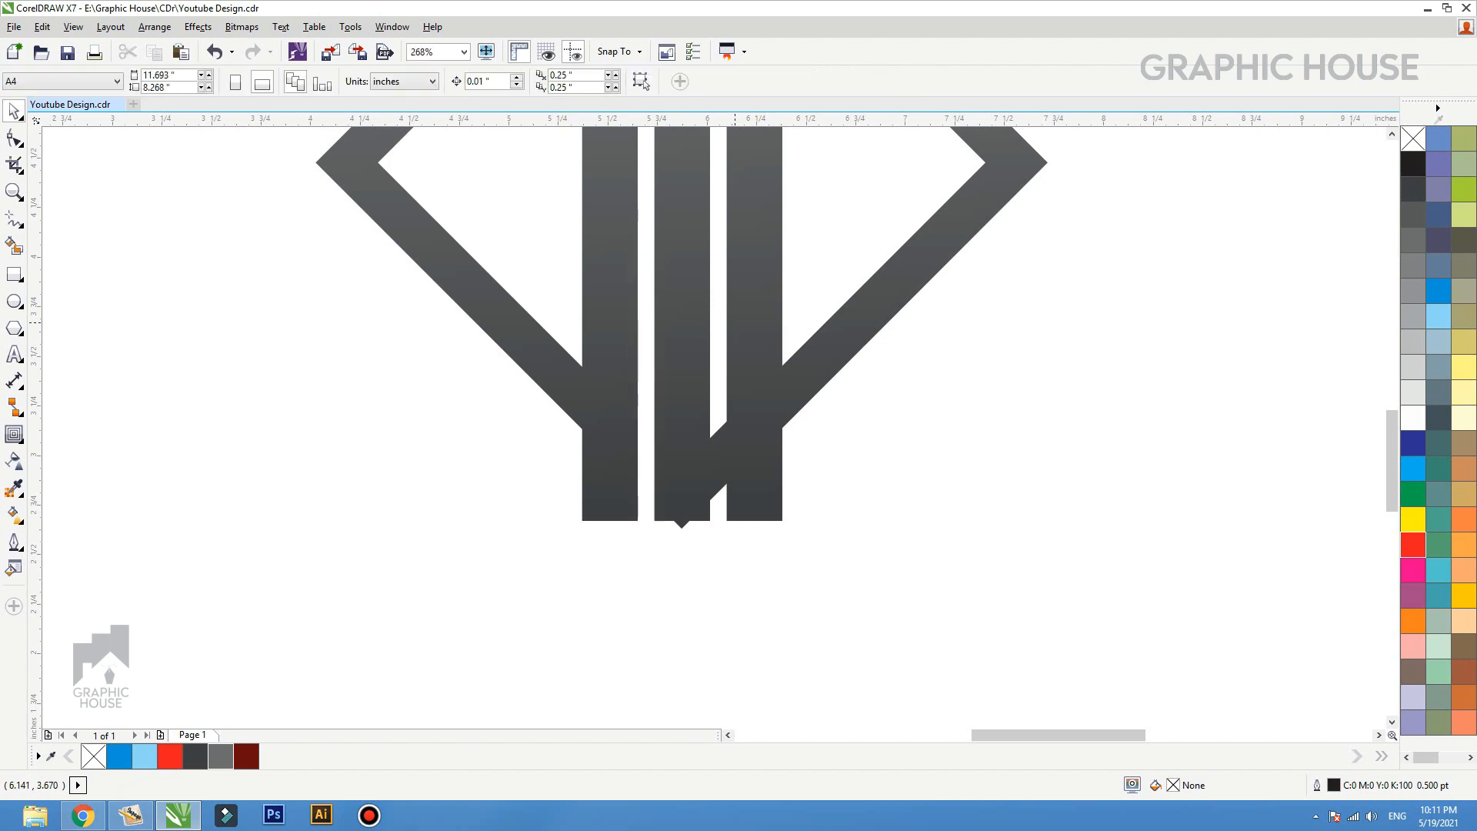
Step: Trim the frame with another narrow rectangle drawn over the gap between the middle and right bars, and delete that rectangle
key(F6)
drag(726, 283, 710, 534)
key(space)
shift+click(508, 323)
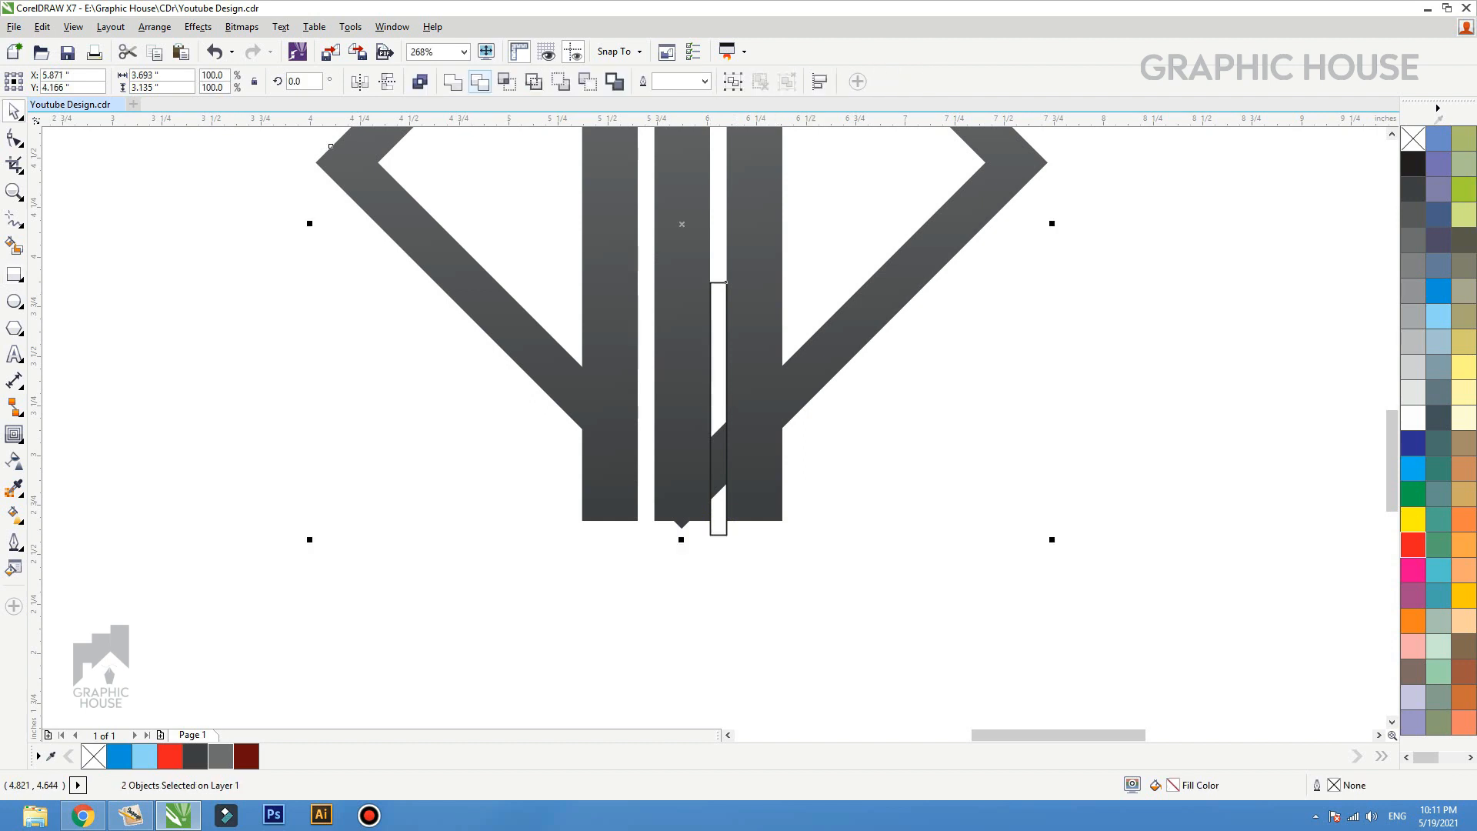
click(479, 81)
key(Delete)
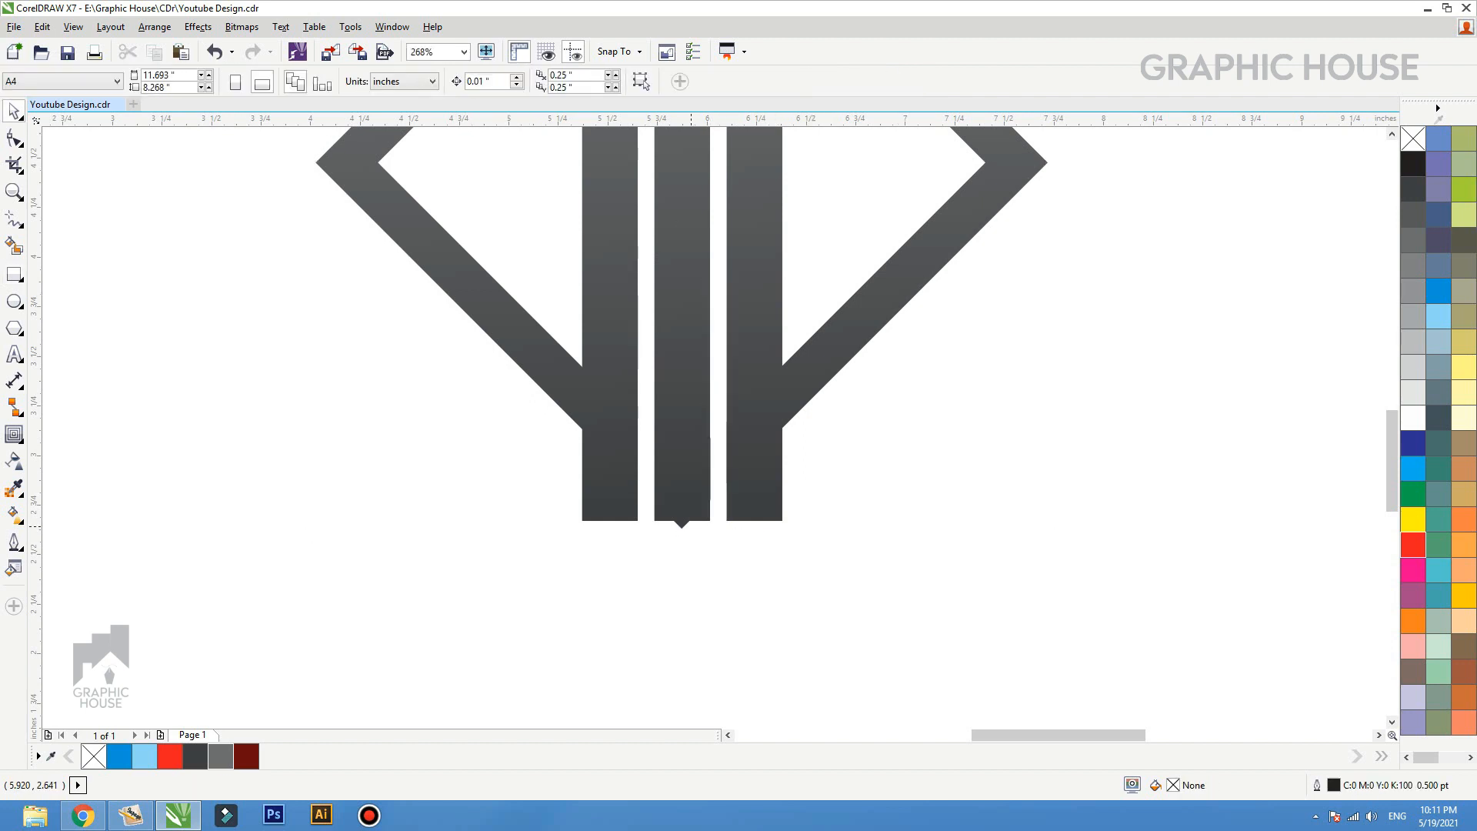
drag(681, 526, 657, 548)
key(ctrl+z)
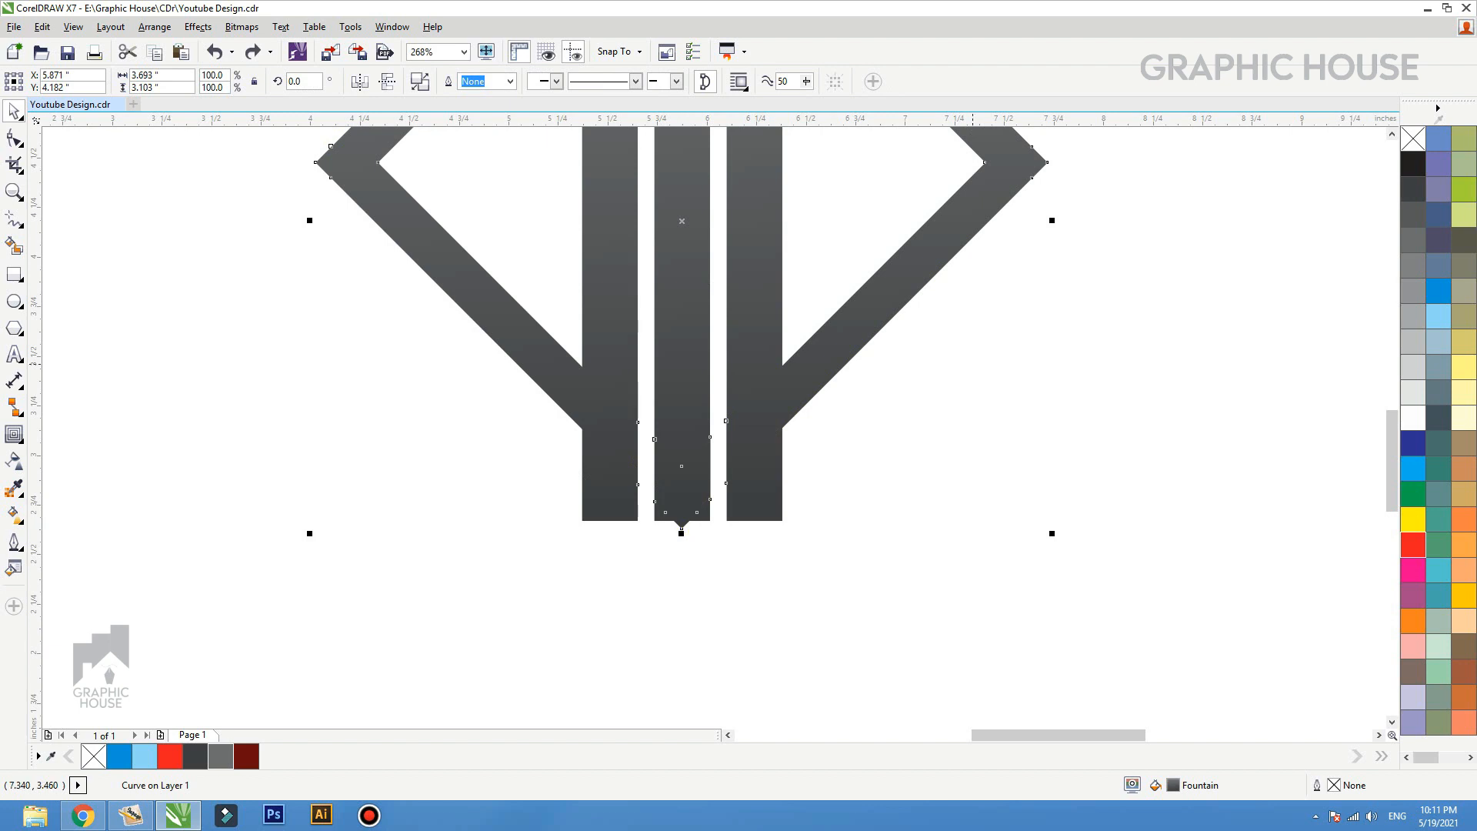
click(972, 363)
scroll(876, 318, down, 2)
drag(879, 314, 978, 409)
key(ctrl+z)
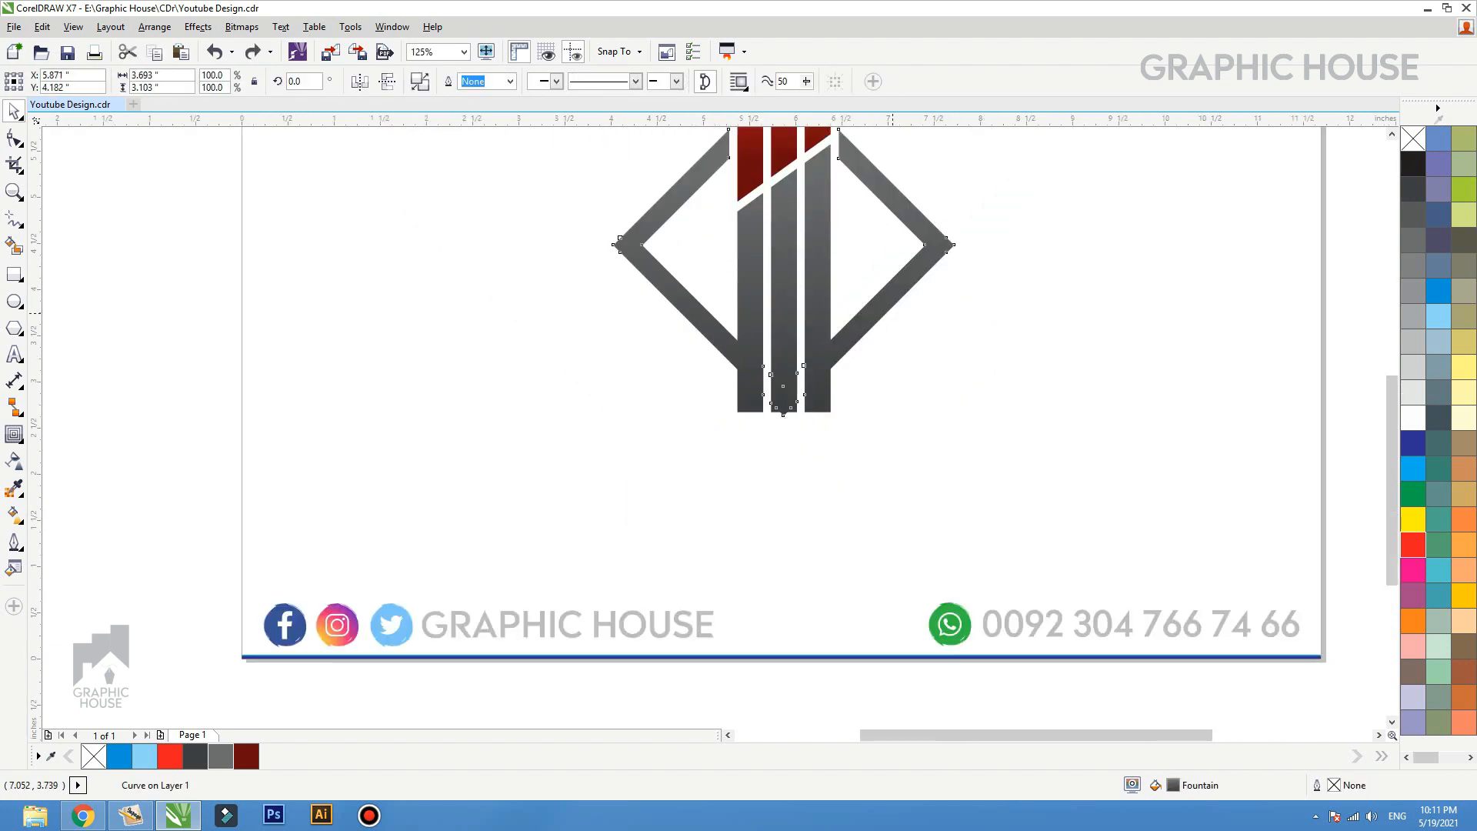
Step: Delete the nodes of the leftover frame piece behind the lower end of the middle bar
key(F10)
key(F2)
drag(938, 263, 767, 631)
key(Delete)
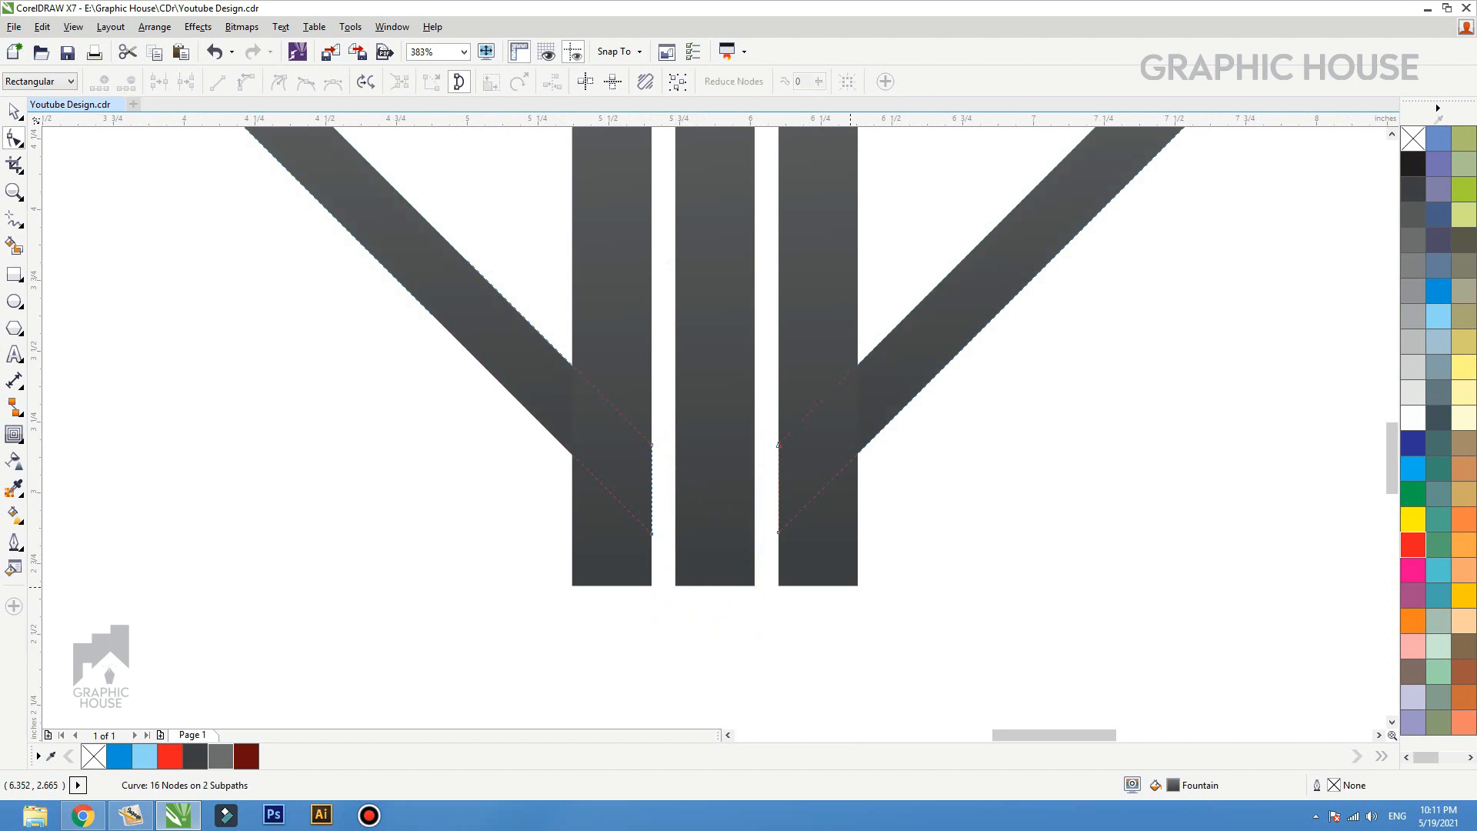
Step: Raise the bottom nodes of the right and left bars so their lower ends stay inside the frame's diagonal arms
click(846, 558)
drag(921, 541, 779, 443)
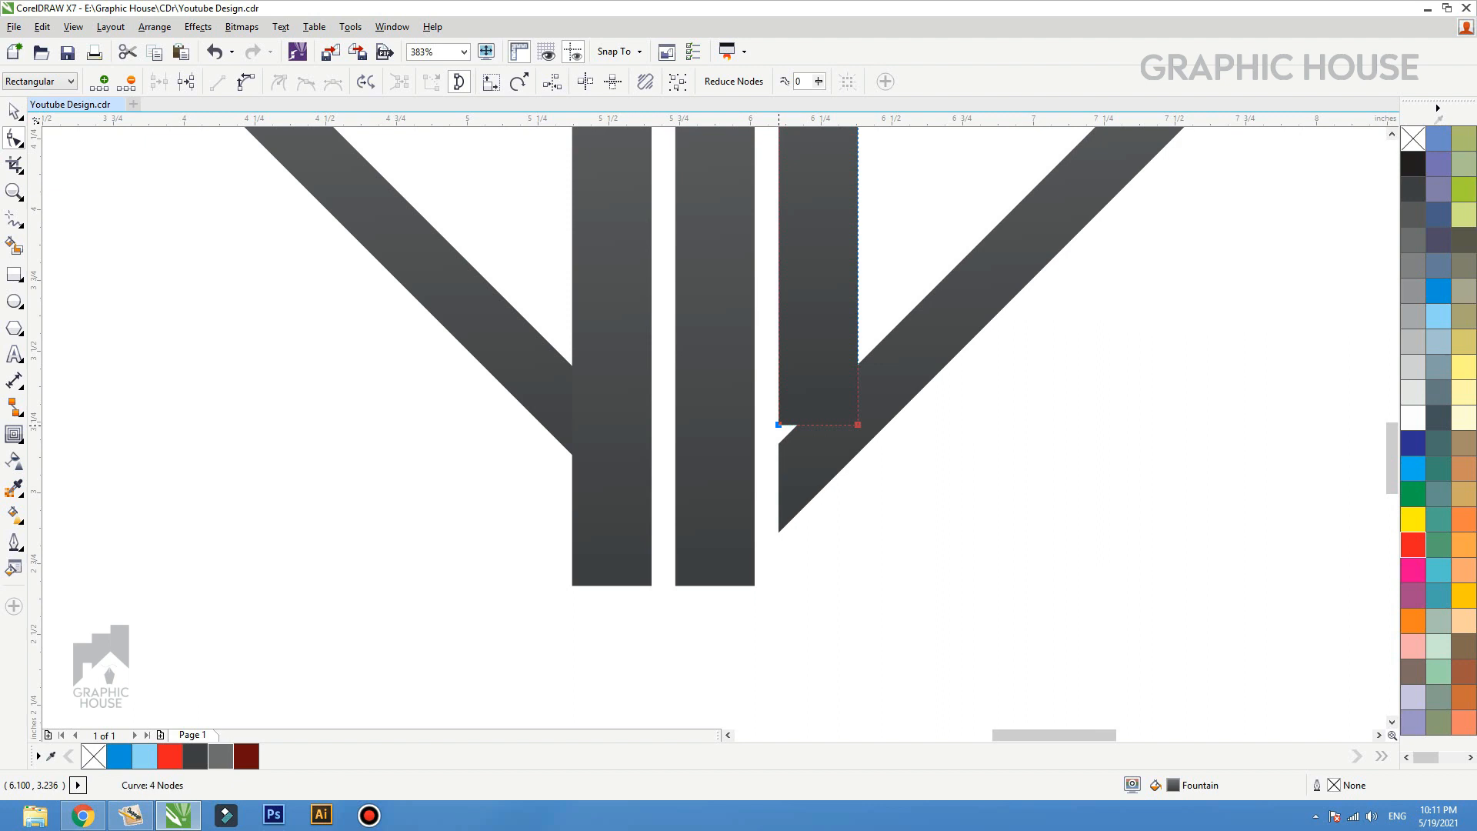
drag(779, 424, 858, 422)
click(594, 561)
drag(550, 536, 652, 459)
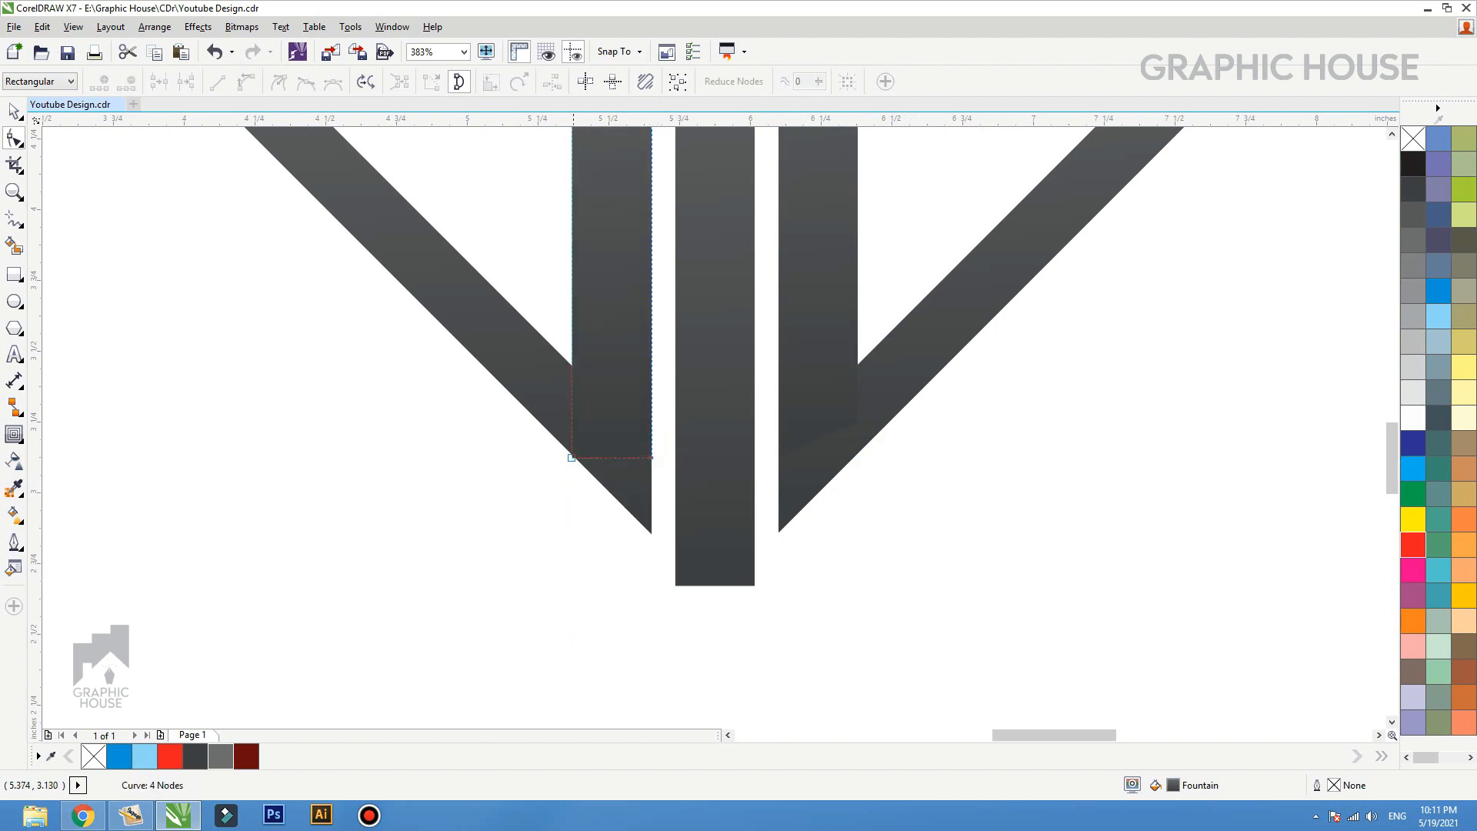
key(space)
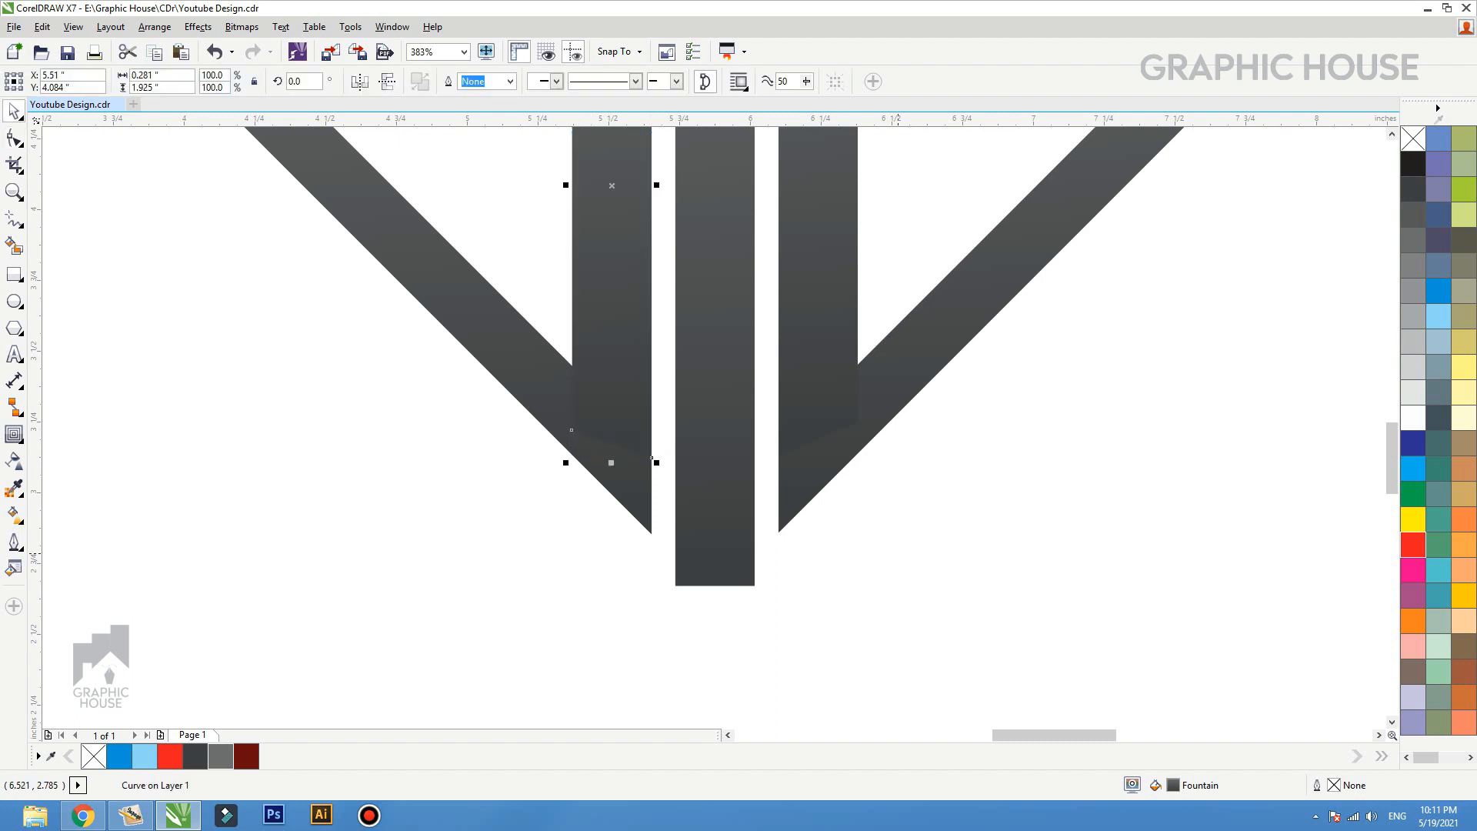
key(Escape)
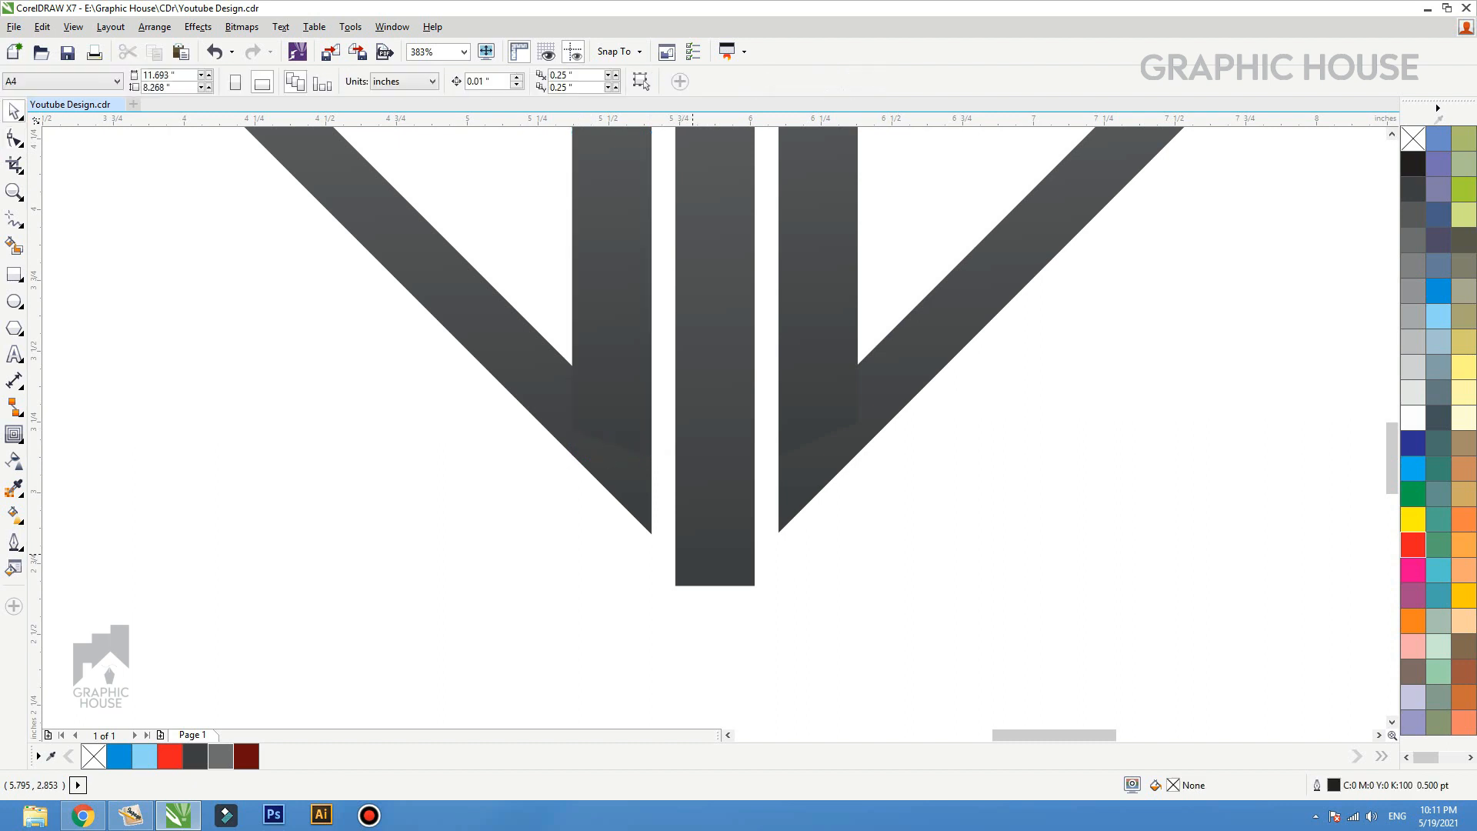
Step: Shorten the middle bar to the level of the frame's lower points using a temporary horizontal guideline
drag(36, 120, 793, 610)
click(721, 568)
key(F10)
drag(675, 586, 675, 534)
key(space)
click(864, 534)
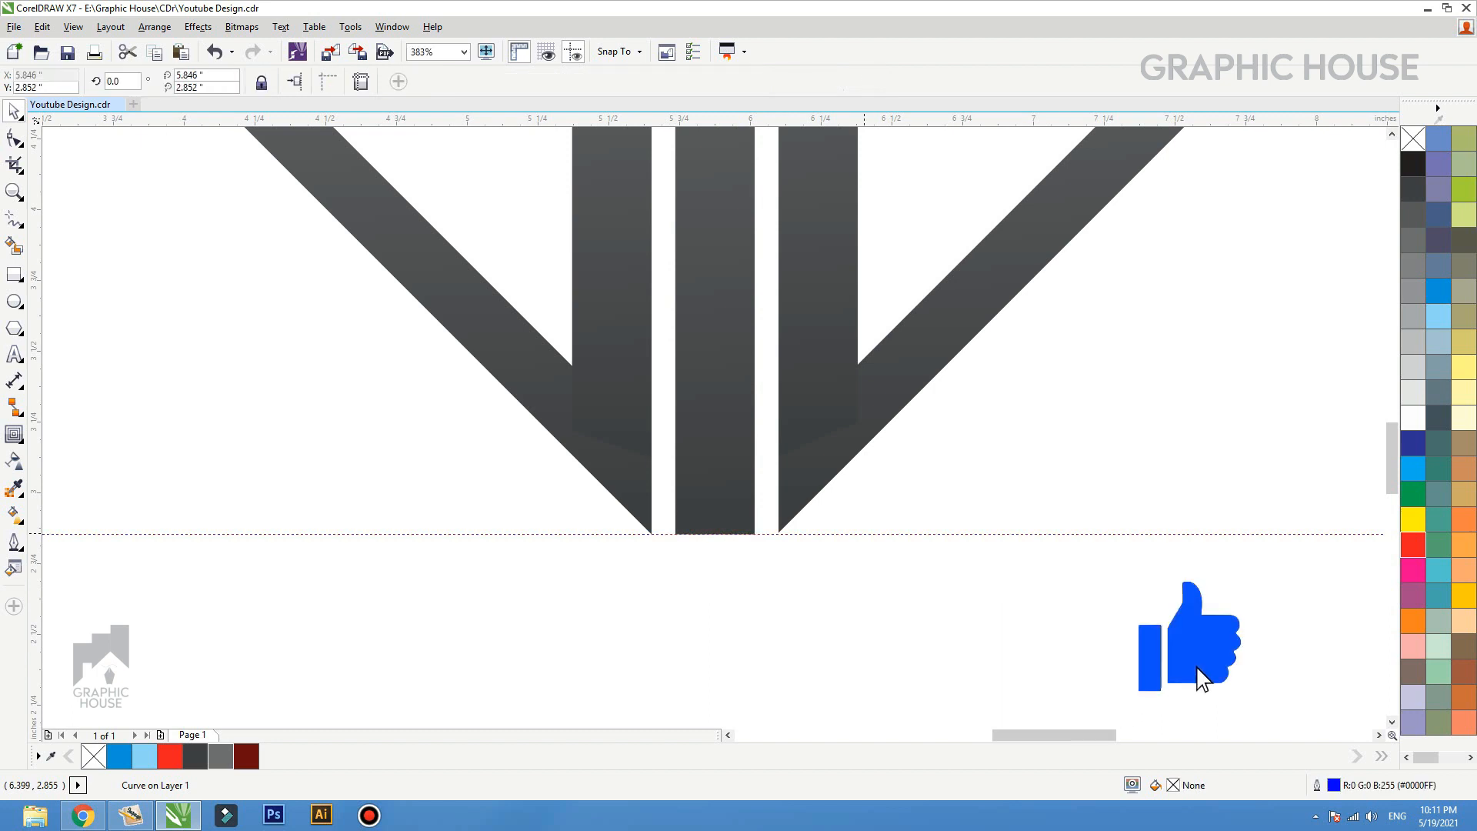
key(Delete)
Step: Draw a thin antenna rectangle about 0.018 by 0.403 in over the grey tip, filled with 90% black and without outline
scroll(776, 590, down, 2)
drag(620, 209, 972, 625)
key(shift+F2)
key(Escape)
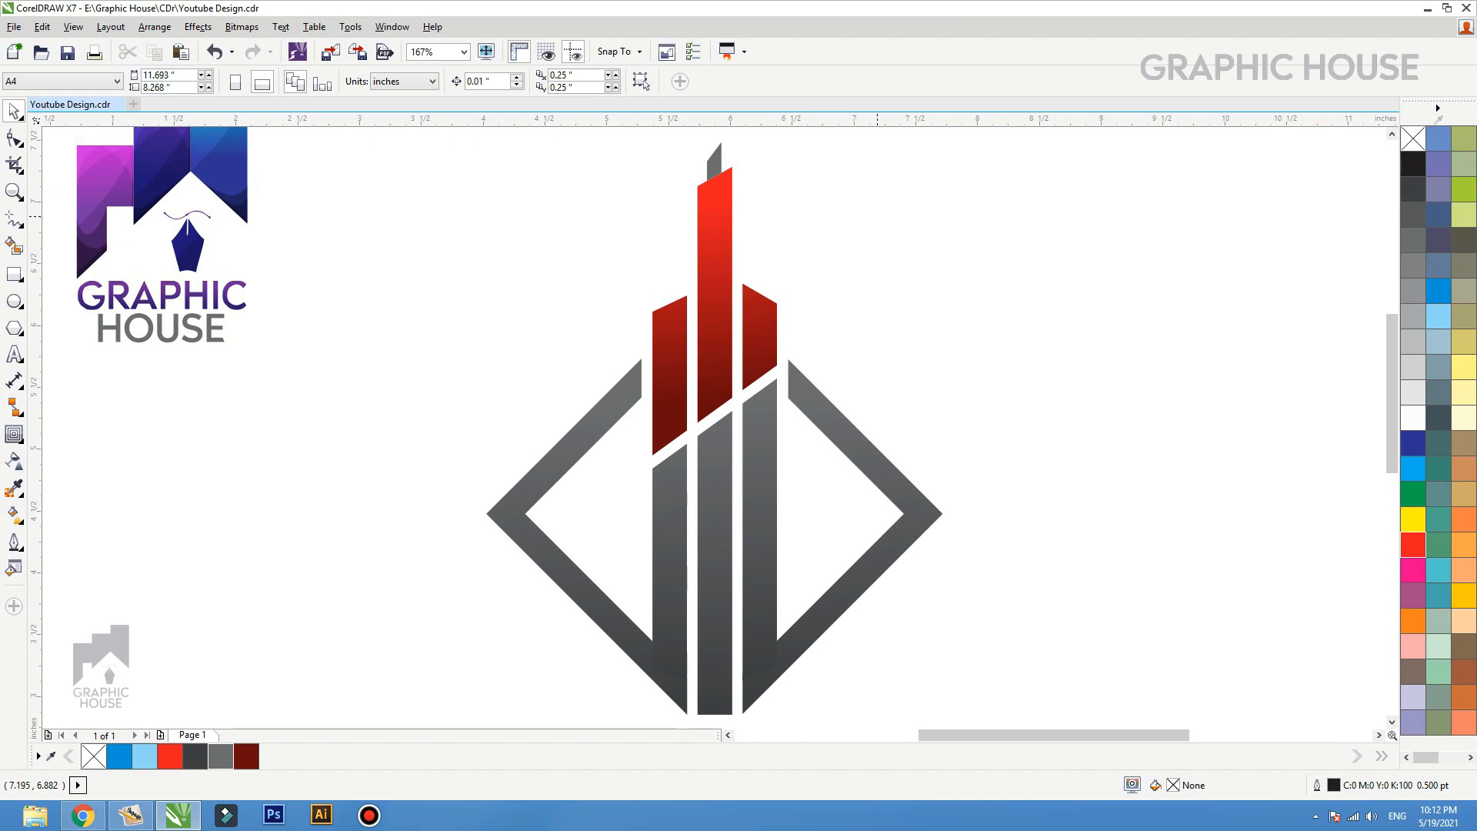
key(F3)
key(F2)
drag(668, 301, 787, 389)
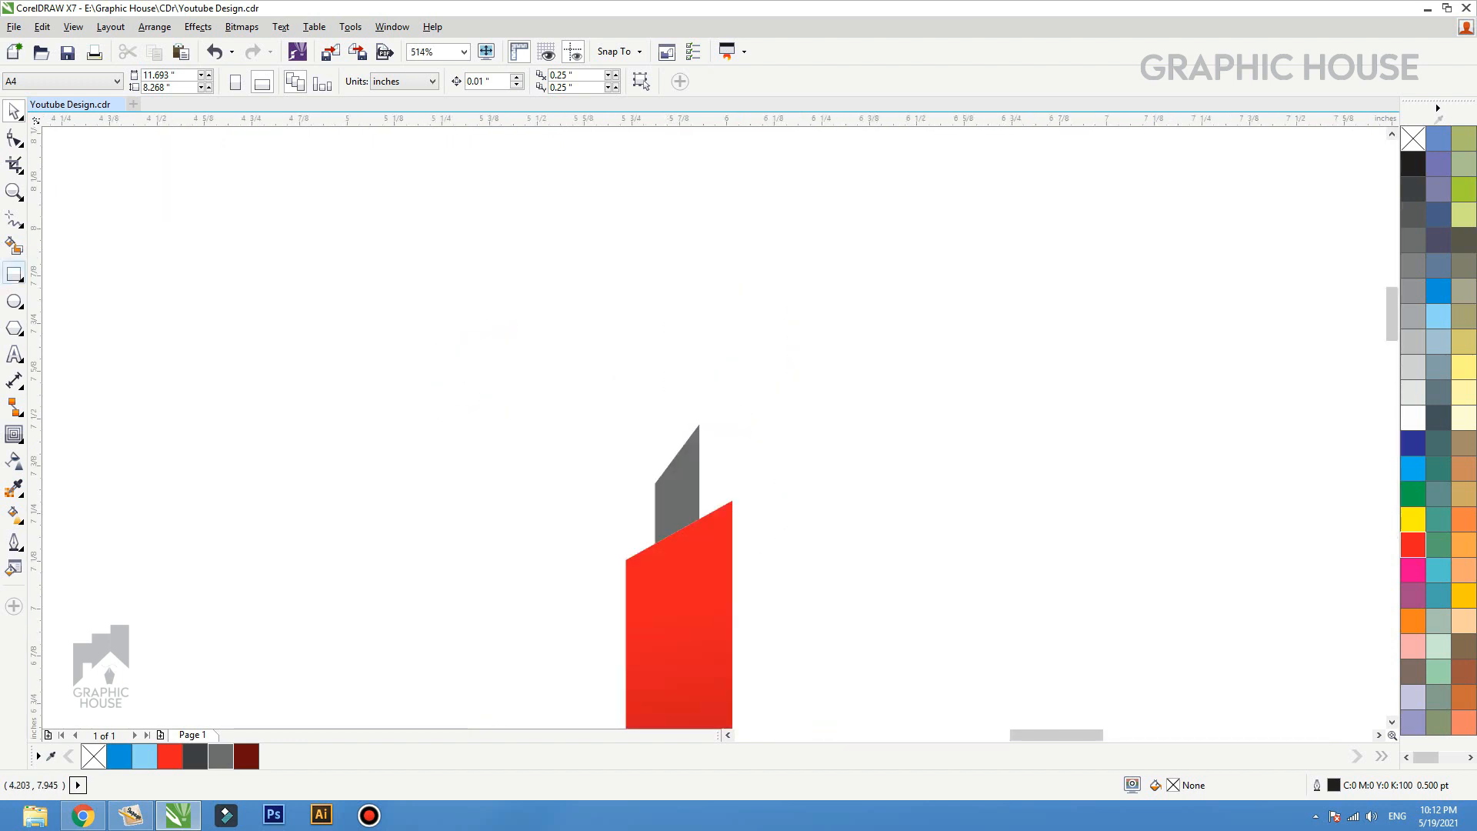
click(14, 273)
drag(666, 402, 673, 555)
key(space)
click(196, 757)
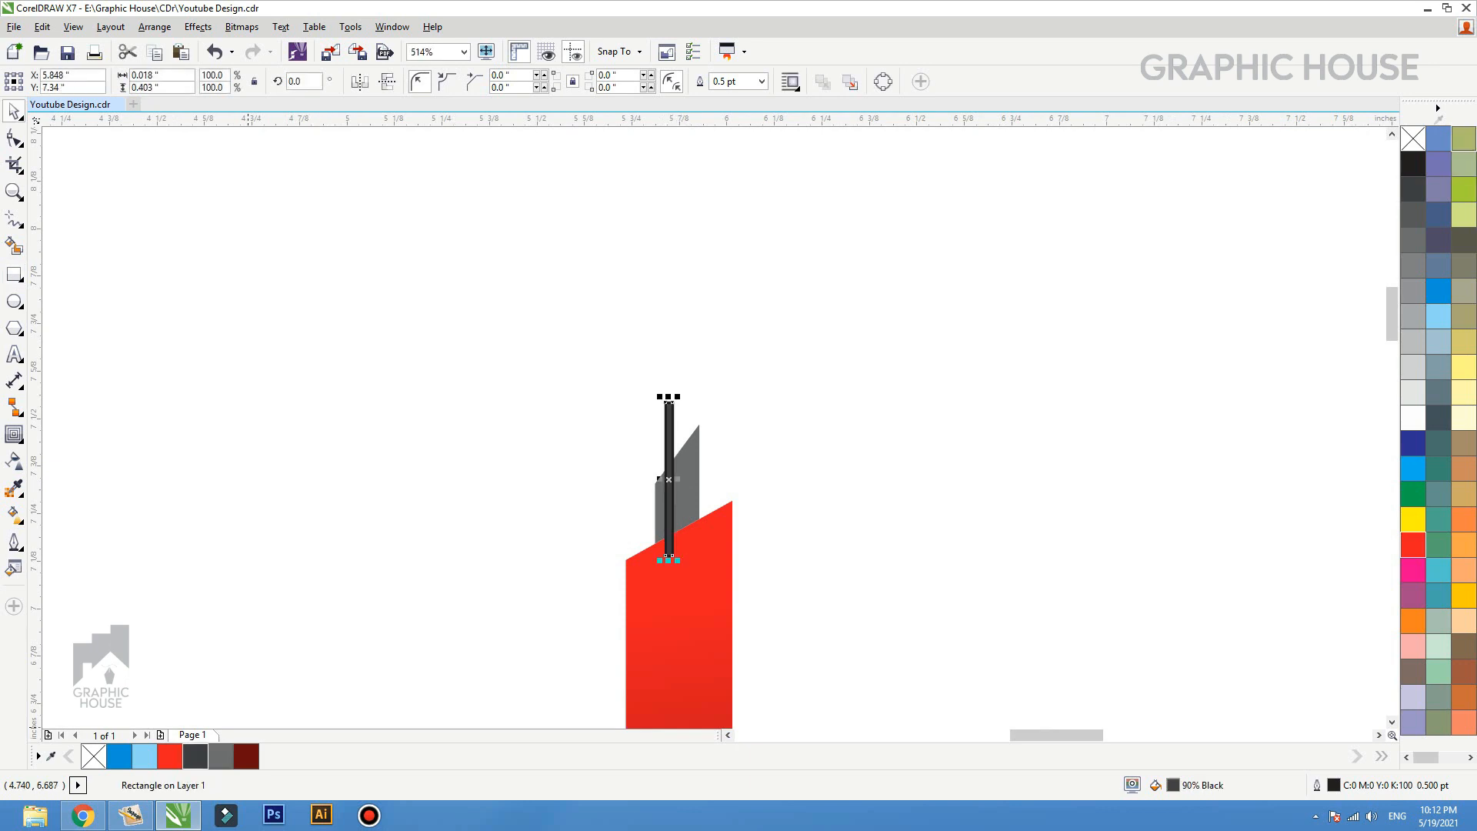
right_click(1413, 138)
Step: Raise the antenna, centre it horizontally on the grey tip and send it behind the tip
drag(668, 496, 674, 471)
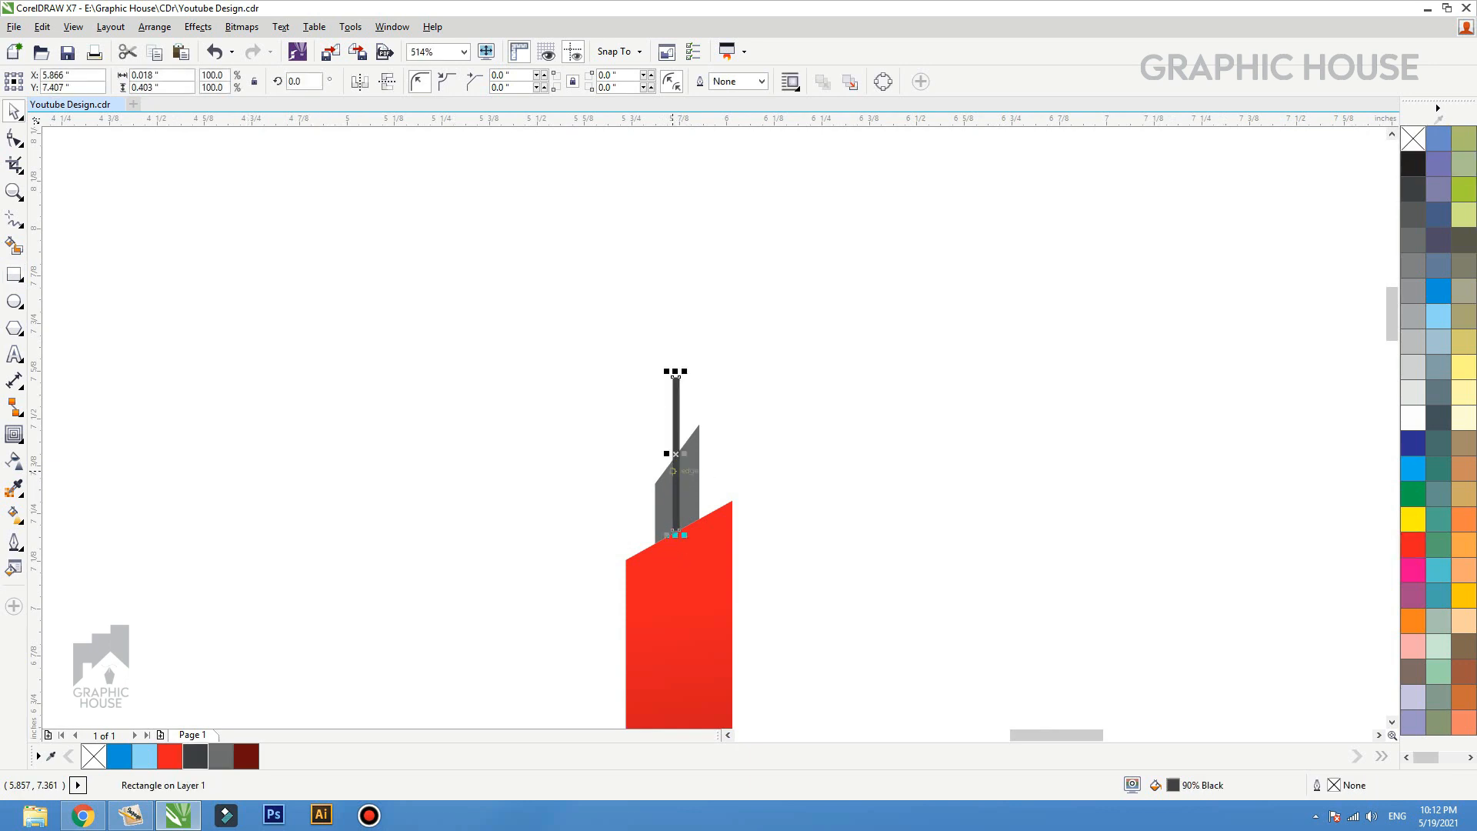
shift+click(689, 472)
key(c)
click(727, 465)
click(680, 414)
key(ctrl+Page_Down)
key(shift+Page_Down)
click(734, 329)
Step: Group all the logo objects and move the group to the middle of the page
scroll(739, 322, down, 3)
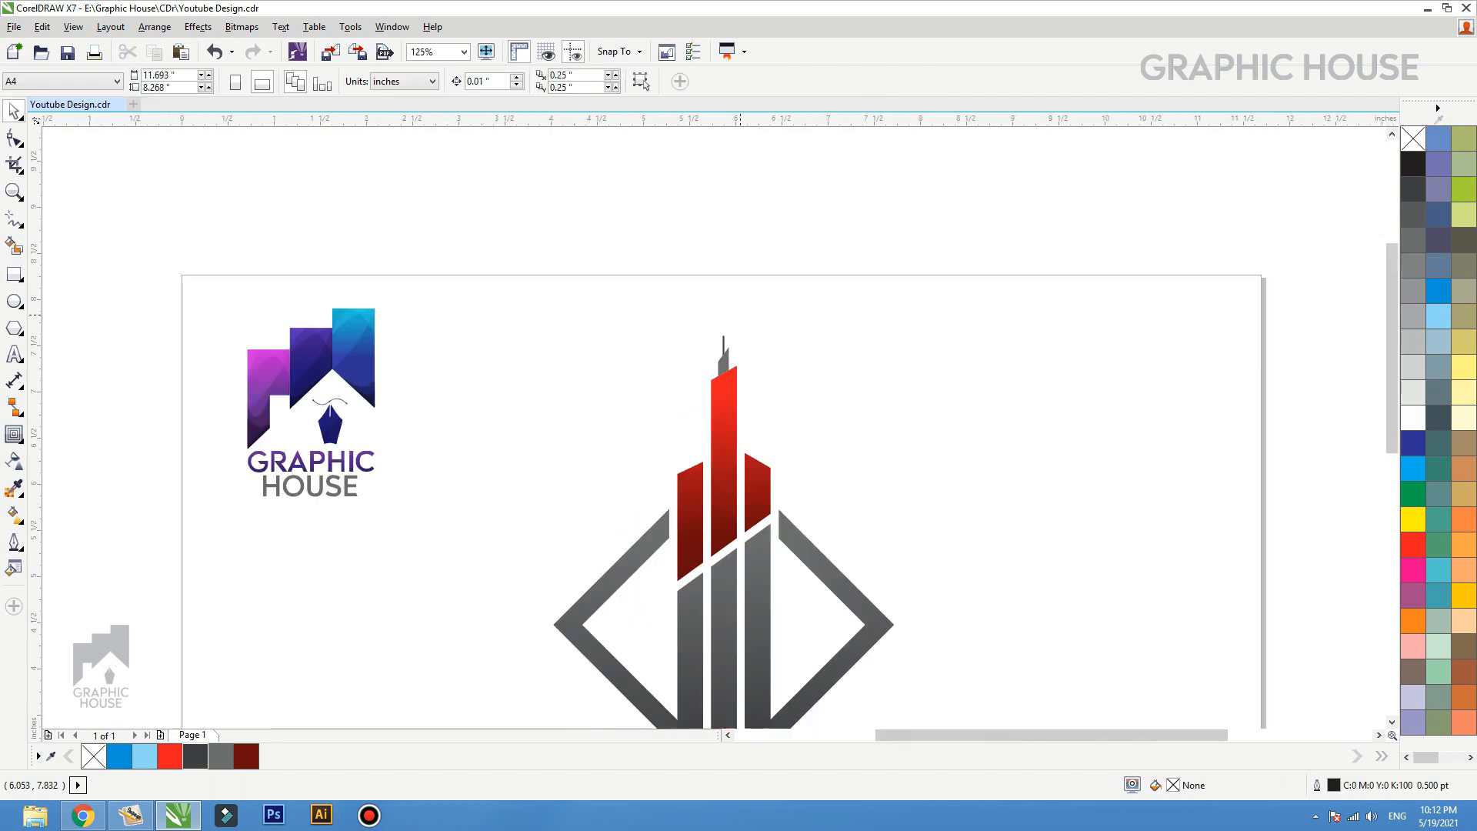
scroll(901, 290, down, 2)
drag(900, 290, 596, 591)
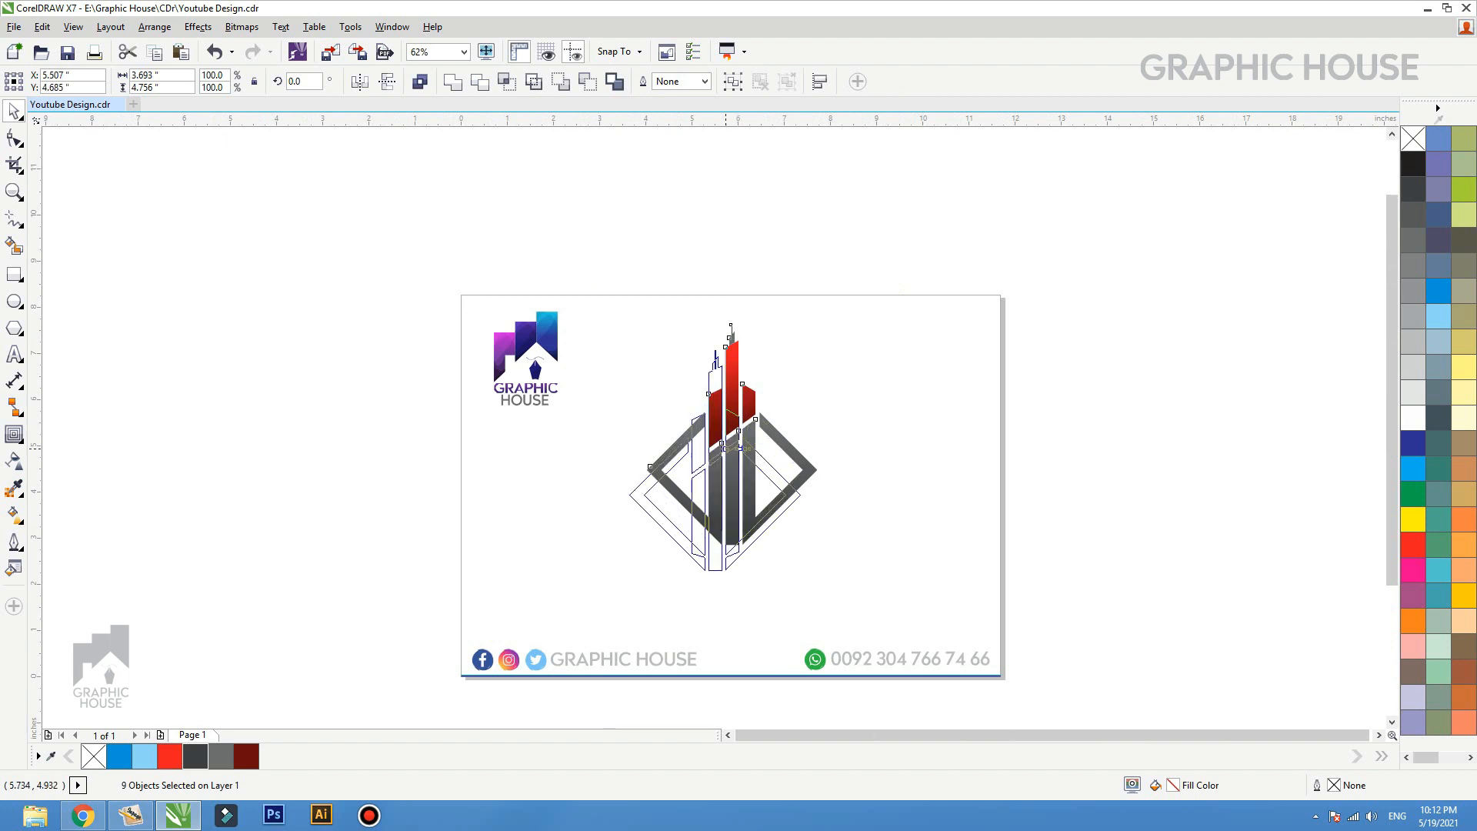
drag(726, 449, 726, 448)
key(ctrl+g)
drag(700, 498, 704, 511)
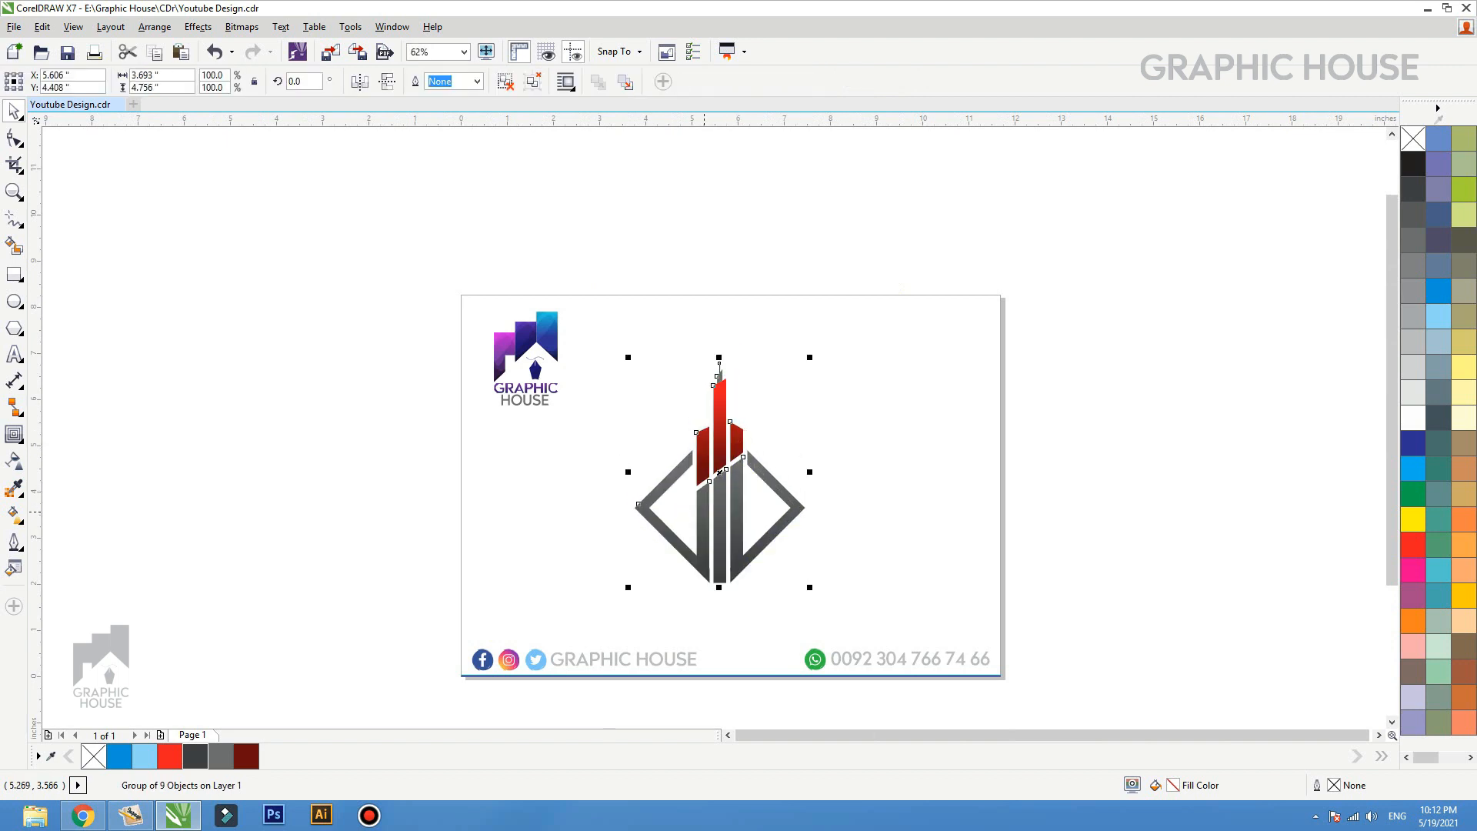
key(shift+F2)
key(Escape)
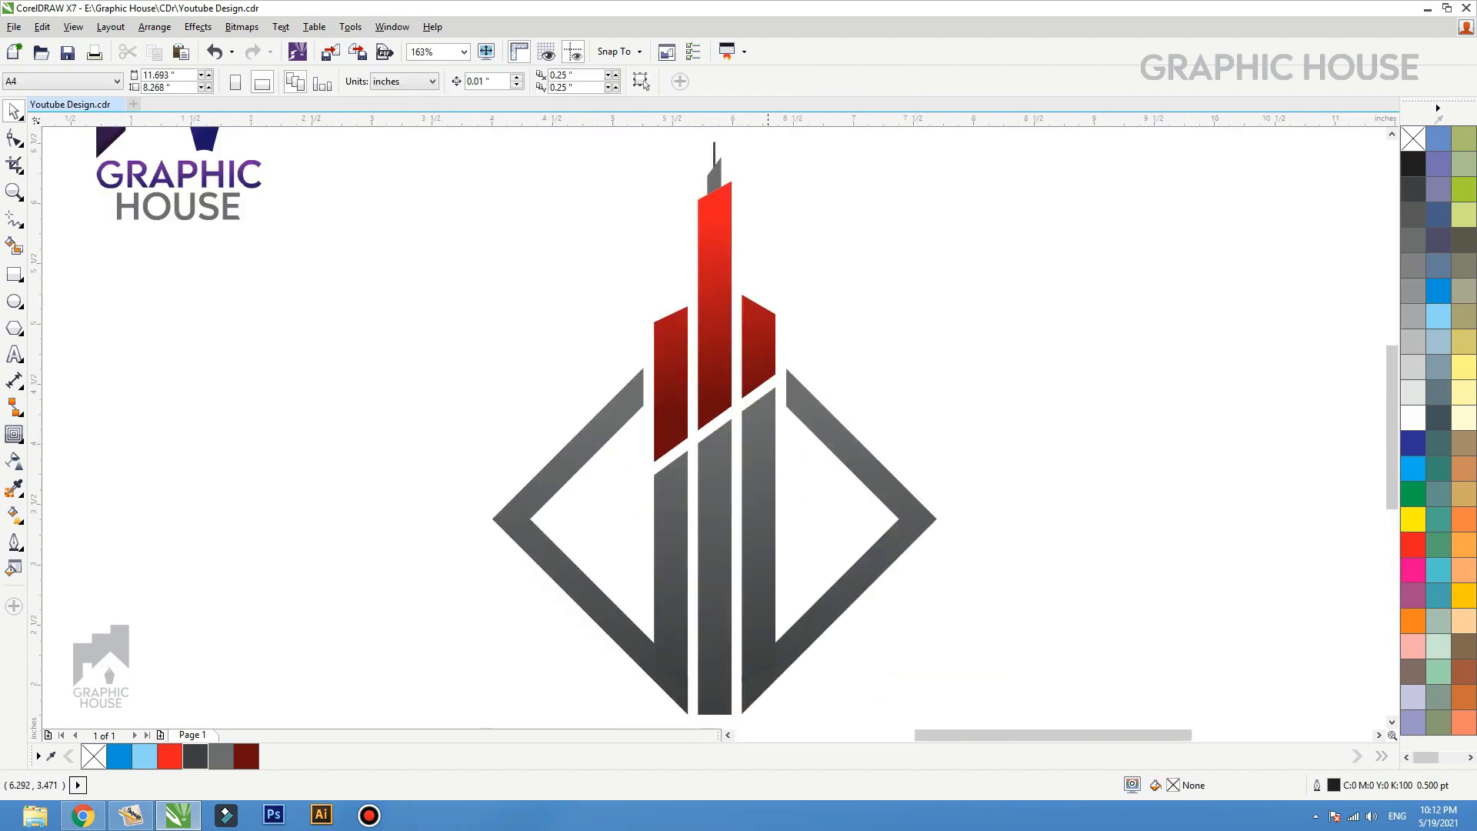
Step: Ungroup the logo into its separate objects
drag(766, 570, 958, 558)
key(ctrl+z)
shift+click(844, 589)
key(ctrl+z)
key(Escape)
Step: Weld the left and right lower bars and the diamond frame into one shape
click(664, 605)
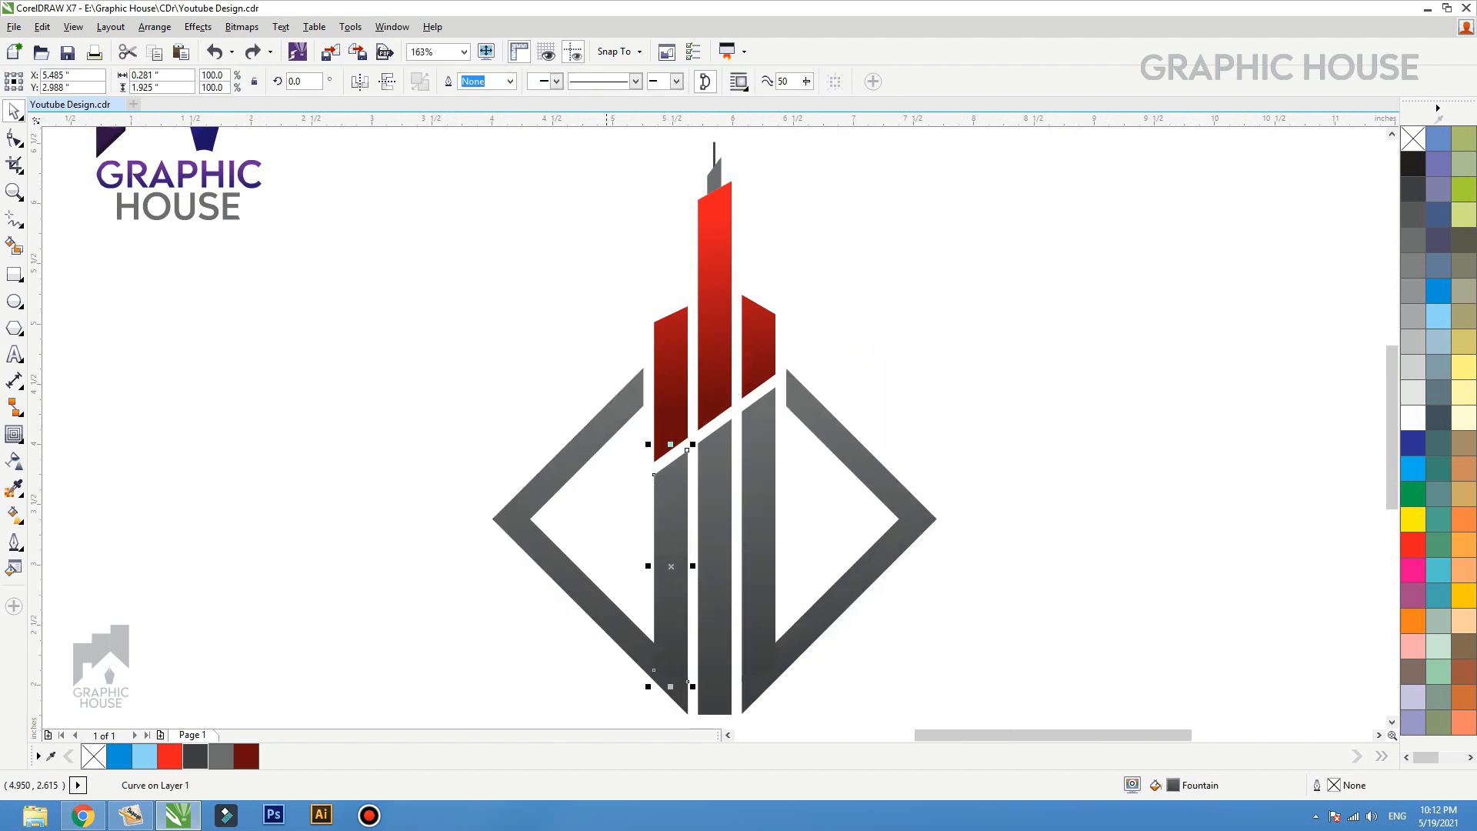
shift+click(577, 585)
drag(577, 585, 531, 572)
key(ctrl+z)
shift+click(762, 596)
drag(762, 596, 831, 653)
key(ctrl+z)
click(453, 81)
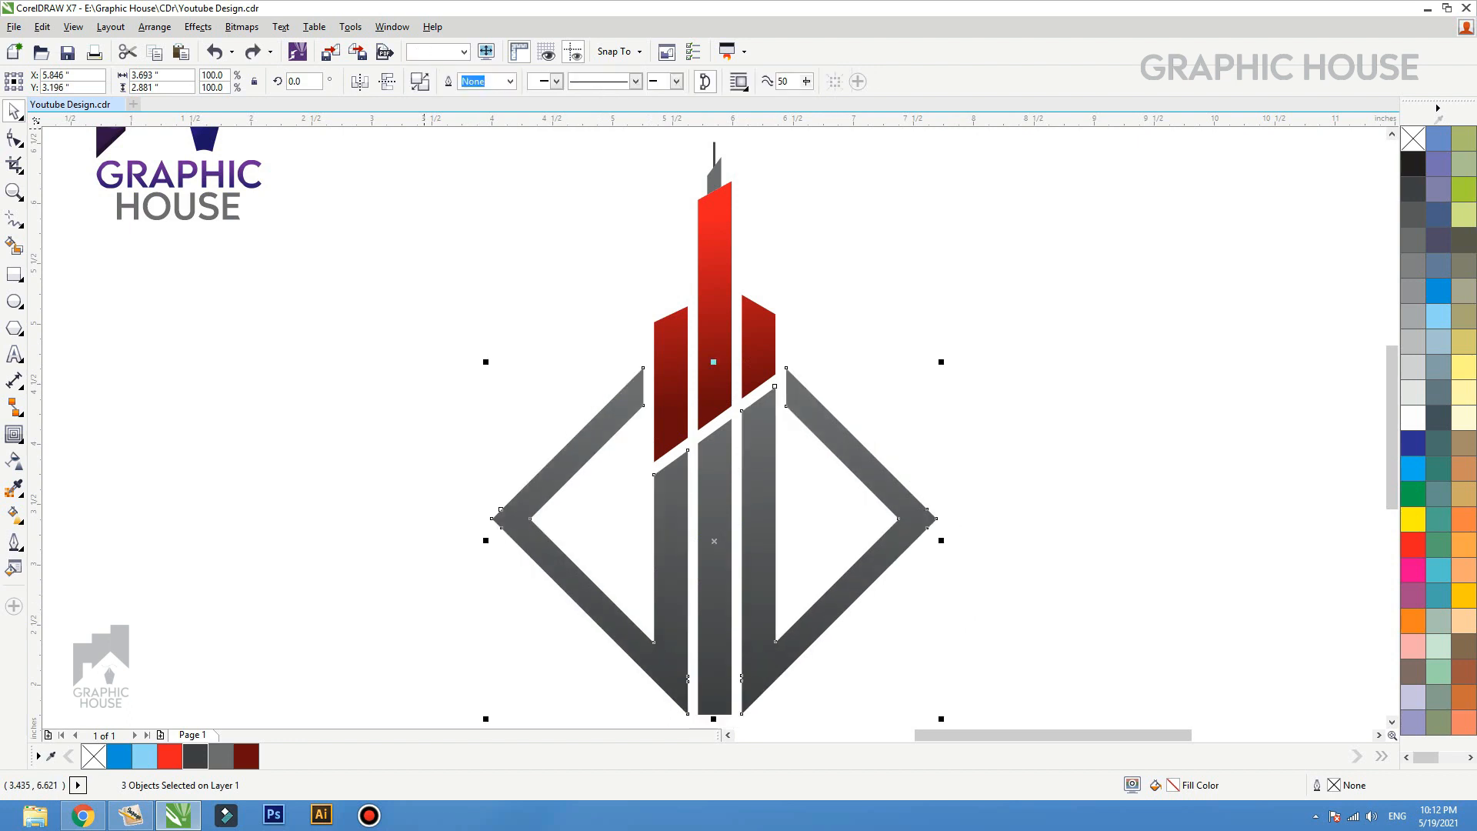
drag(751, 464, 816, 481)
key(ctrl+z)
click(816, 337)
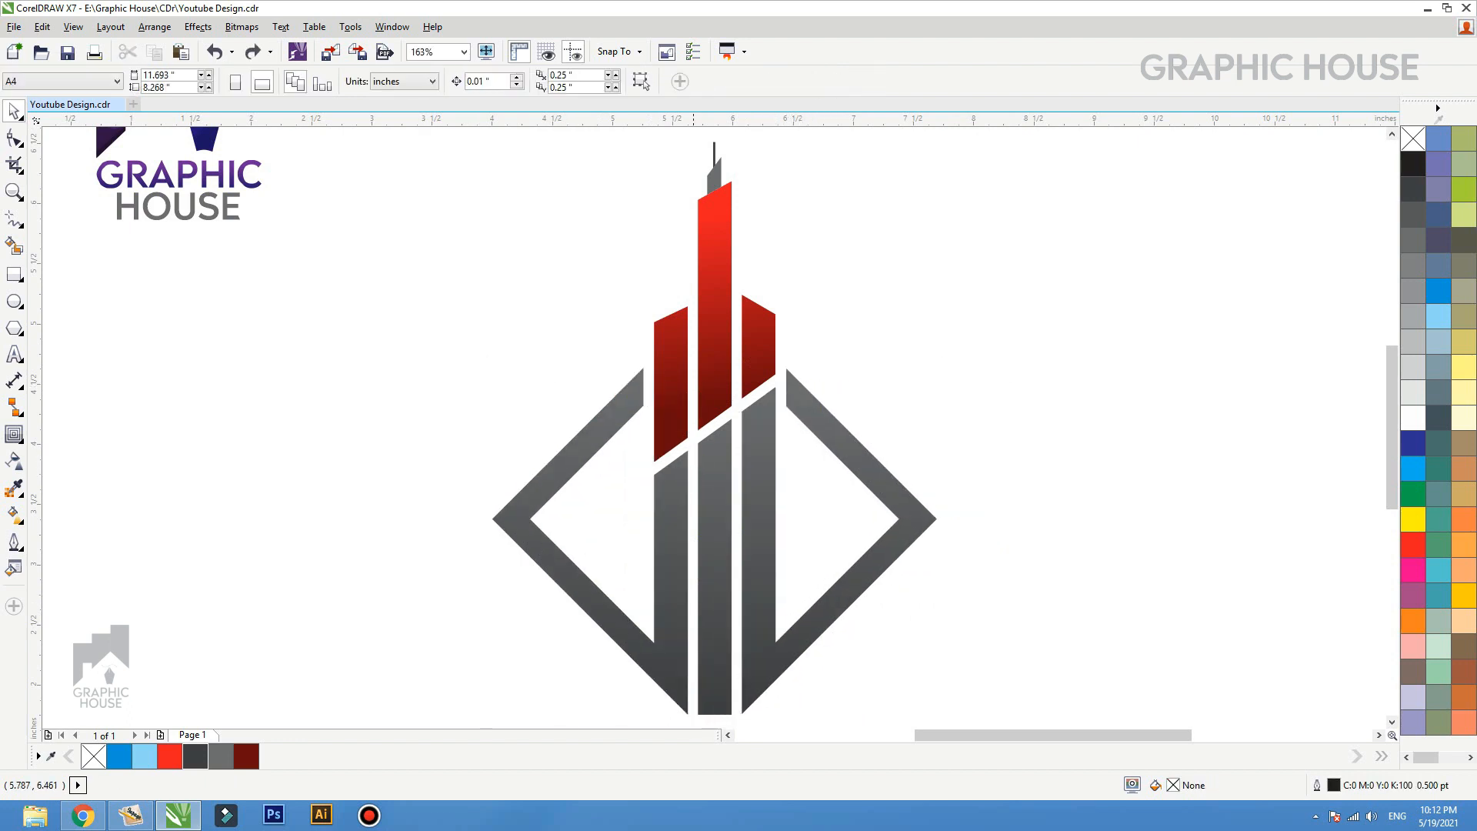
Step: Trim the antenna with the grey tip to remove their overlap, and check the trimmed antenna's nodes
drag(710, 143, 818, 173)
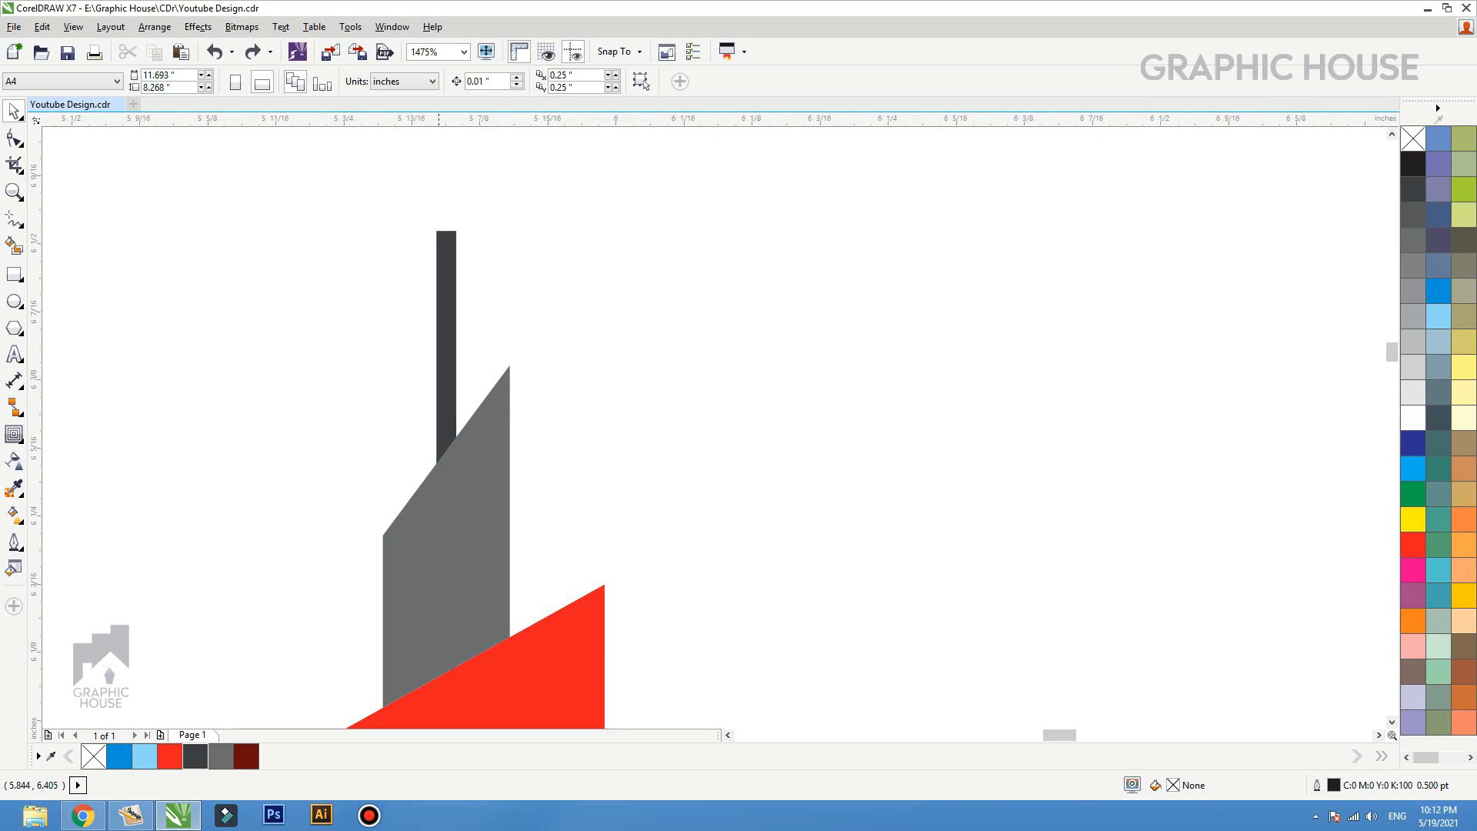
drag(445, 347, 413, 223)
key(ctrl+z)
click(455, 516)
shift+click(446, 269)
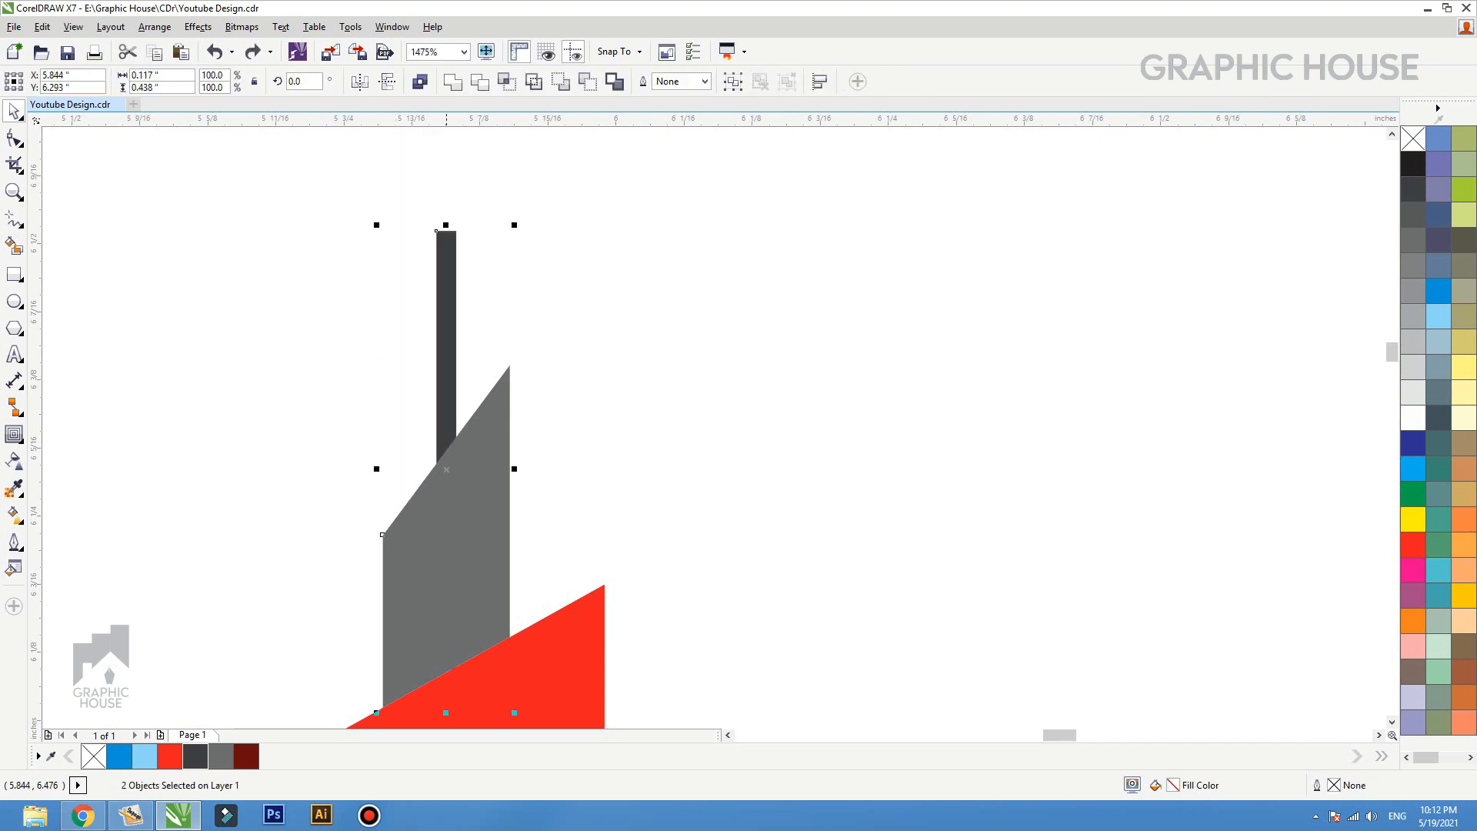
click(480, 81)
click(573, 296)
drag(452, 411, 389, 380)
key(ctrl+z)
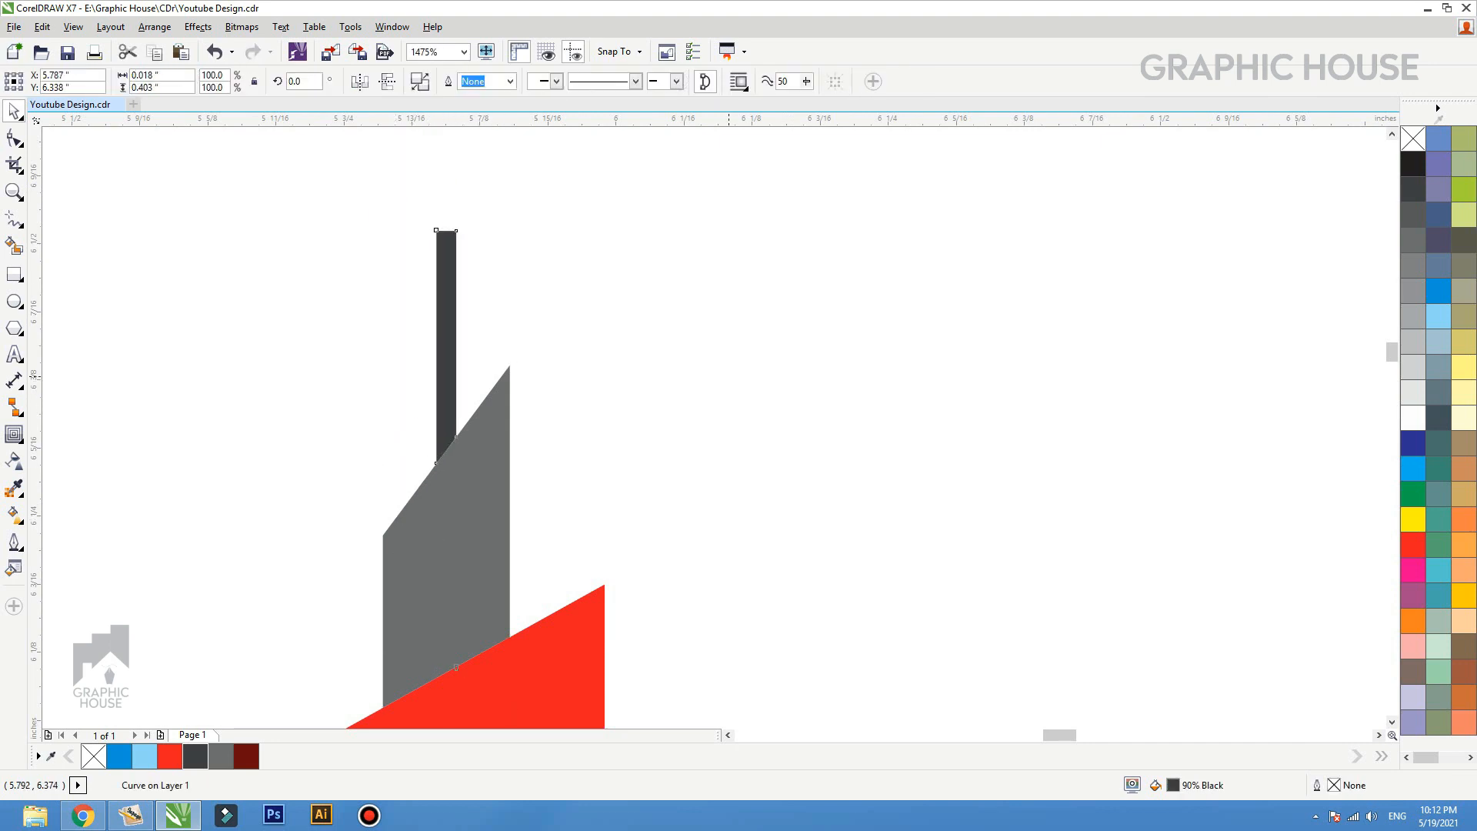
click(615, 300)
scroll(594, 286, down, 1)
double_click(514, 316)
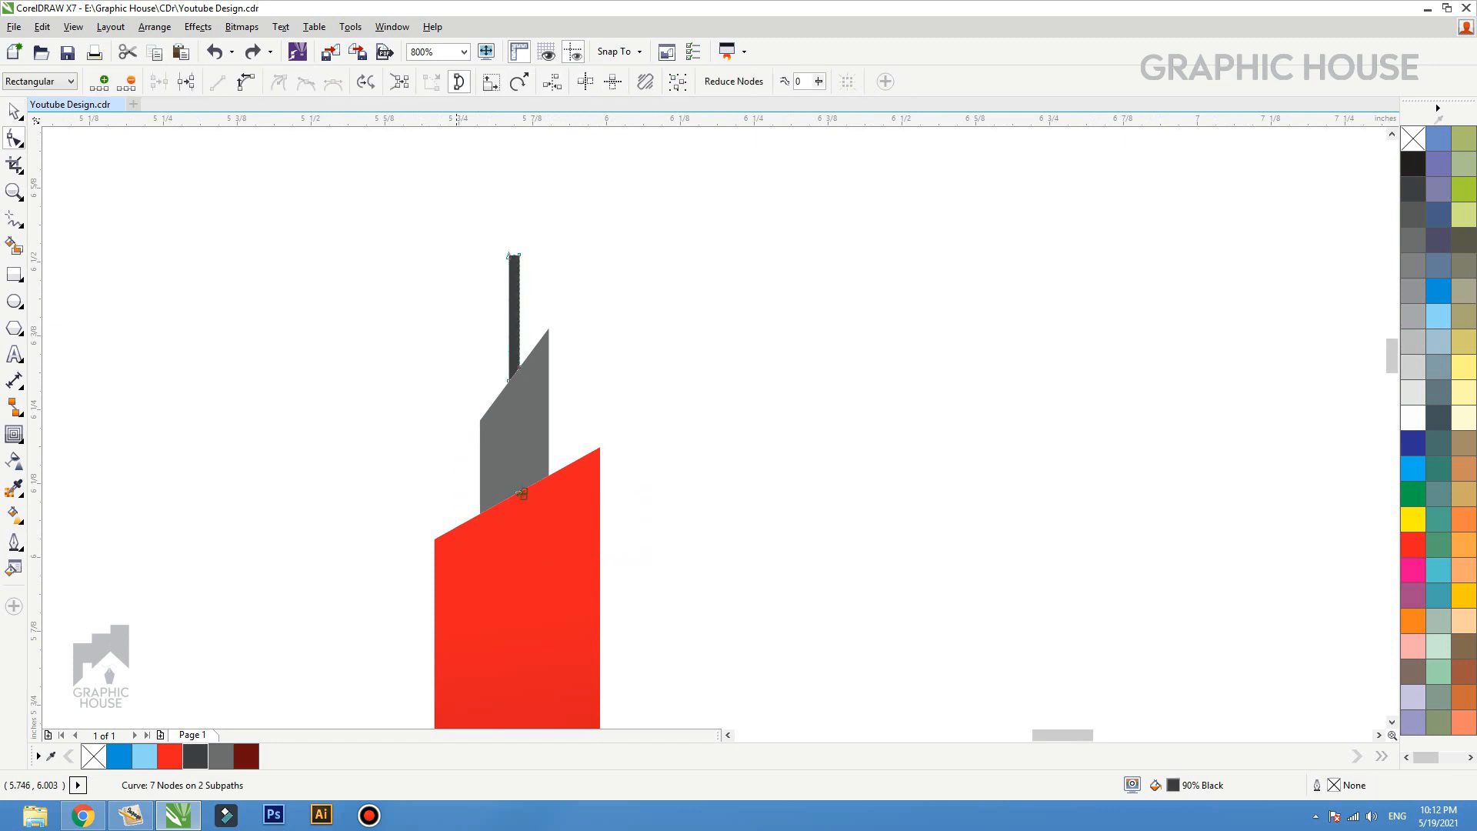
key(space)
Step: Examine the whole logo's outlines in Wireframe view and return to Enhanced view
scroll(698, 328, down, 3)
drag(844, 284, 548, 666)
click(73, 26)
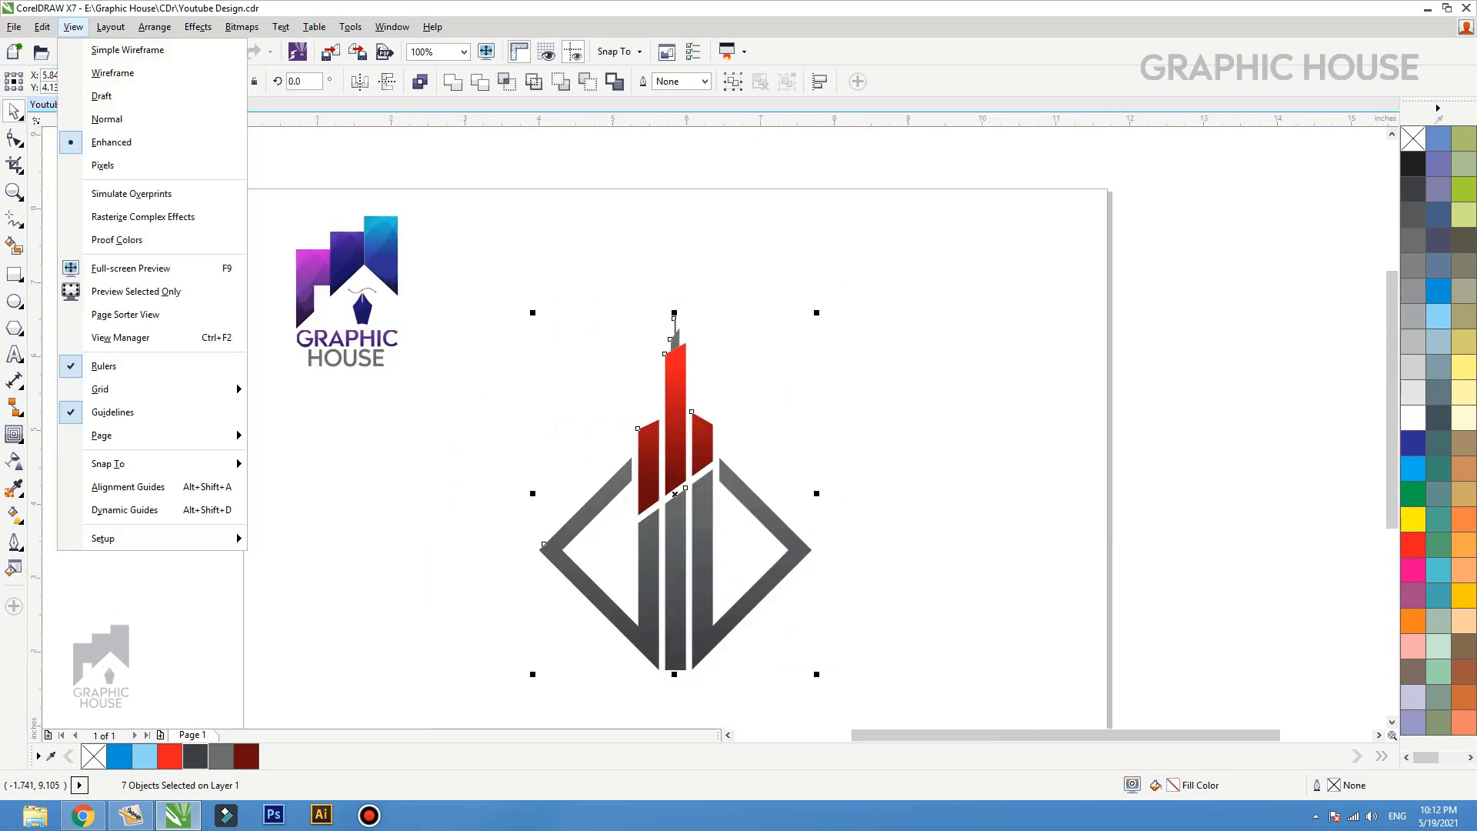
click(113, 72)
drag(931, 304, 510, 691)
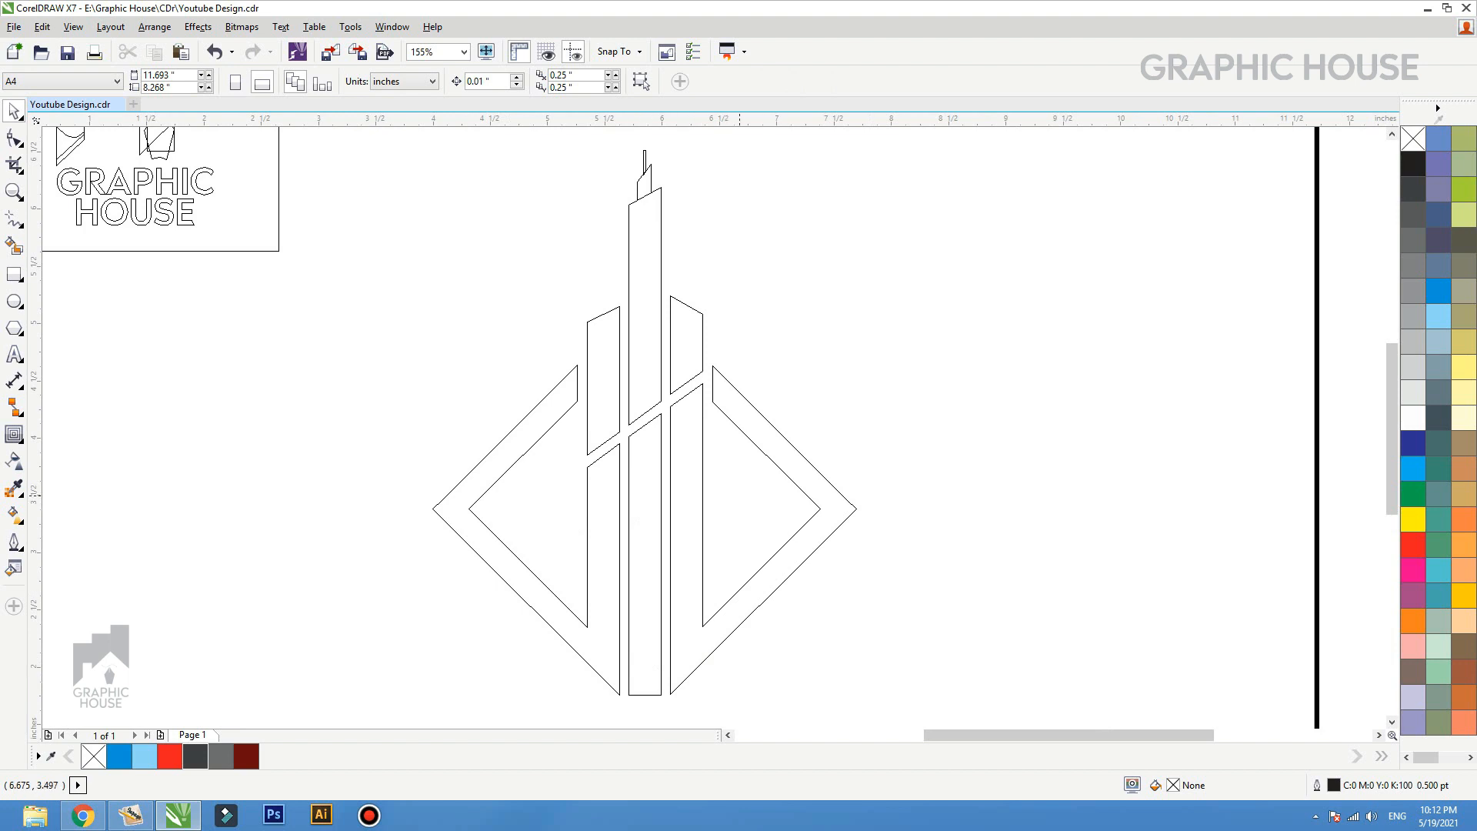
key(alt+v)
key(e)
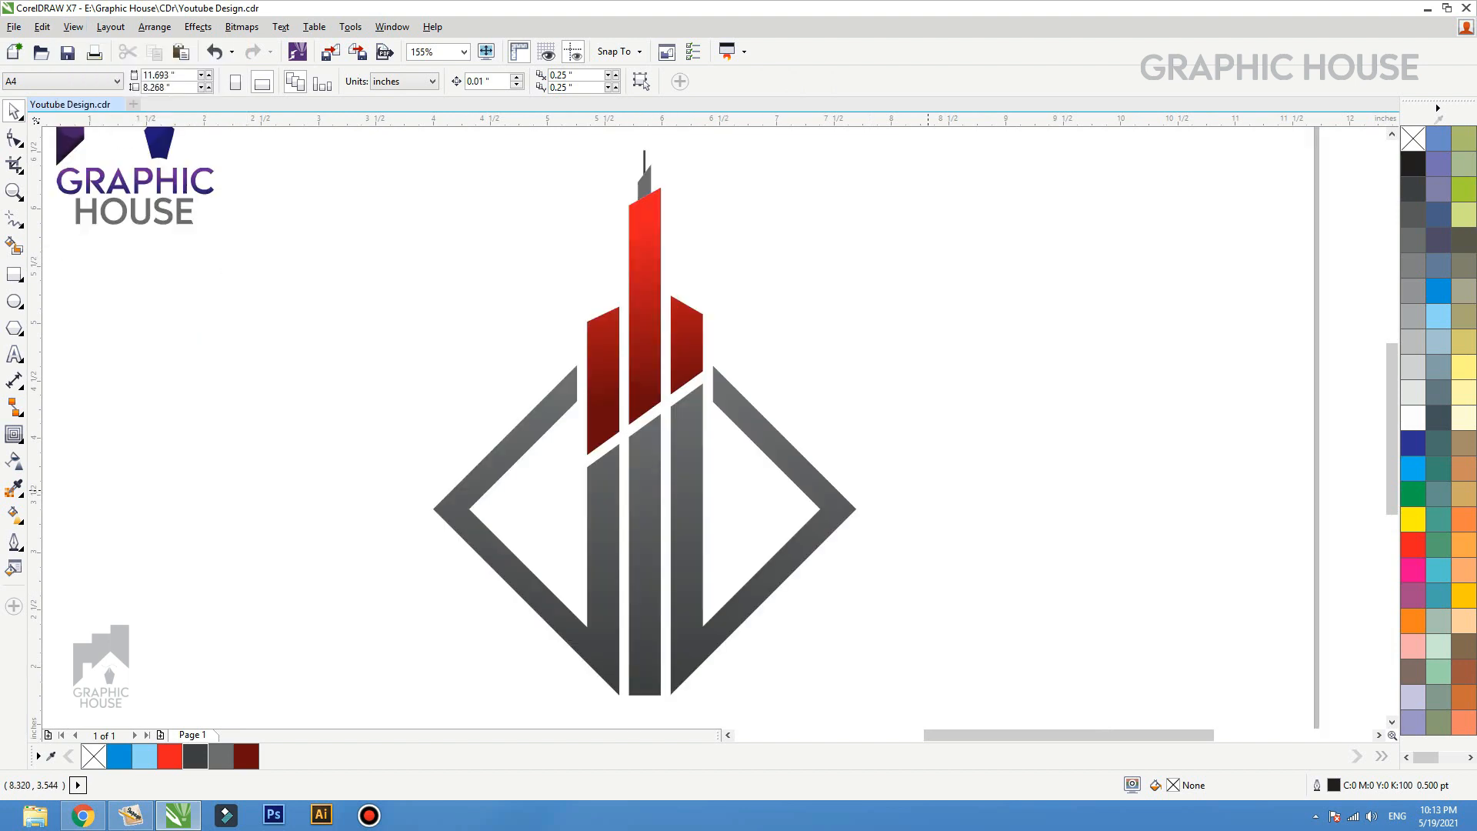